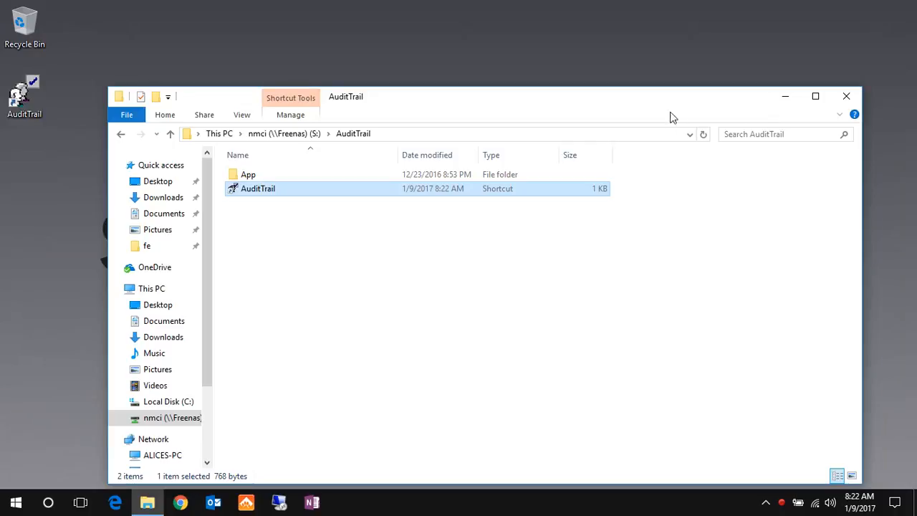
Close the AuditTrail folder window and launch AuditTrail from its desktop shortcut
{"action": "left_click", "coordinate": [844, 96]}
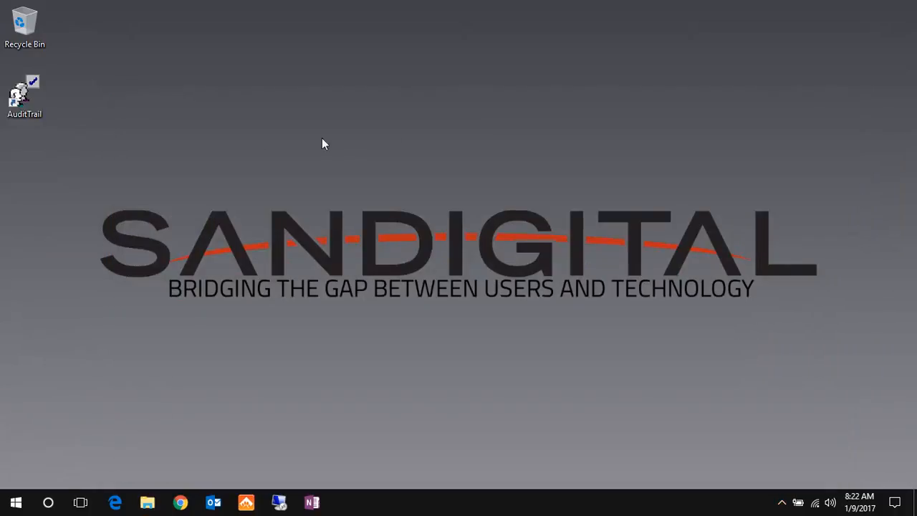
{"action": "double_click", "coordinate": [32, 95]}
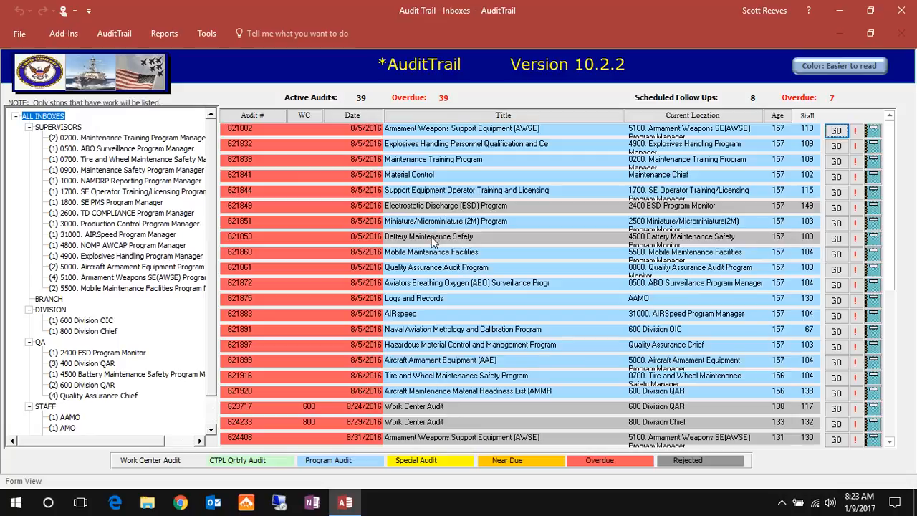
{"action": "scroll", "coordinate": [433, 265], "scroll_direction": "down", "scroll_amount": 2}
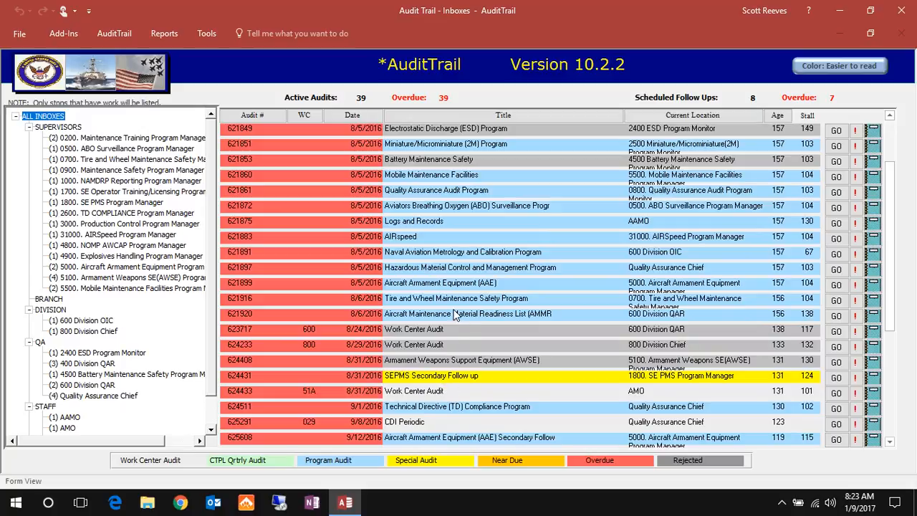
{"action": "scroll", "coordinate": [456, 315], "scroll_direction": "down", "scroll_amount": 3}
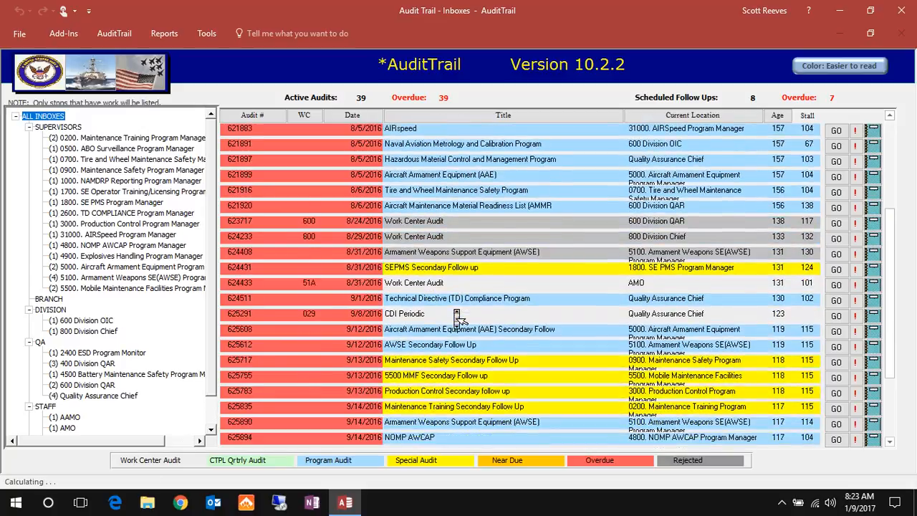
{"action": "scroll", "coordinate": [456, 316], "scroll_direction": "down", "scroll_amount": 4}
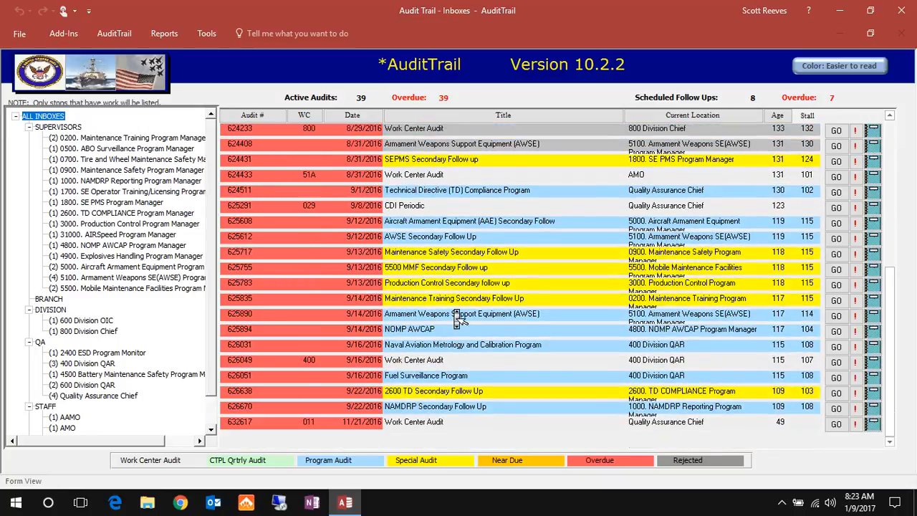
{"action": "scroll", "coordinate": [459, 318], "scroll_direction": "up", "scroll_amount": 6}
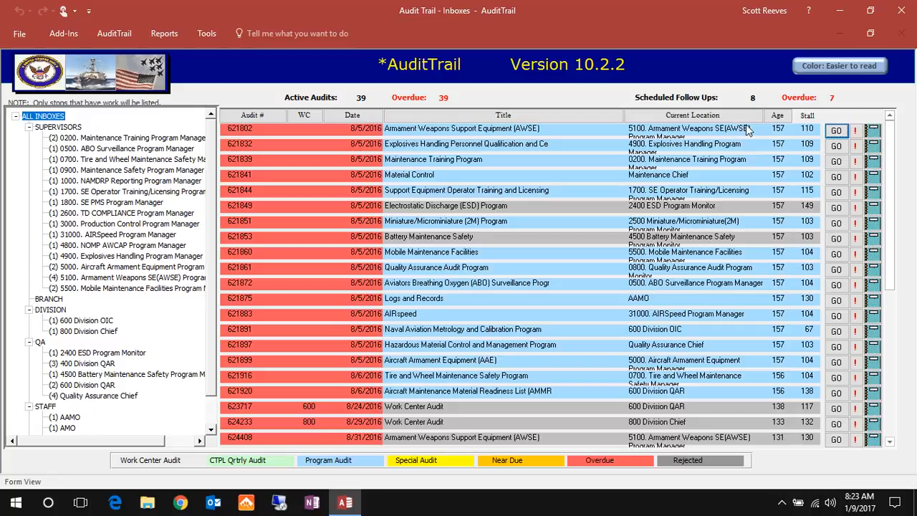
{"action": "left_click", "coordinate": [834, 130]}
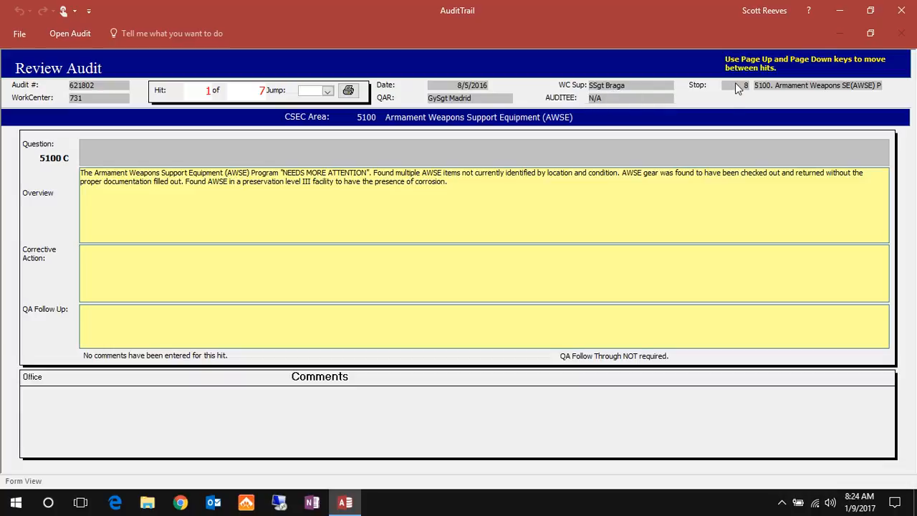
{"action": "left_click", "coordinate": [328, 91]}
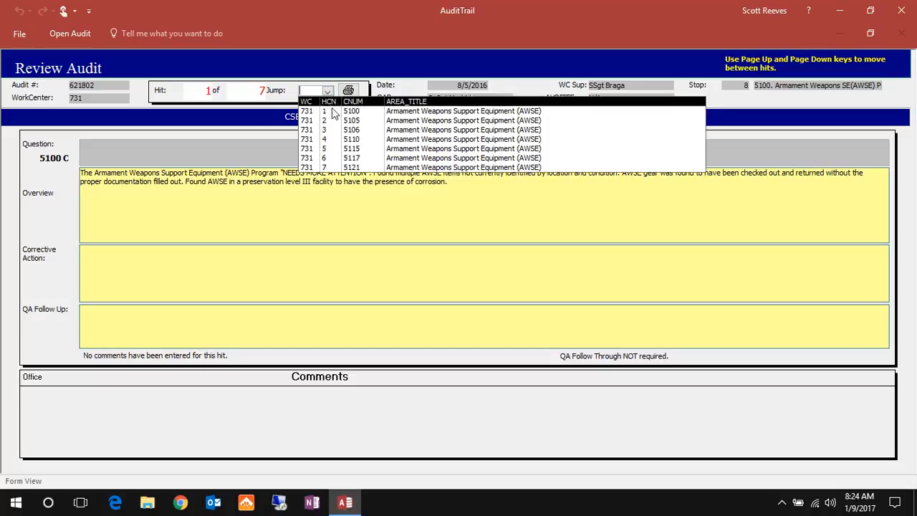
{"action": "left_click", "coordinate": [339, 159]}
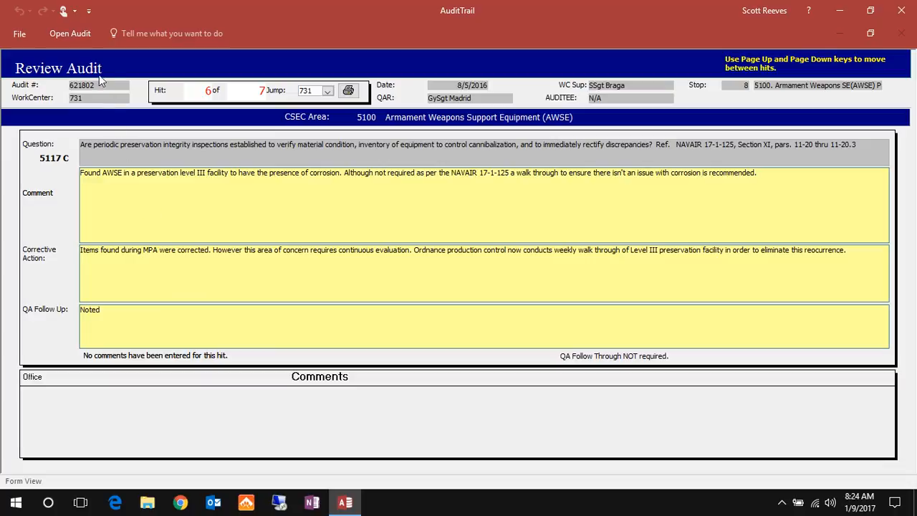
{"action": "left_click", "coordinate": [83, 41]}
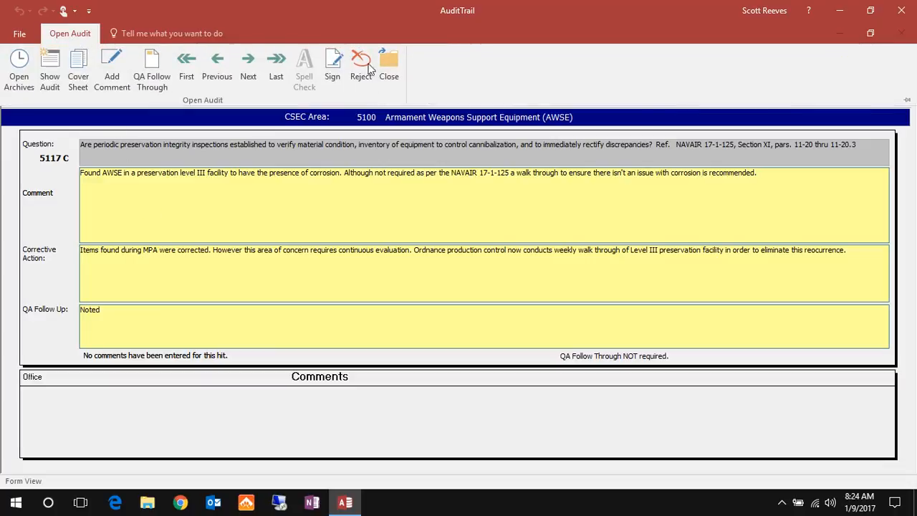
{"action": "left_click", "coordinate": [399, 63]}
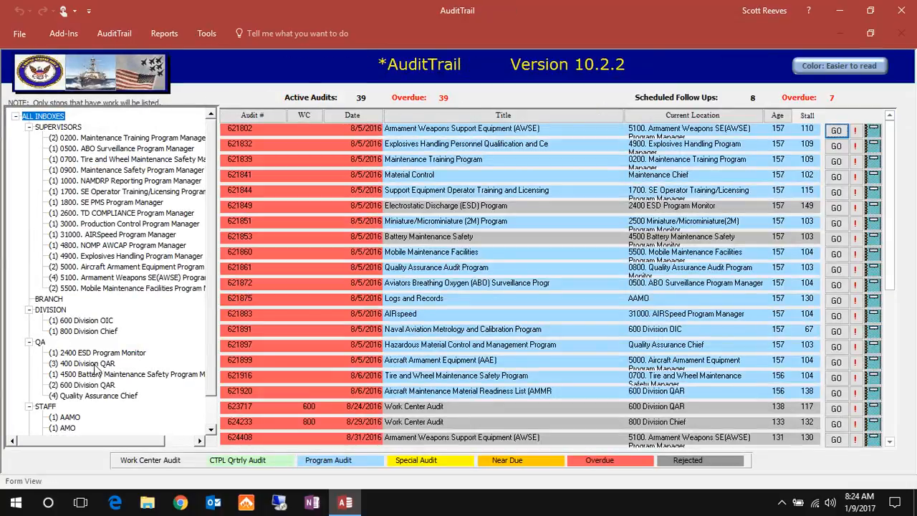
In the Quality Assurance Chief inbox, open audit 621897, cancel its sign-off, and close it unsigned
{"action": "left_click", "coordinate": [90, 396]}
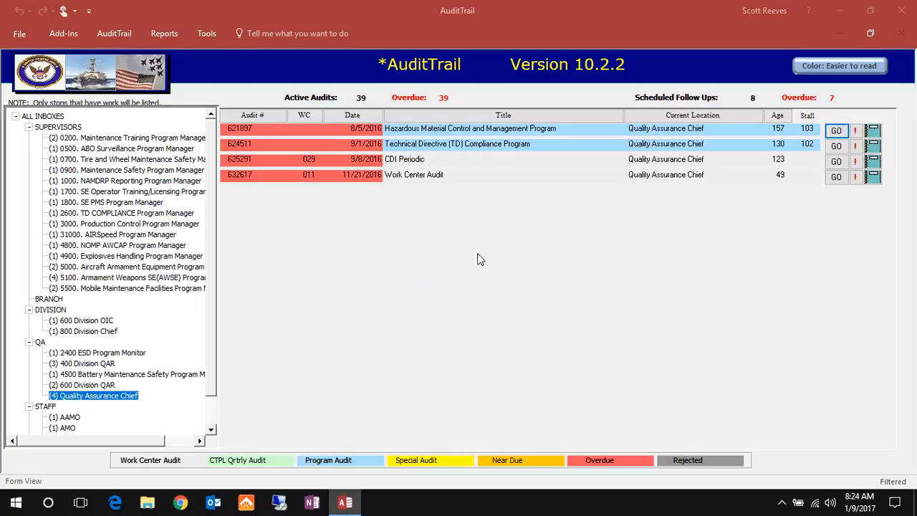
{"action": "left_click", "coordinate": [837, 132]}
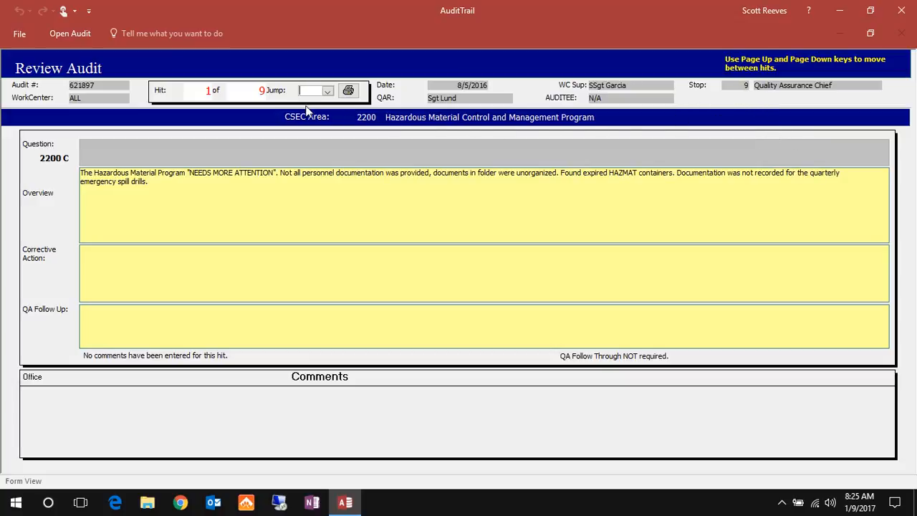
{"action": "left_click", "coordinate": [47, 32]}
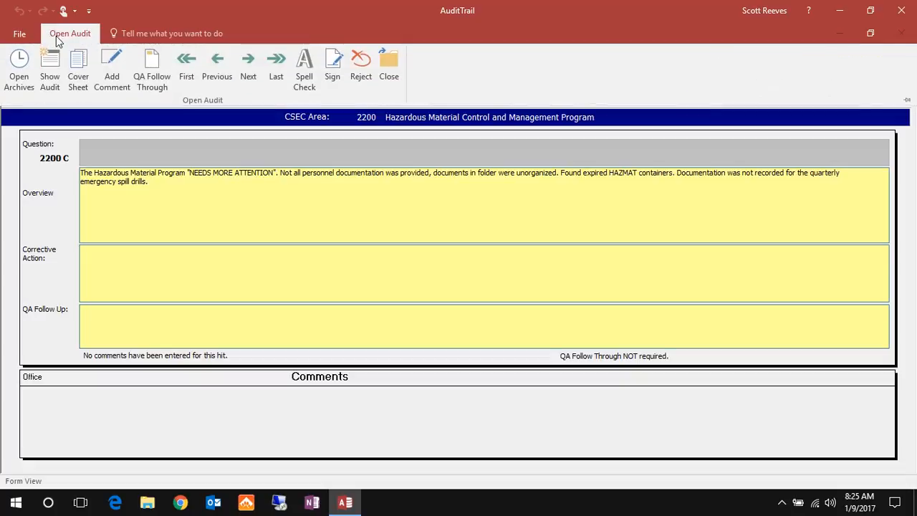
{"action": "left_click", "coordinate": [326, 57]}
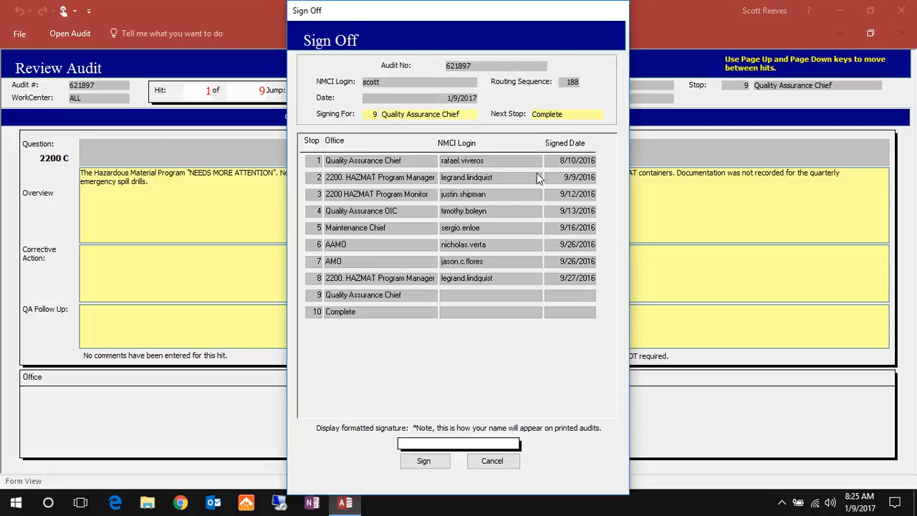
{"action": "left_click", "coordinate": [492, 461]}
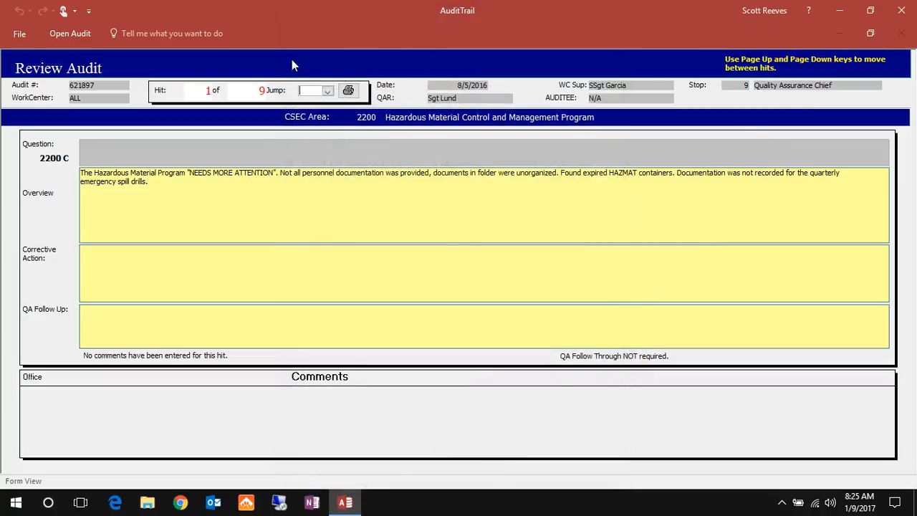
{"action": "left_click", "coordinate": [70, 34]}
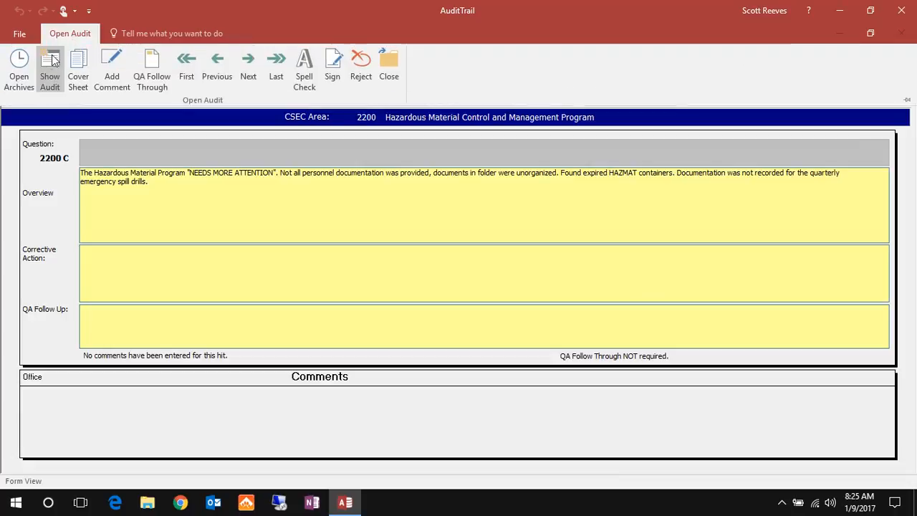
{"action": "left_click", "coordinate": [394, 62]}
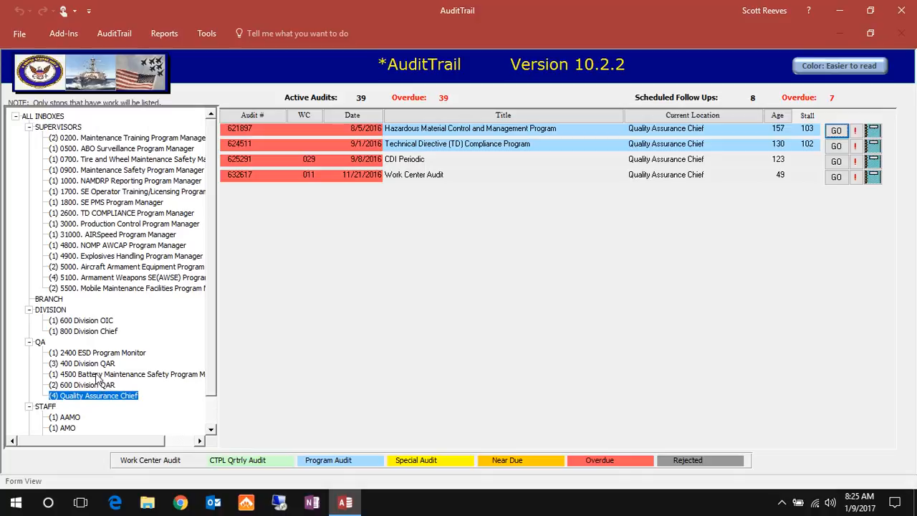
Filter to the 2400 ESD Program Monitor inbox and open rejected ESD audit 621849
{"action": "left_click", "coordinate": [99, 352]}
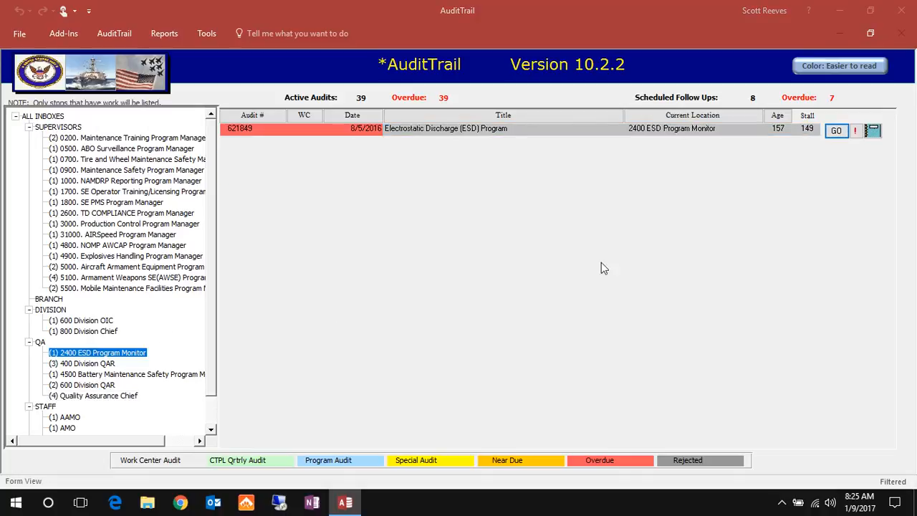
{"action": "left_click", "coordinate": [836, 130]}
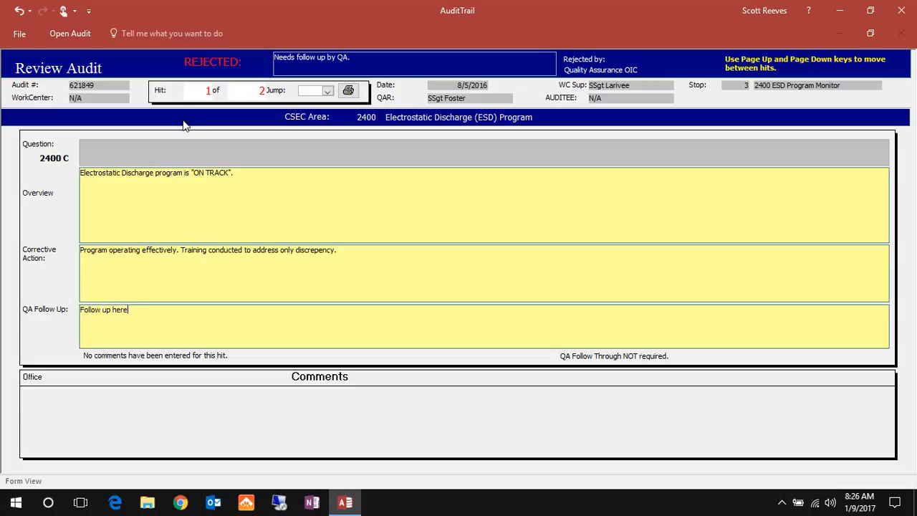
{"action": "left_click", "coordinate": [68, 36]}
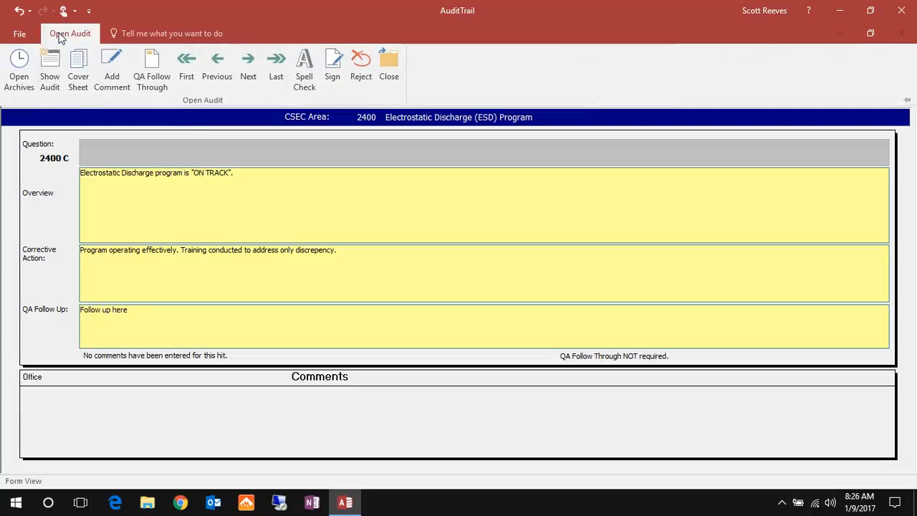
Sign off audit 621849, replacing the rejected display-name signature with the login name
{"action": "left_click", "coordinate": [330, 75]}
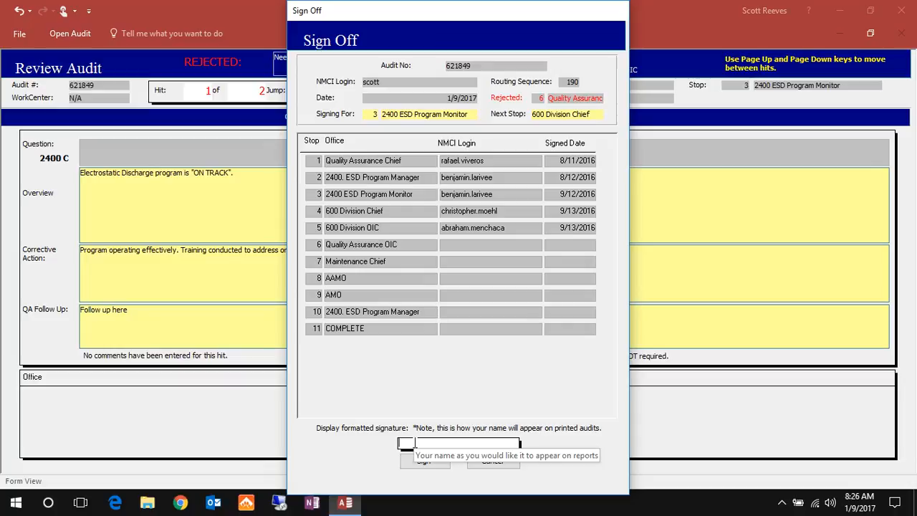
{"action": "type", "text": "AT1"}
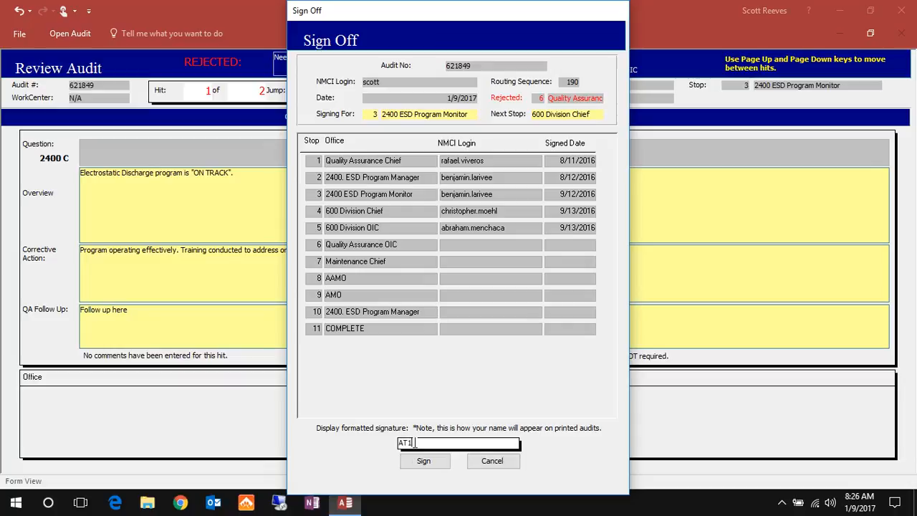
{"action": "type", "text": "(AW) Scott Reeves"}
{"action": "left_click_drag", "start_coordinate": [450, 442], "coordinate": [480, 440]}
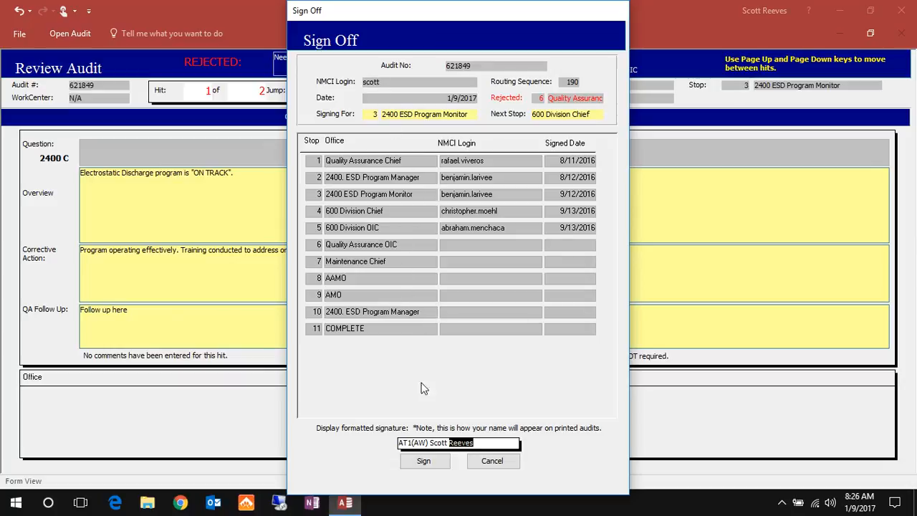
{"action": "left_click", "coordinate": [423, 462]}
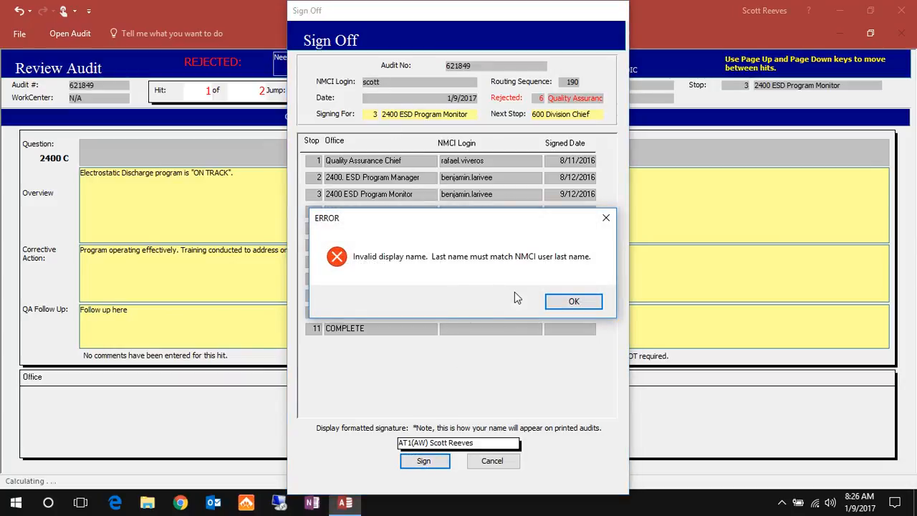
{"action": "left_click", "coordinate": [572, 300]}
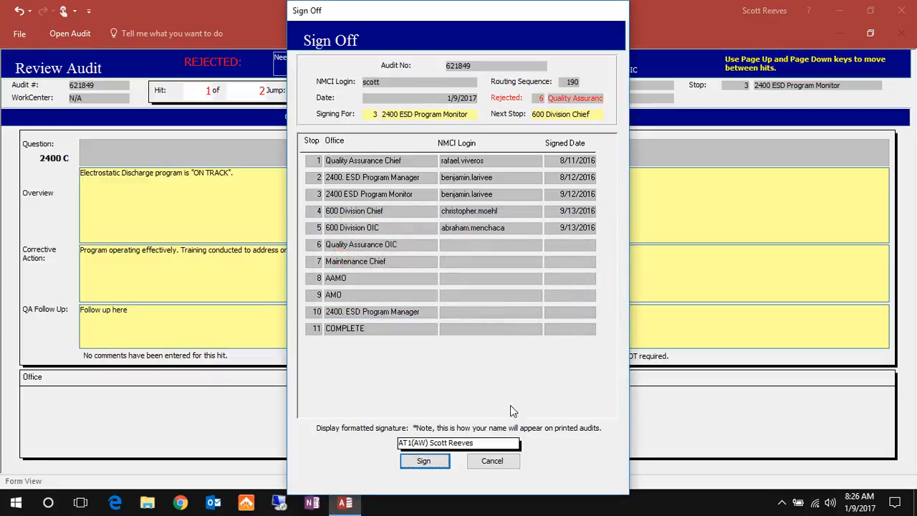
{"action": "left_click", "coordinate": [497, 442]}
{"action": "key", "text": "BackSpace"}
{"action": "key", "text": "BackSpace"}
{"action": "key", "text": "BackSpace"}
{"action": "key", "text": "BackSpace"}
{"action": "key", "text": "BackSpace"}
{"action": "key", "text": "BackSpace"}
{"action": "key", "text": "BackSpace"}
{"action": "key", "text": "BackSpace"}
{"action": "key", "text": "BackSpace"}
{"action": "key", "text": "BackSpace"}
{"action": "key", "text": "BackSpace"}
{"action": "key", "text": "BackSpace"}
{"action": "key", "text": "BackSpace"}
{"action": "key", "text": "BackSpace"}
{"action": "key", "text": "BackSpace"}
{"action": "key", "text": "BackSpace"}
{"action": "key", "text": "BackSpace"}
{"action": "key", "text": "BackSpace"}
{"action": "key", "text": "BackSpace"}
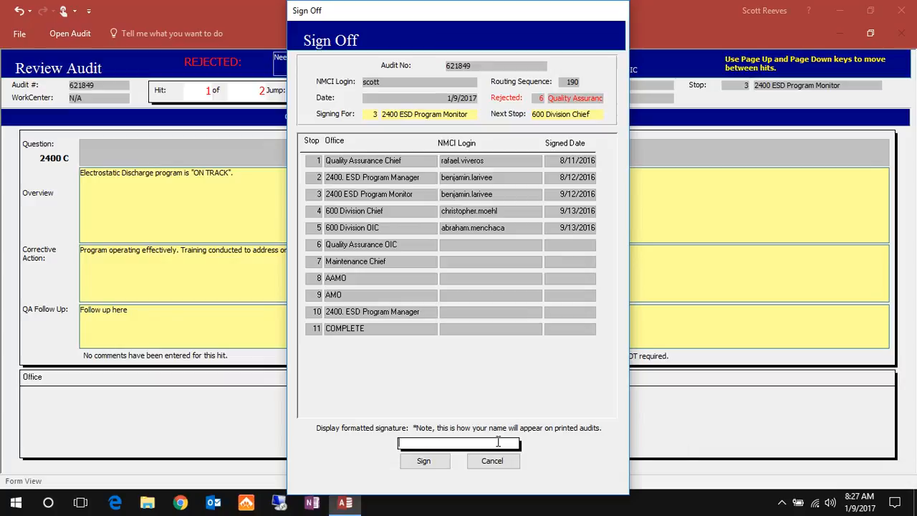
{"action": "type", "text": "scott"}
{"action": "left_click", "coordinate": [424, 460]}
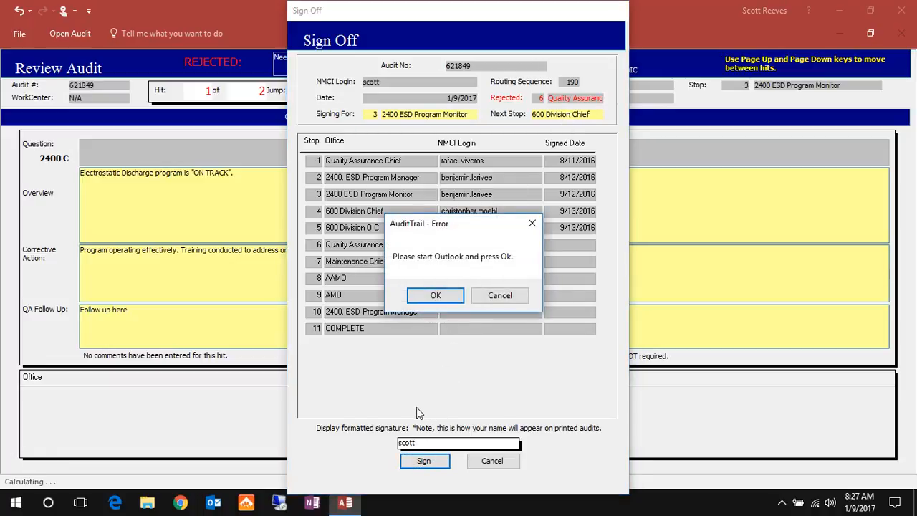
Start Outlook, minimize it, and confirm AuditTrail's prompt so the sign-off continues
{"action": "left_click", "coordinate": [213, 503]}
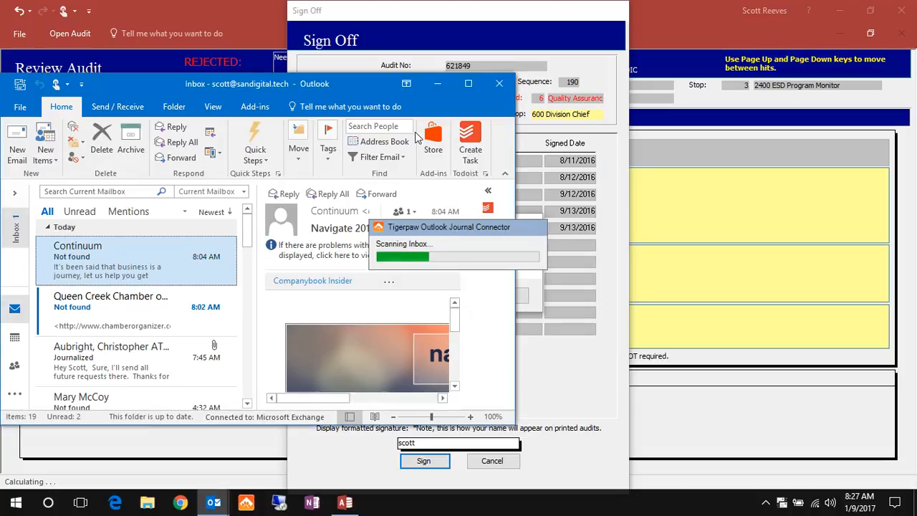
{"action": "left_click", "coordinate": [437, 83]}
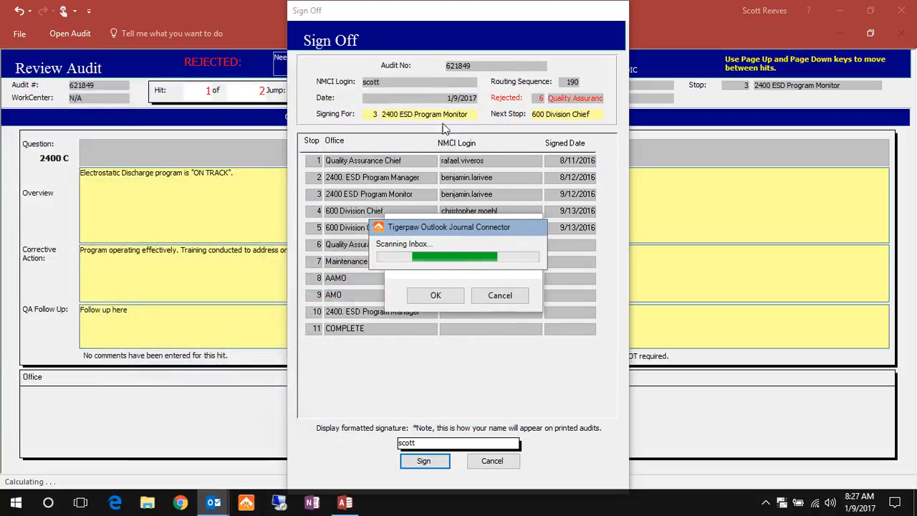
{"action": "left_click", "coordinate": [441, 295]}
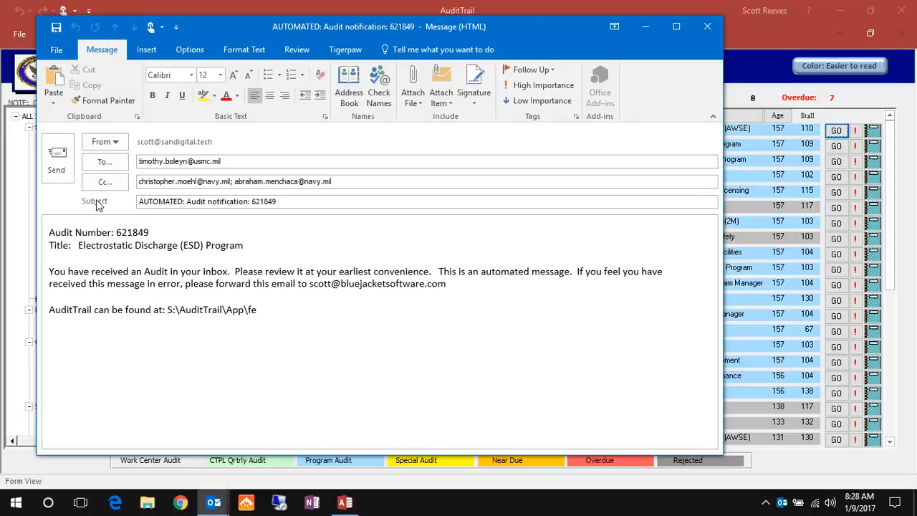
Discard the automated notification email for audit 621849 without saving changes
{"action": "left_click", "coordinate": [152, 163]}
{"action": "left_click", "coordinate": [703, 29]}
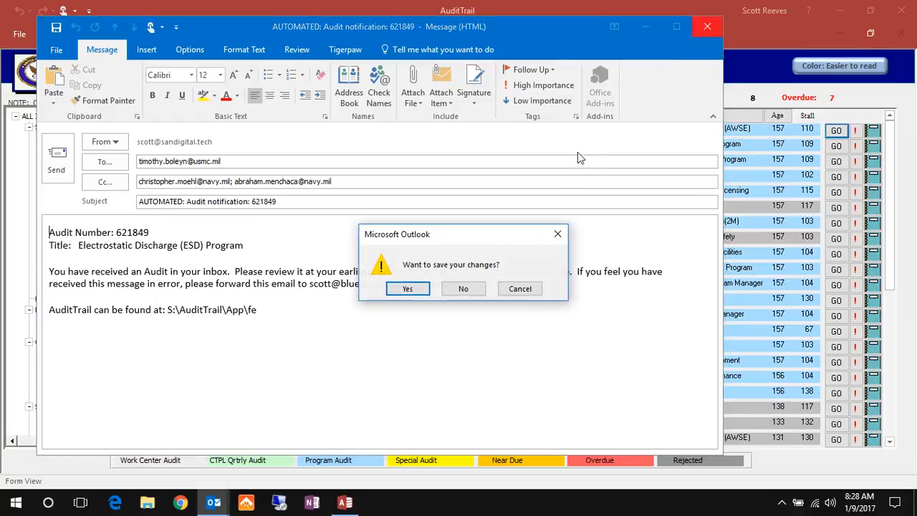
{"action": "left_click", "coordinate": [469, 288]}
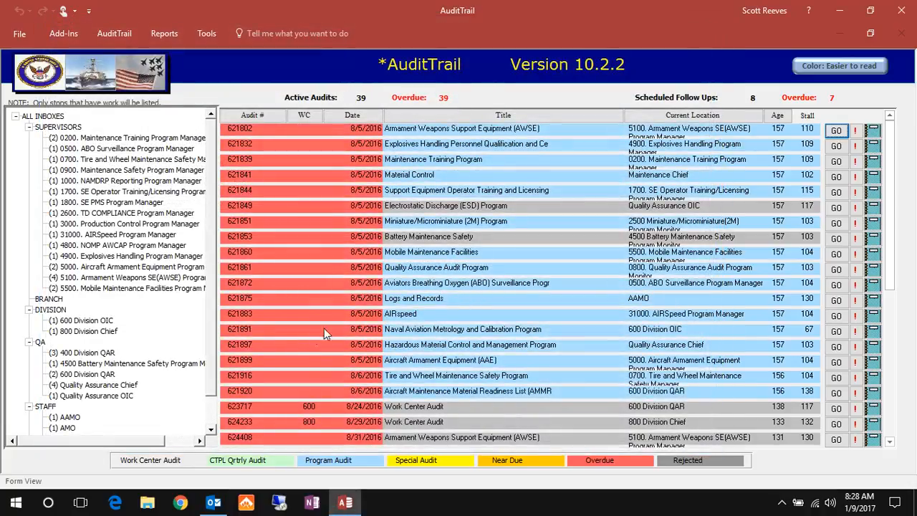
Filter the audit list to the 600 Division OIC inbox, then the 600 Division QAR inbox
{"action": "left_click", "coordinate": [101, 322]}
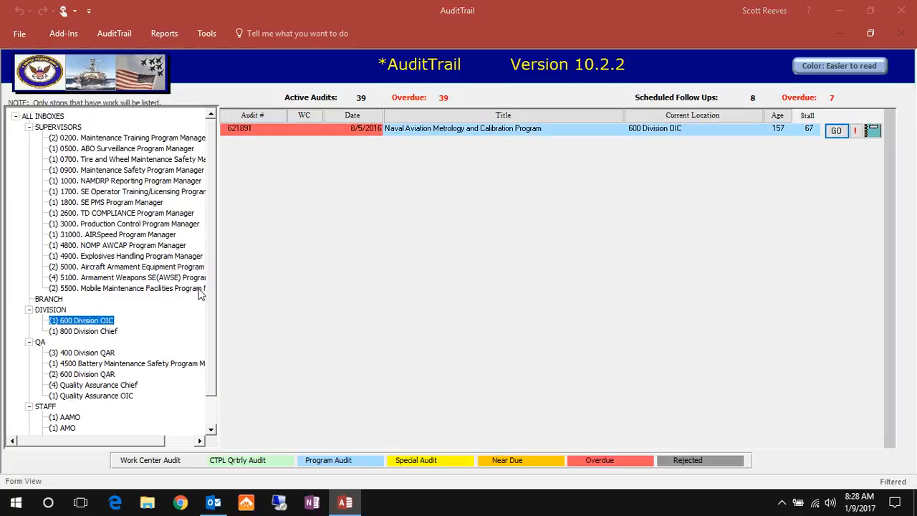
{"action": "left_click", "coordinate": [104, 374]}
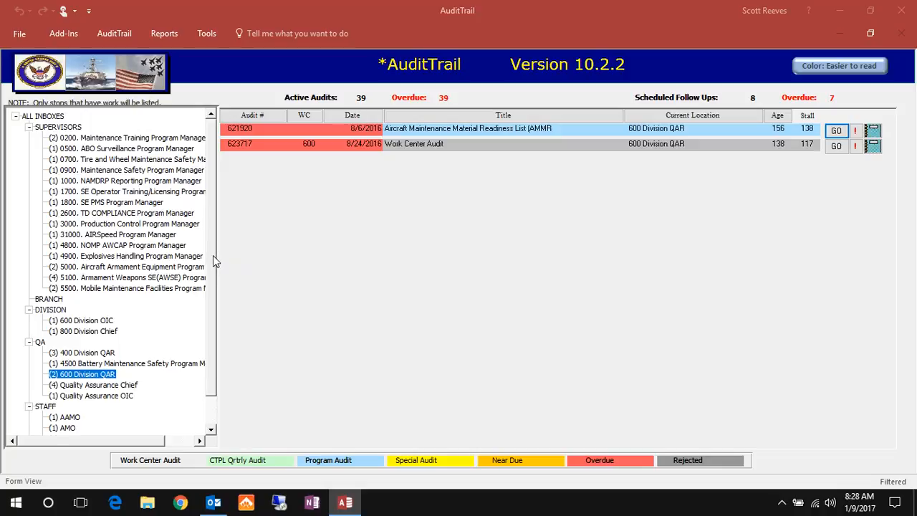
Select the 1800. SE PMS Program Manager inbox, then switch to the ARCHIVES list
{"action": "scroll", "coordinate": [213, 255], "scroll_direction": "down", "scroll_amount": 3}
{"action": "scroll", "coordinate": [211, 287], "scroll_direction": "up", "scroll_amount": 3}
{"action": "left_click", "coordinate": [152, 204]}
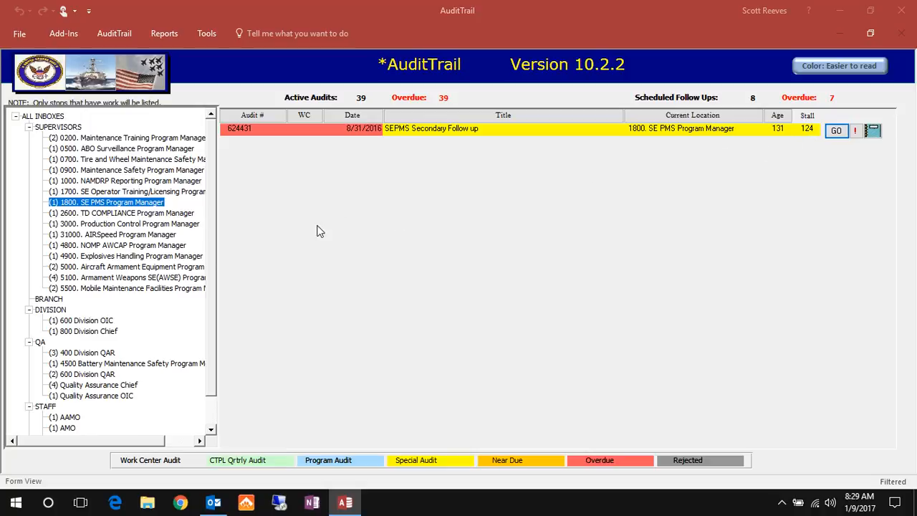
{"action": "scroll", "coordinate": [214, 237], "scroll_direction": "down", "scroll_amount": 1}
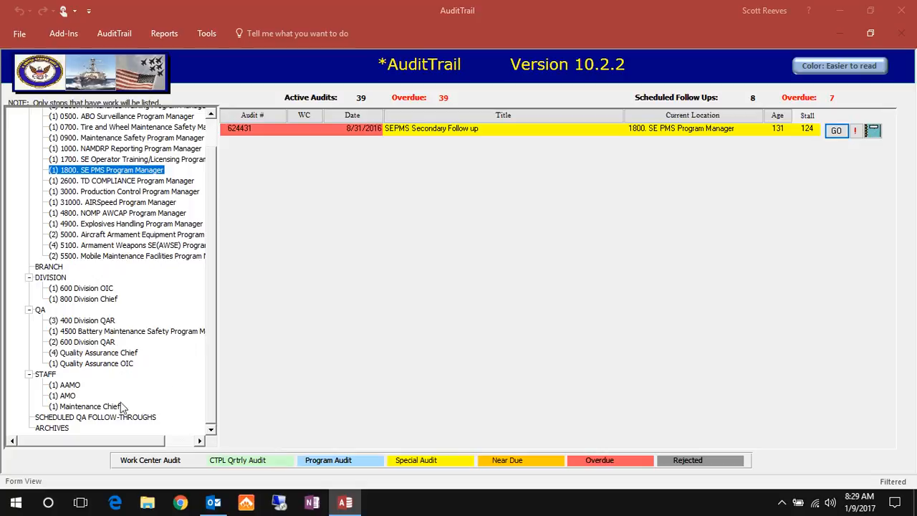
{"action": "left_click", "coordinate": [53, 429]}
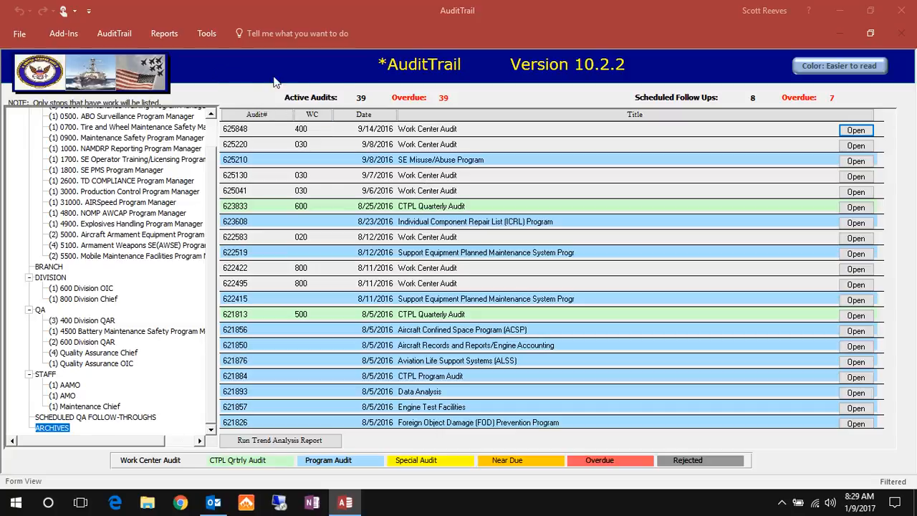
{"action": "left_click", "coordinate": [193, 35]}
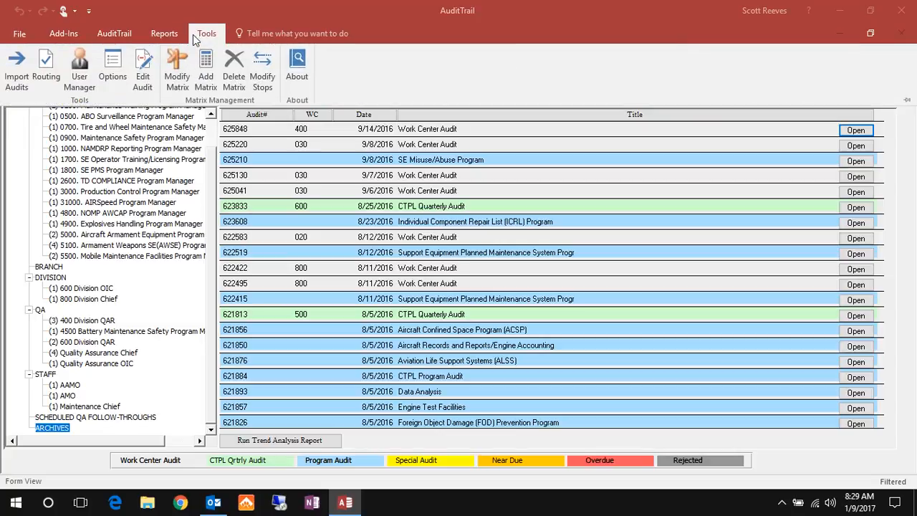
{"action": "left_click", "coordinate": [56, 36]}
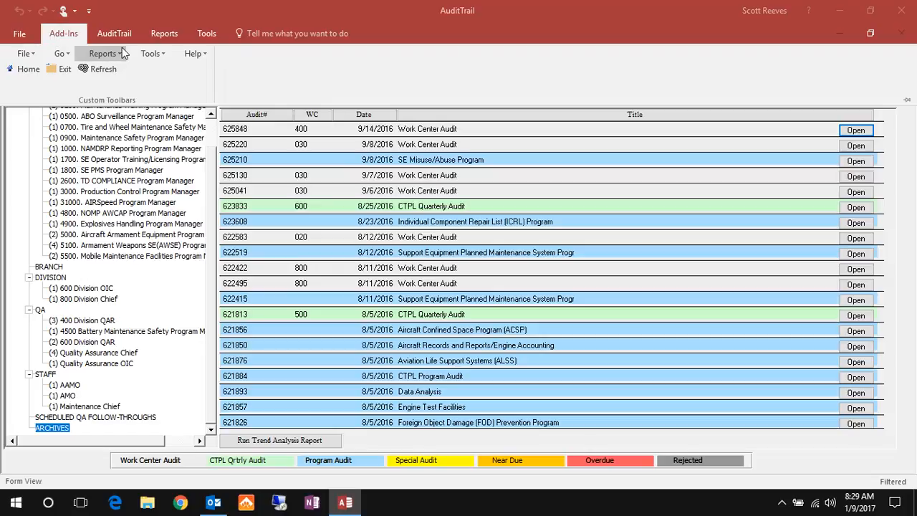
{"action": "left_click", "coordinate": [151, 54]}
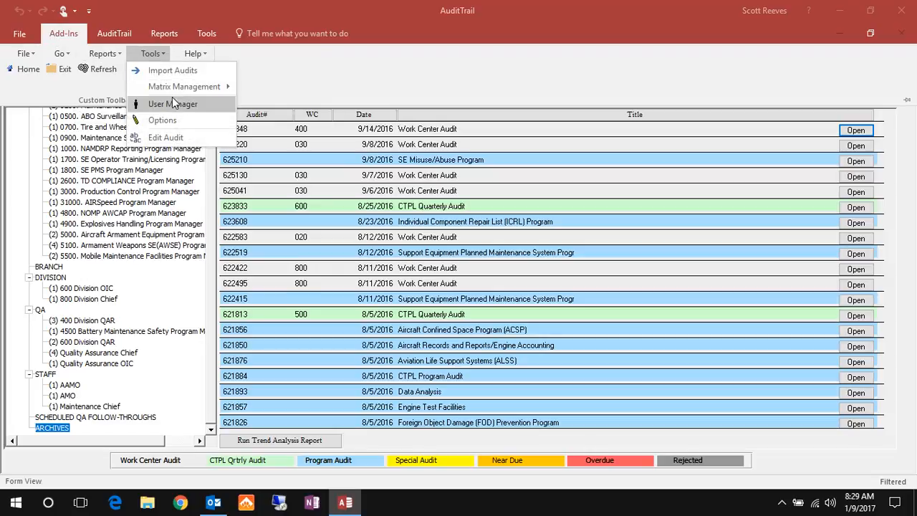
{"action": "left_click", "coordinate": [175, 119]}
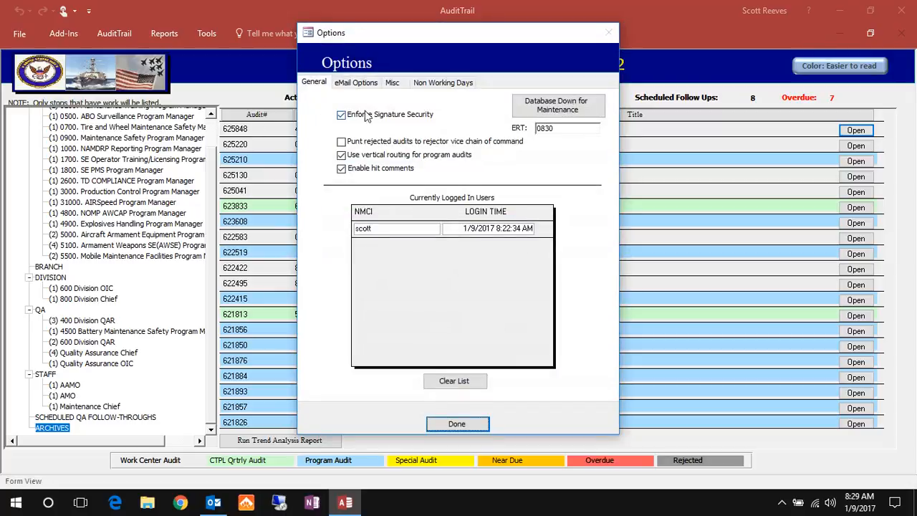
{"action": "left_click", "coordinate": [403, 85]}
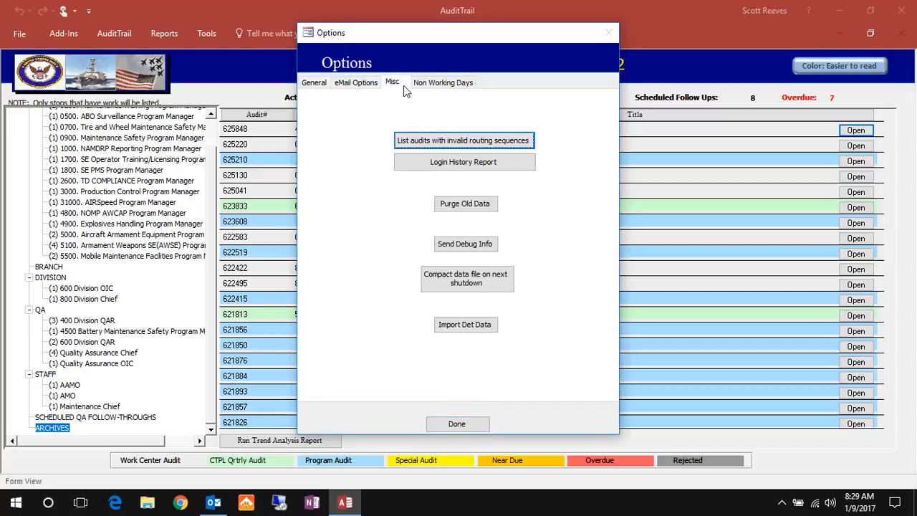
{"action": "left_click", "coordinate": [465, 204]}
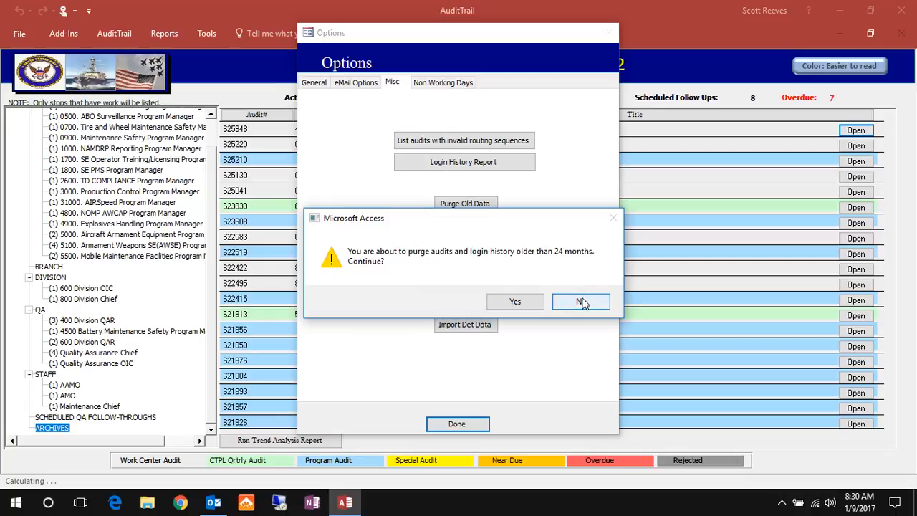
{"action": "left_click", "coordinate": [582, 302]}
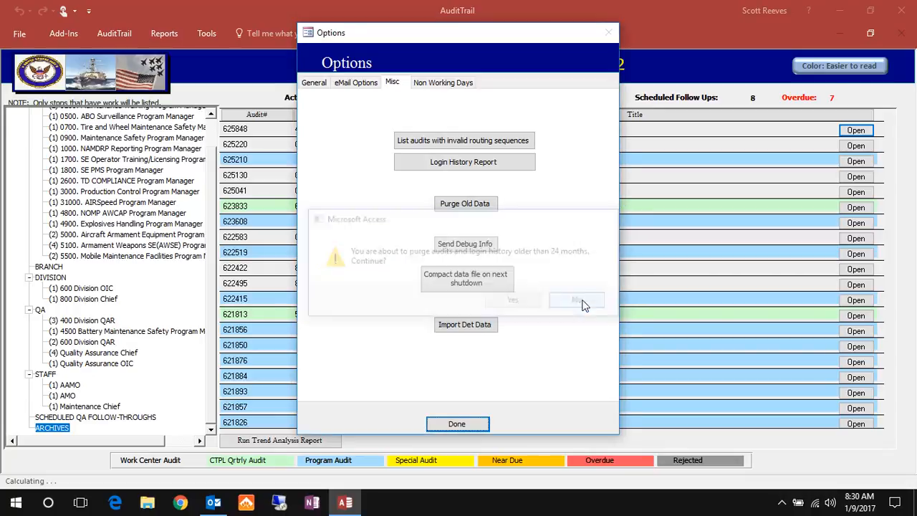
{"action": "left_click", "coordinate": [471, 424]}
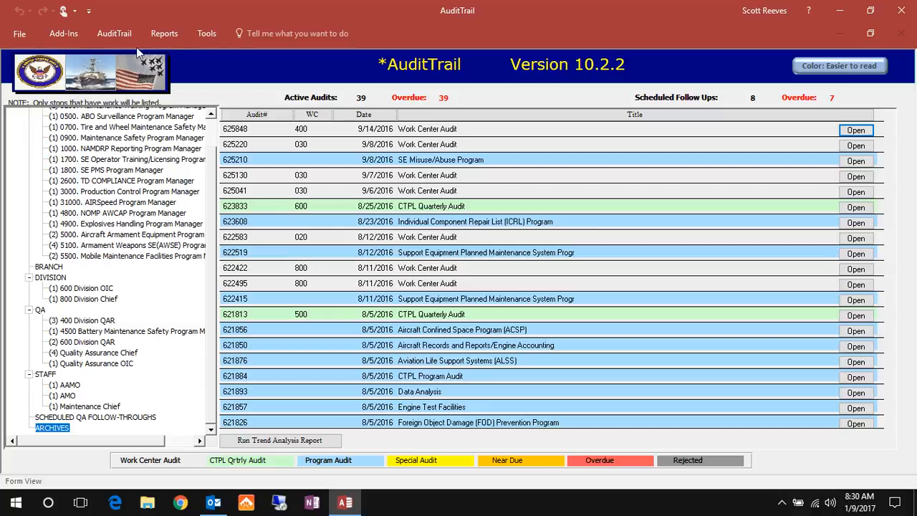
{"action": "left_click", "coordinate": [206, 36]}
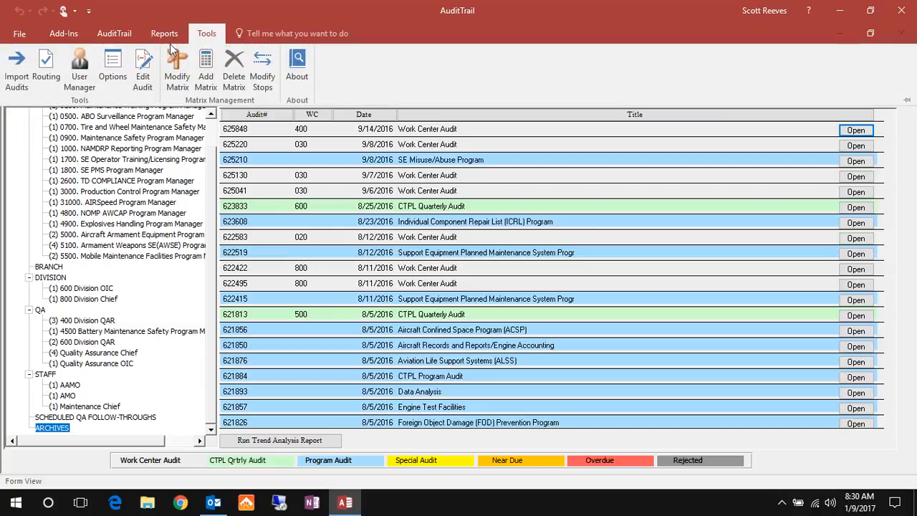
{"action": "left_click", "coordinate": [71, 28]}
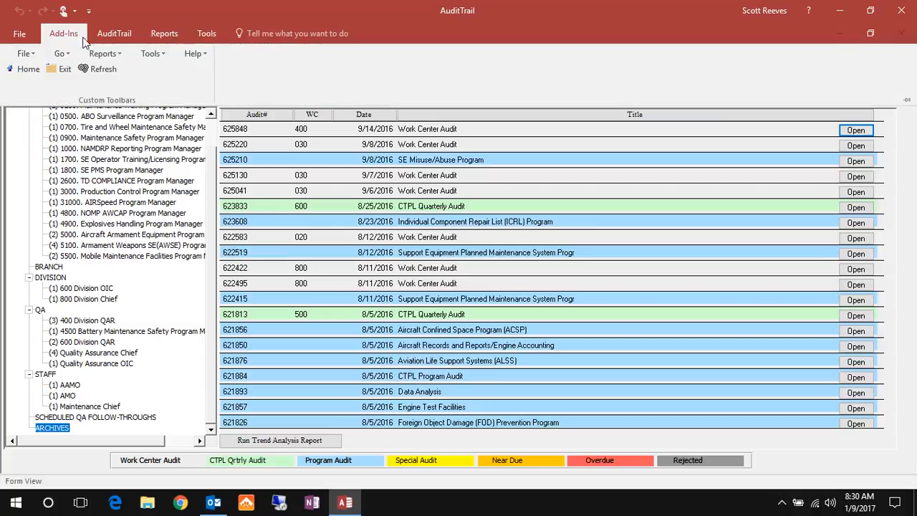
{"action": "left_click", "coordinate": [159, 56]}
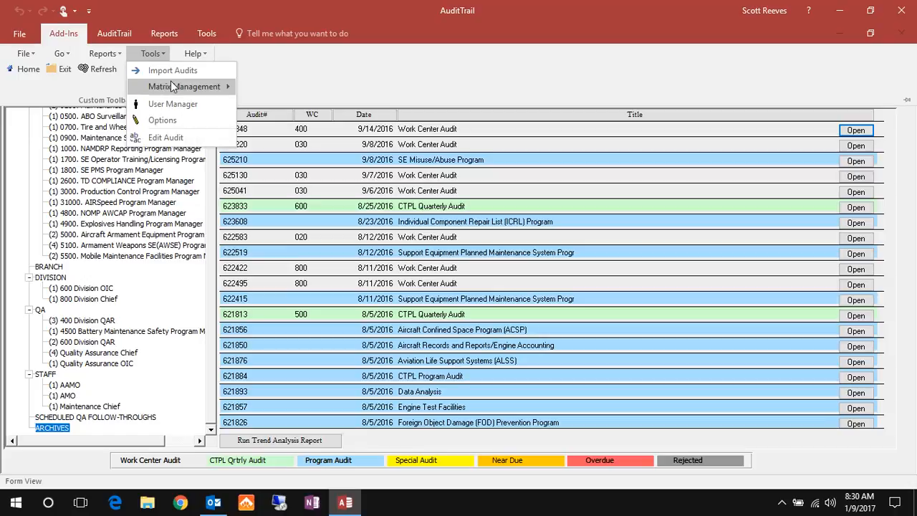
{"action": "mouse_move", "coordinate": [175, 87]}
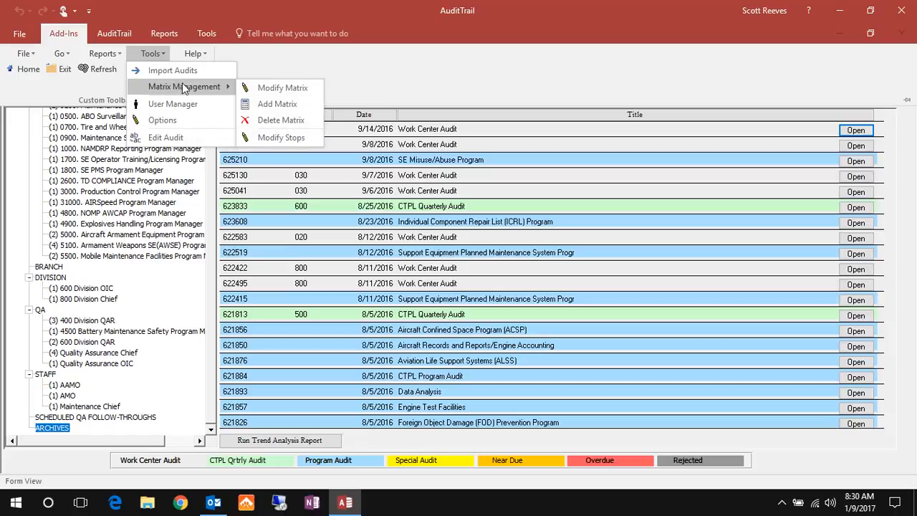
{"action": "left_click", "coordinate": [267, 136]}
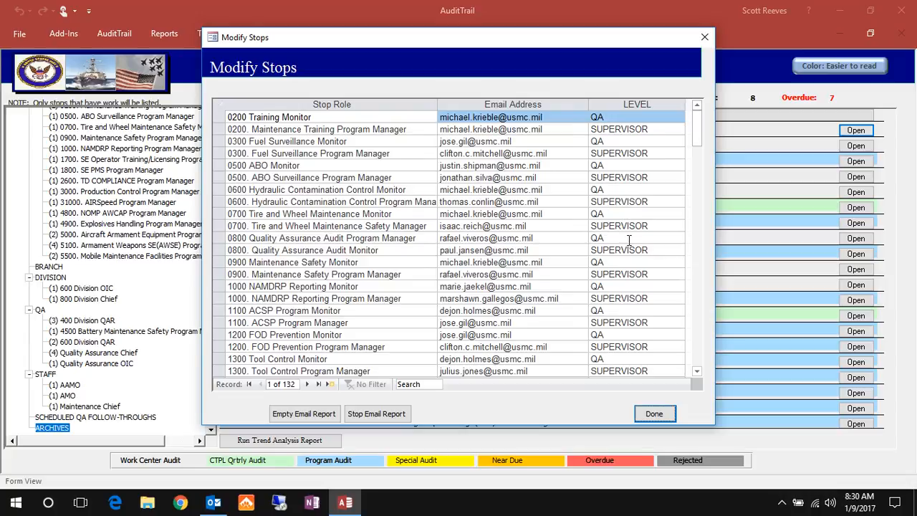
{"action": "left_click", "coordinate": [653, 413]}
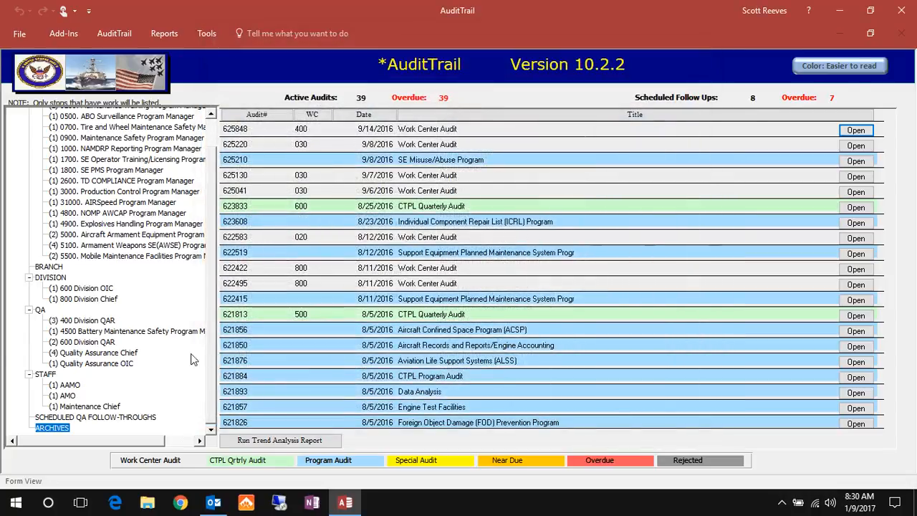
Browse the DIVISION, QA, STAFF, SUPERVISORS and 0200 inboxes, then select ALL INBOXES
{"action": "left_click", "coordinate": [50, 278]}
{"action": "left_click", "coordinate": [41, 310]}
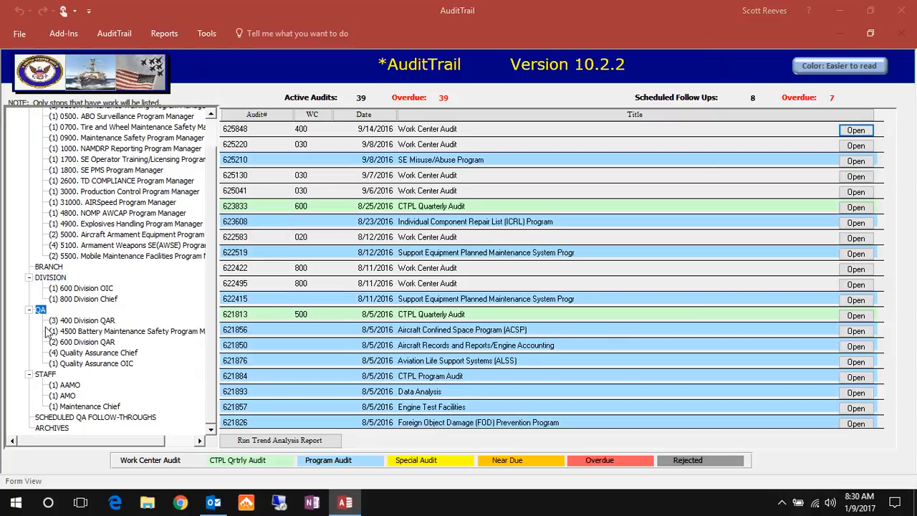
{"action": "left_click", "coordinate": [46, 375]}
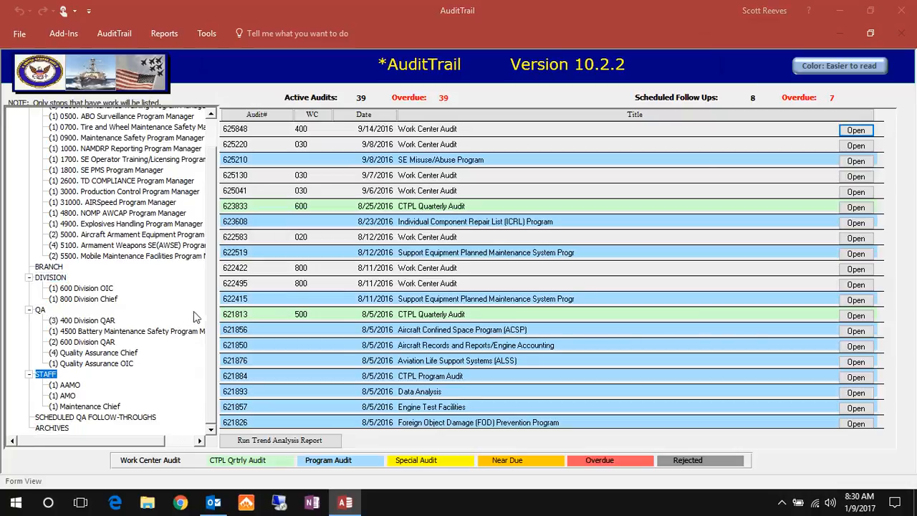
{"action": "scroll", "coordinate": [208, 284], "scroll_direction": "up", "scroll_amount": 1}
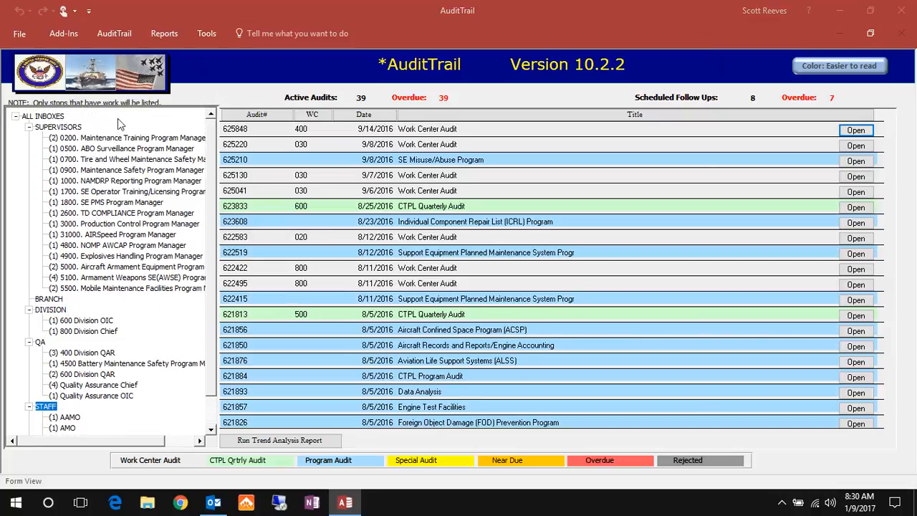
{"action": "left_click", "coordinate": [71, 127]}
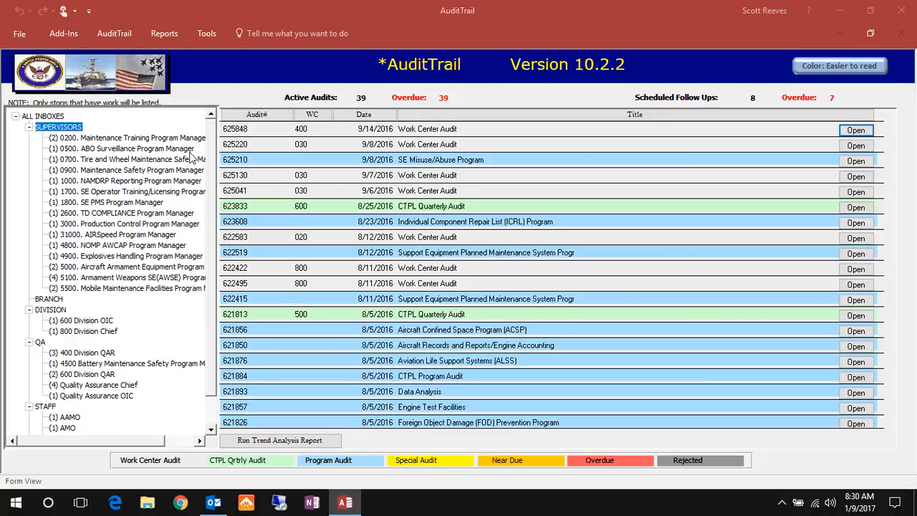
{"action": "left_click", "coordinate": [166, 139]}
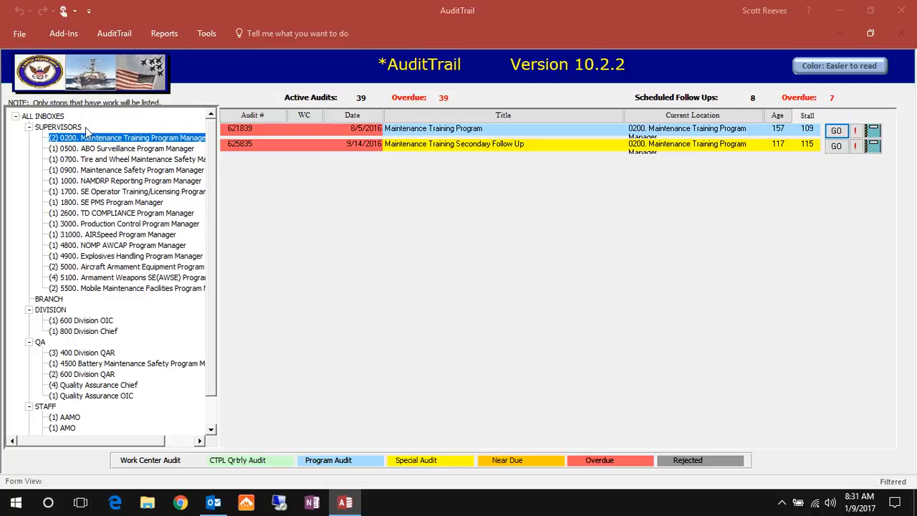
{"action": "left_click", "coordinate": [43, 116]}
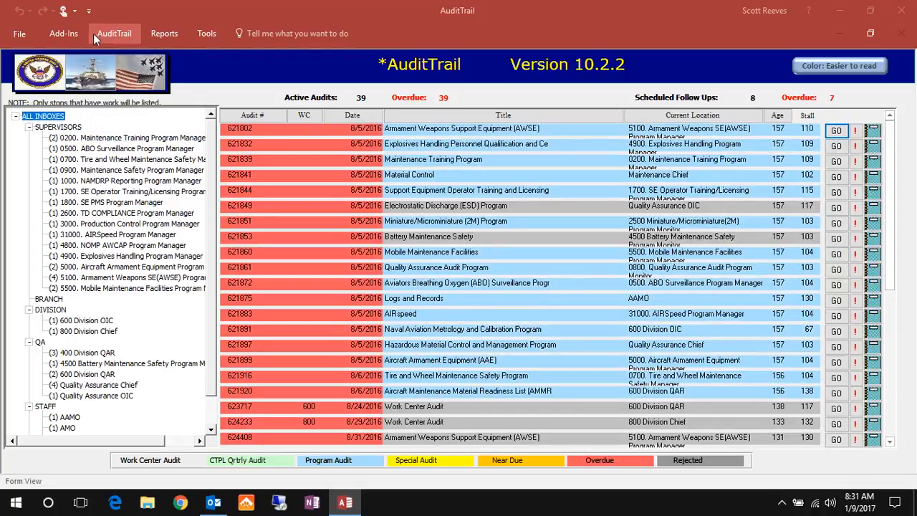
{"action": "left_click", "coordinate": [63, 33]}
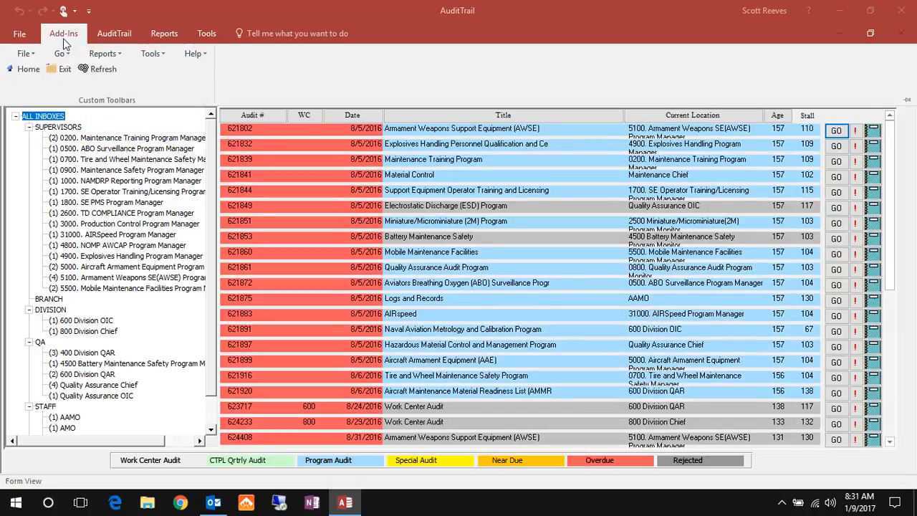
{"action": "left_click", "coordinate": [151, 60]}
{"action": "mouse_move", "coordinate": [170, 83]}
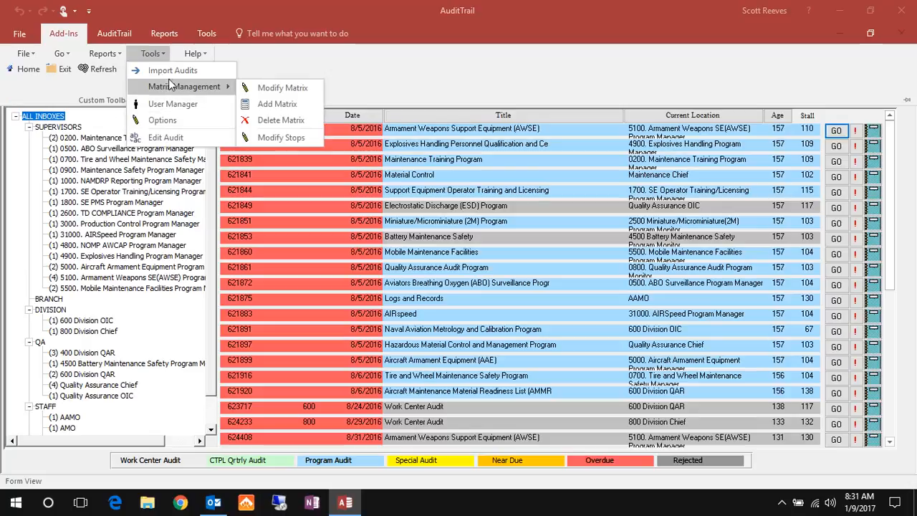
{"action": "left_click", "coordinate": [269, 105]}
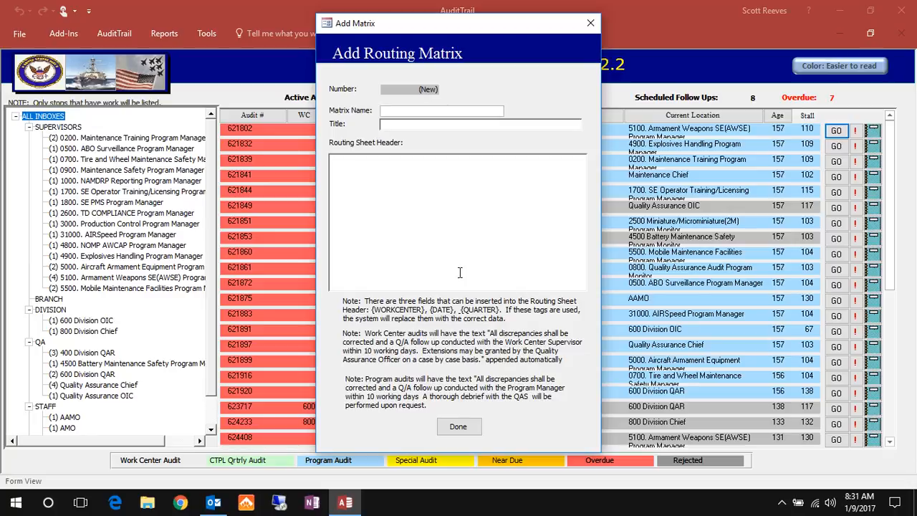
{"action": "left_click", "coordinate": [455, 426]}
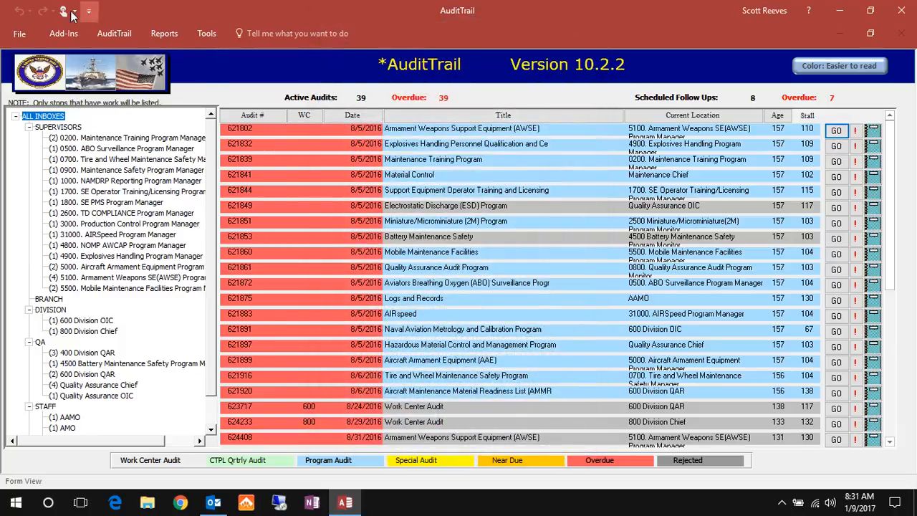
Open Matrix Management's Modify Matrix editor and load the 1200 FOD Prevention matrix
{"action": "left_click", "coordinate": [67, 38]}
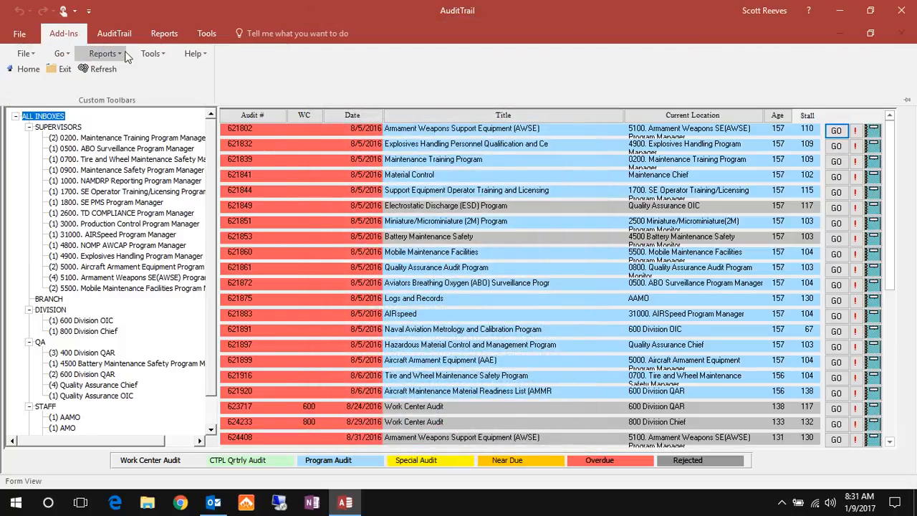
{"action": "left_click", "coordinate": [151, 53]}
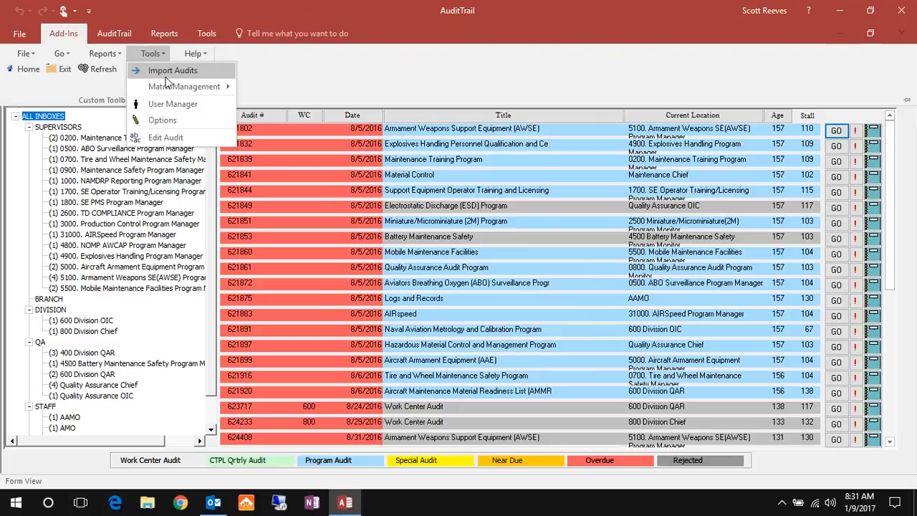
{"action": "mouse_move", "coordinate": [215, 87]}
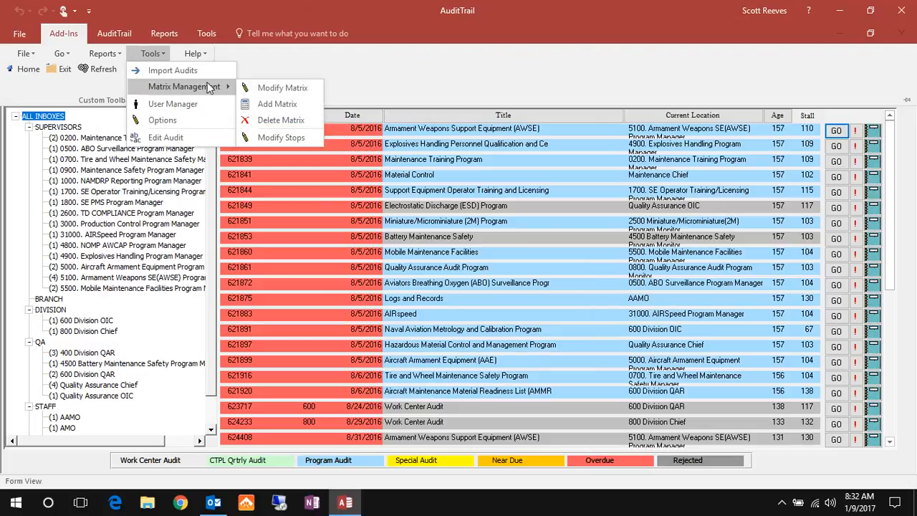
{"action": "left_click", "coordinate": [273, 90]}
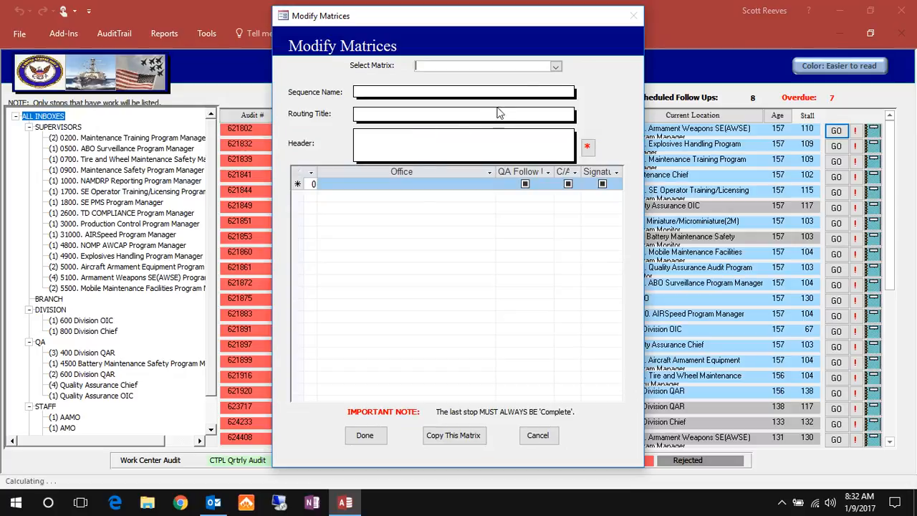
{"action": "left_click", "coordinate": [556, 67]}
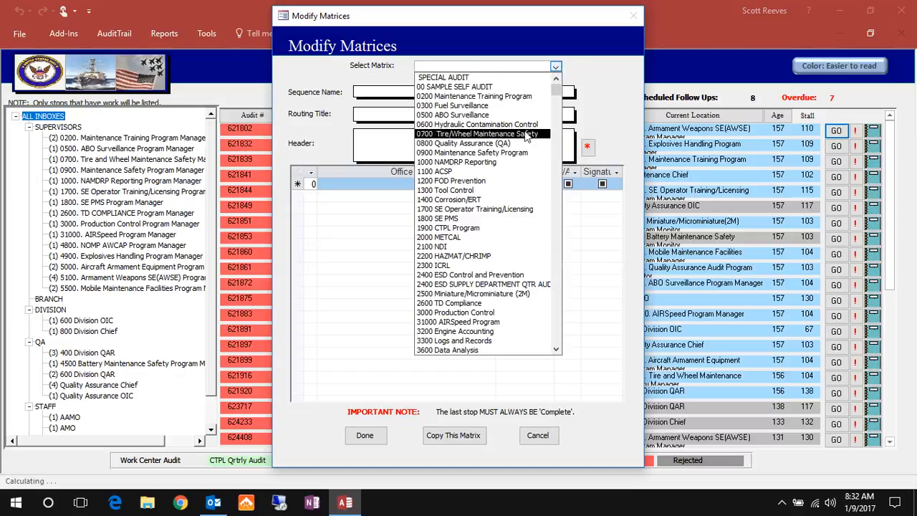
{"action": "left_click", "coordinate": [506, 183]}
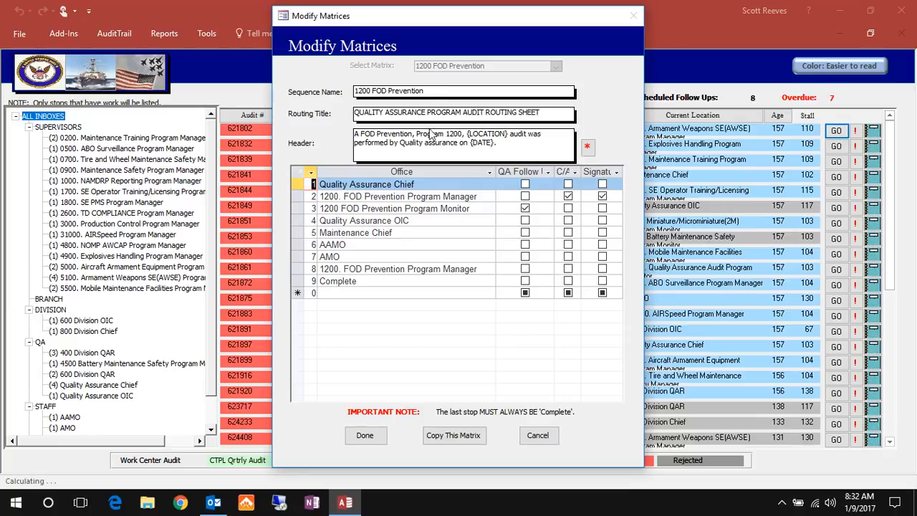
Inspect the office list for the Quality Assurance OIC stop on row 4, leaving it unchanged
{"action": "left_click", "coordinate": [381, 222]}
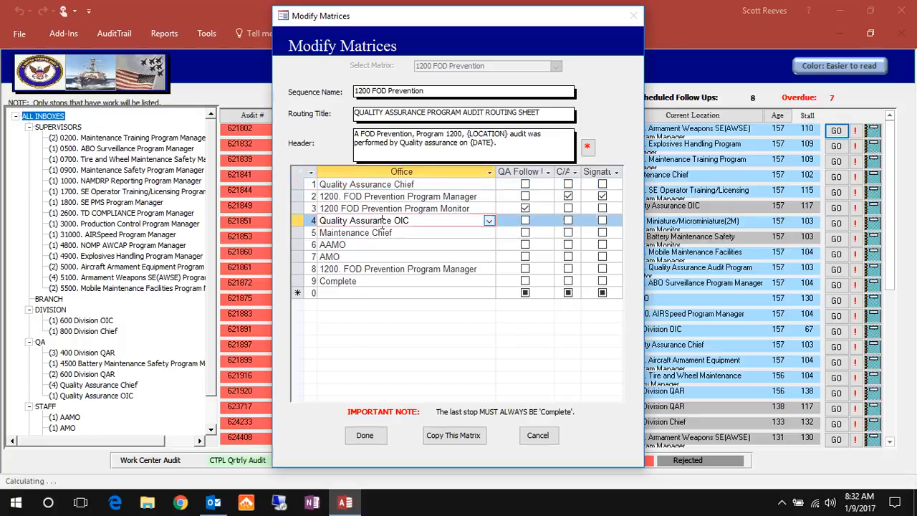
{"action": "left_click", "coordinate": [488, 221]}
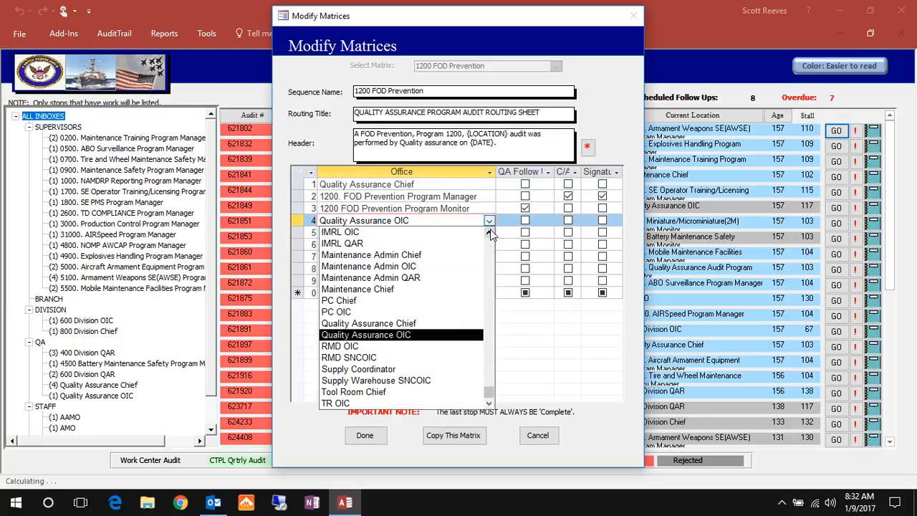
{"action": "left_click", "coordinate": [489, 233]}
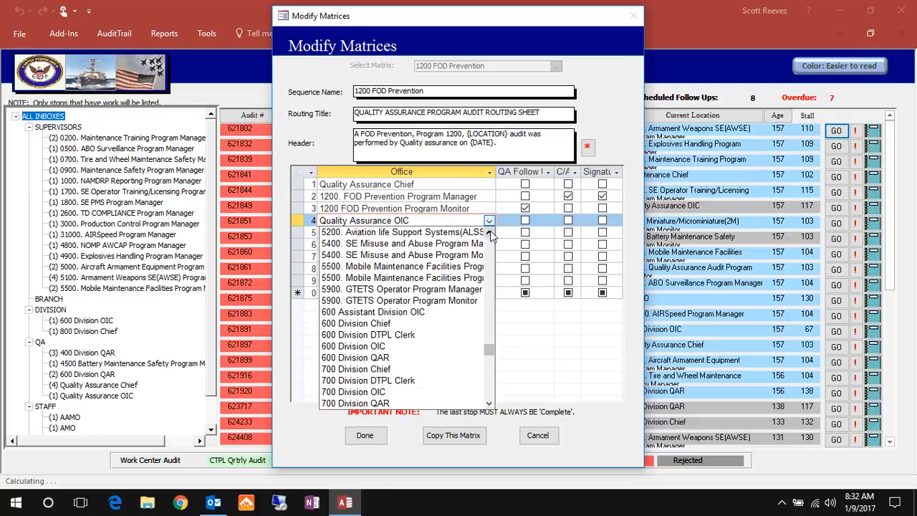
{"action": "left_click", "coordinate": [489, 222]}
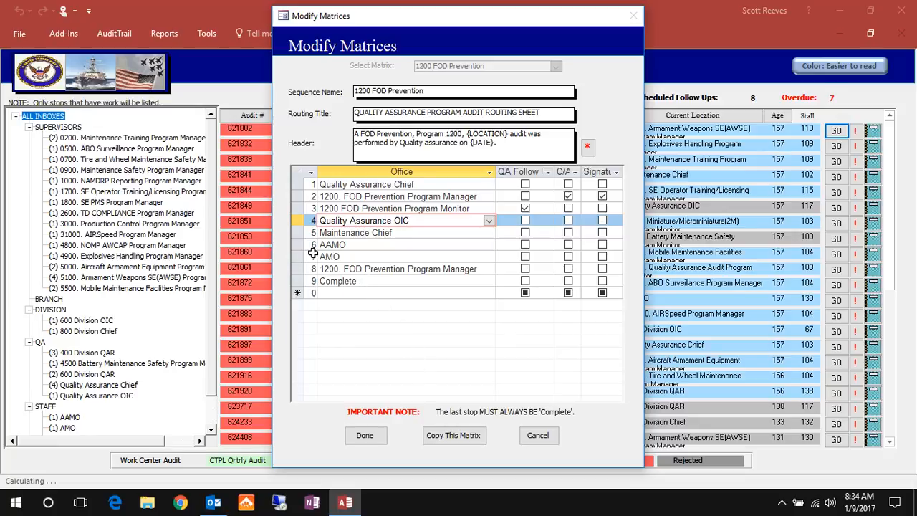
View the Maintenance Chief row's options, then cancel Modify Matrices without saving
{"action": "left_click", "coordinate": [297, 232]}
{"action": "right_click", "coordinate": [296, 232]}
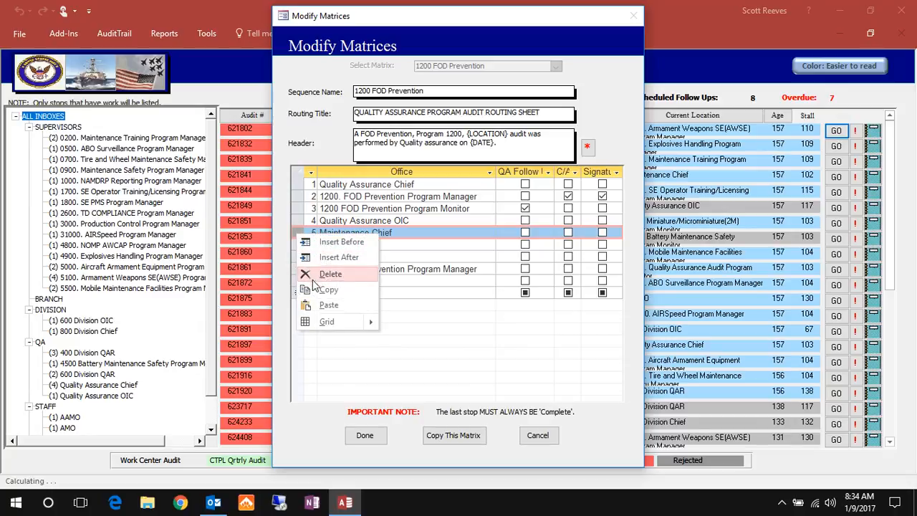
{"action": "left_click", "coordinate": [538, 436]}
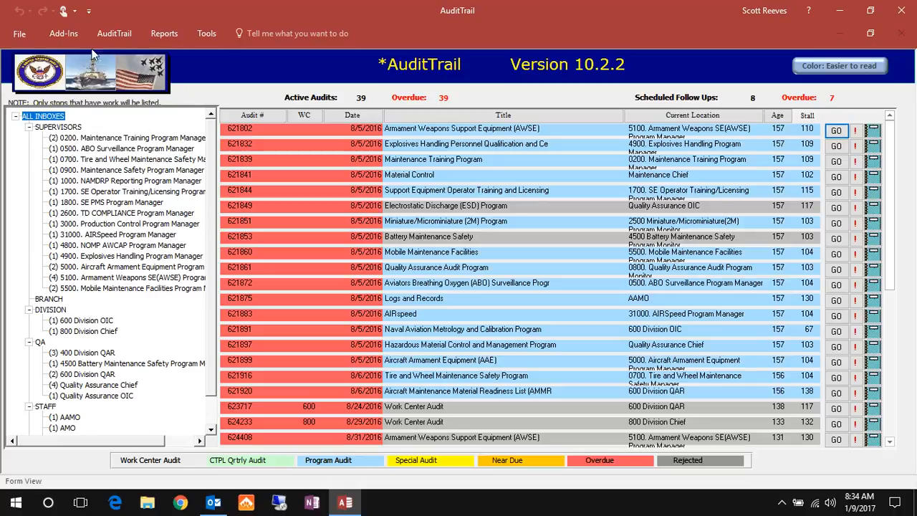
{"action": "left_click", "coordinate": [52, 36]}
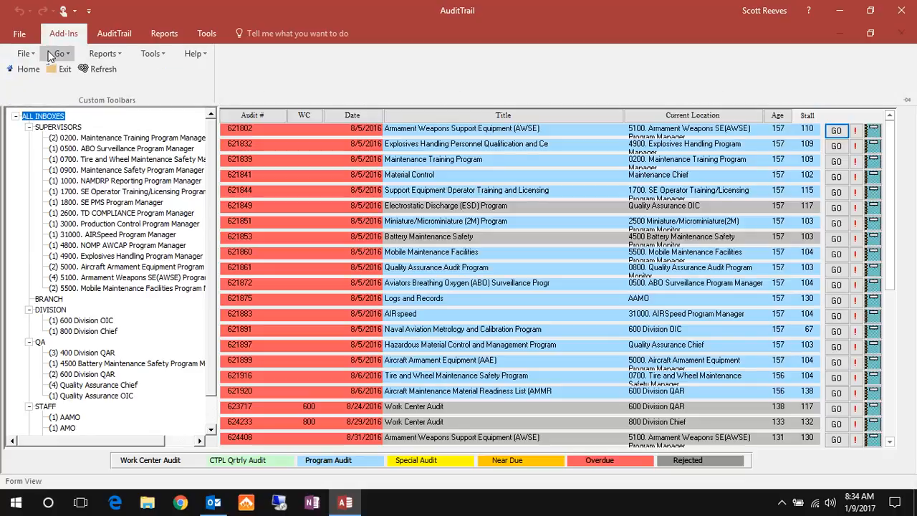
Look over the Go and File menus, then open Tools > Import Audits from Add-Ins
{"action": "left_click", "coordinate": [50, 54]}
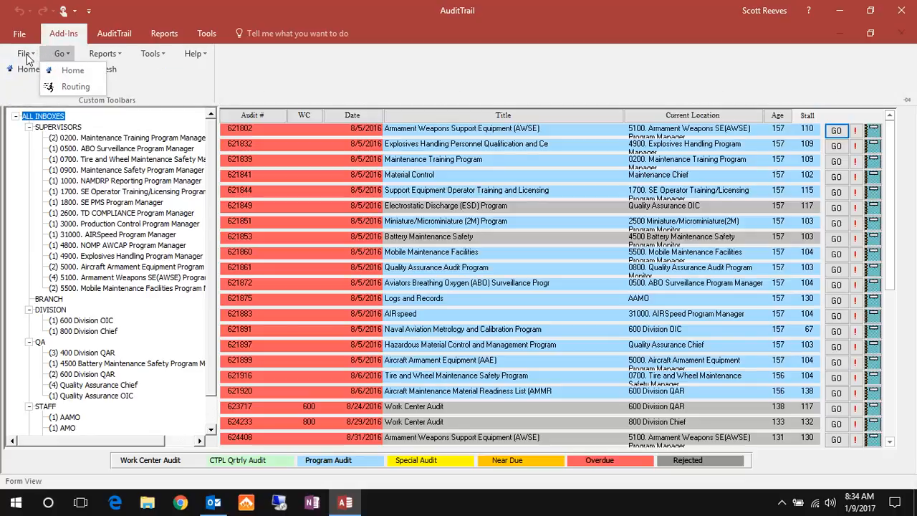
{"action": "mouse_move", "coordinate": [26, 57]}
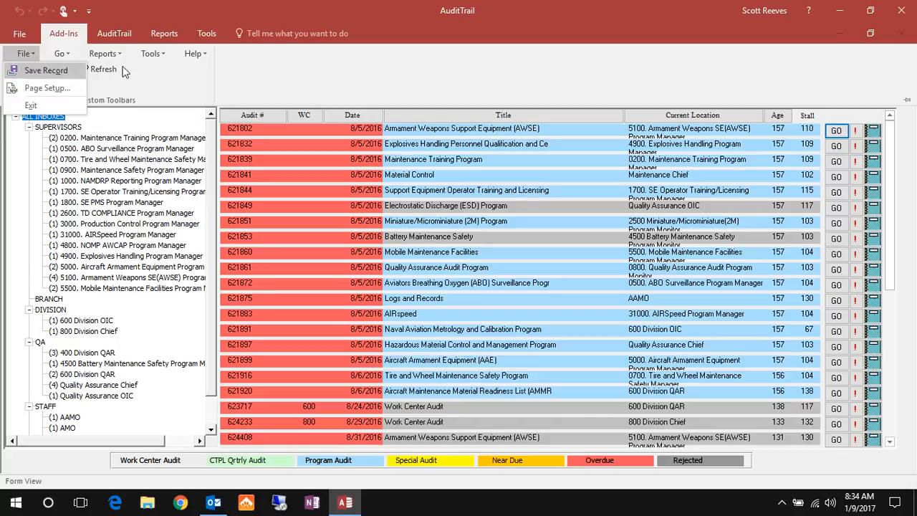
{"action": "mouse_move", "coordinate": [152, 56]}
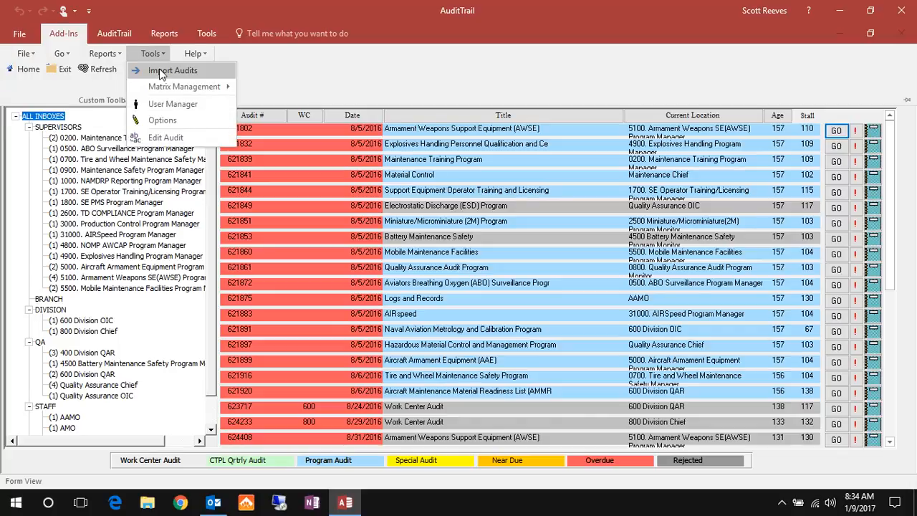
{"action": "left_click", "coordinate": [161, 71]}
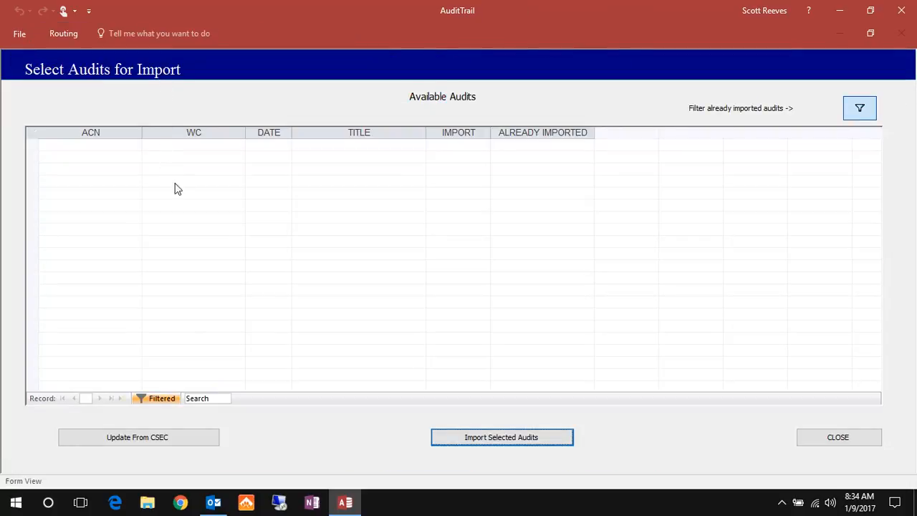
Run the Update From CSEC prep to completion and close Get Audits, listing 36 available audits
{"action": "left_click", "coordinate": [172, 436]}
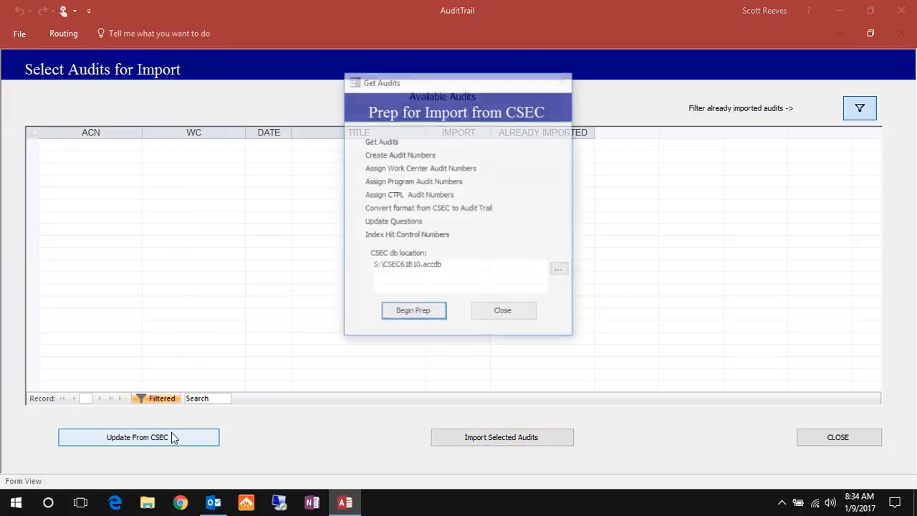
{"action": "left_click", "coordinate": [410, 310]}
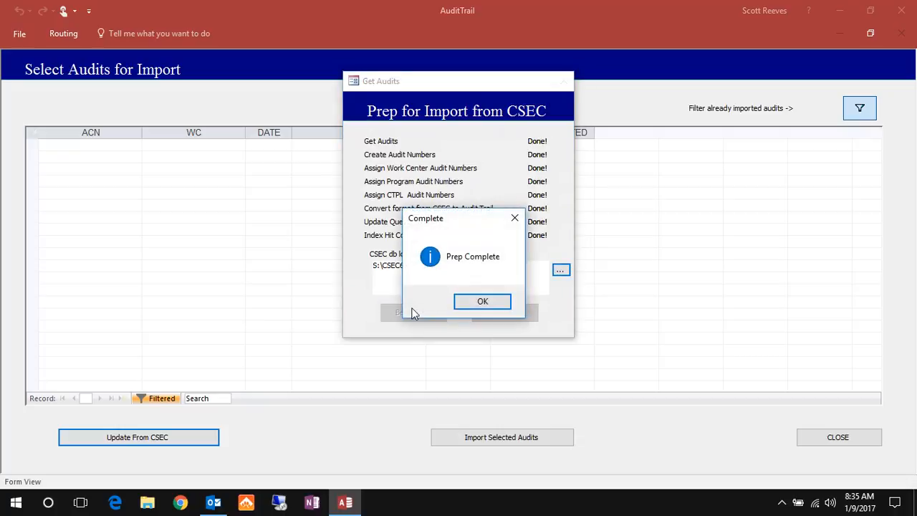
{"action": "left_click", "coordinate": [466, 302]}
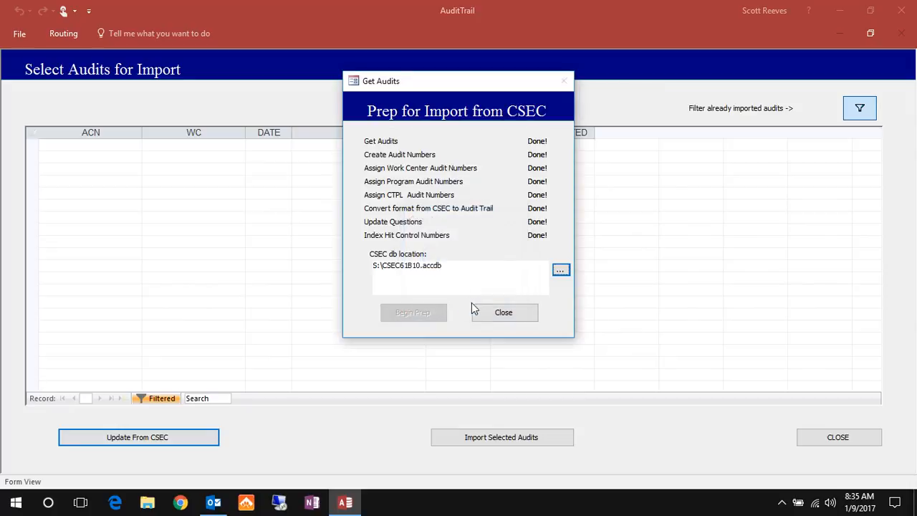
{"action": "left_click", "coordinate": [490, 309]}
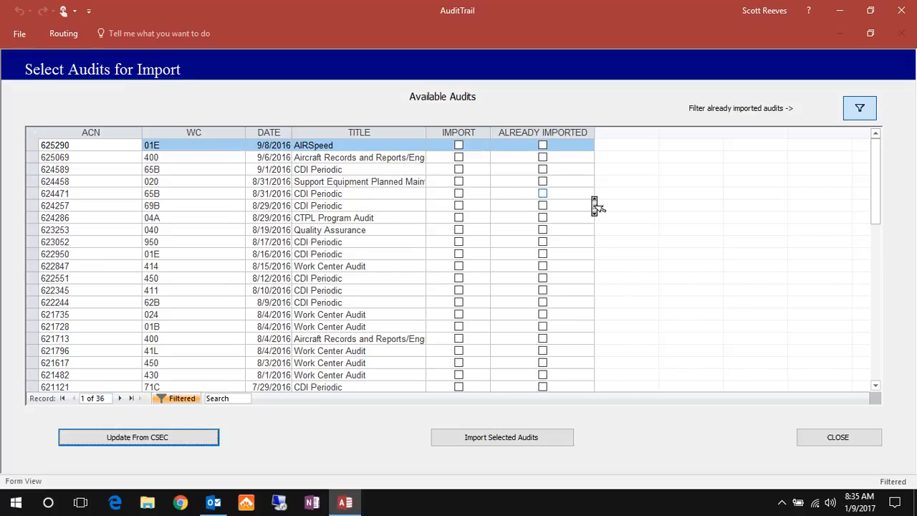
{"action": "scroll", "coordinate": [595, 204], "scroll_direction": "down", "scroll_amount": 5}
{"action": "scroll", "coordinate": [594, 204], "scroll_direction": "down", "scroll_amount": 4}
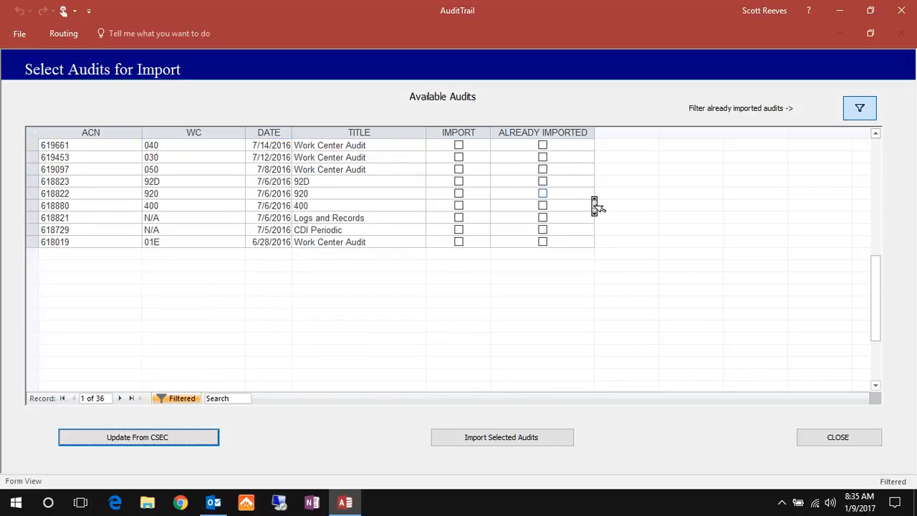
{"action": "scroll", "coordinate": [595, 206], "scroll_direction": "up", "scroll_amount": 9}
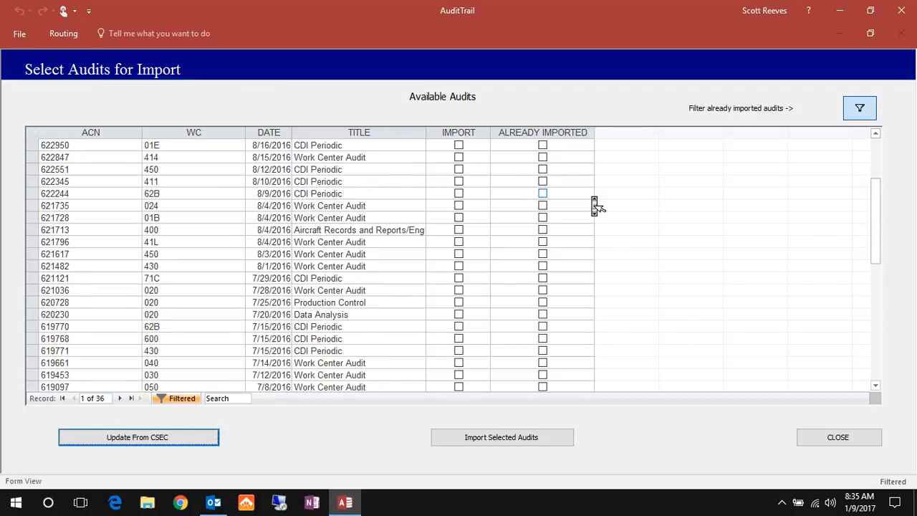
{"action": "scroll", "coordinate": [595, 205], "scroll_direction": "up", "scroll_amount": 1}
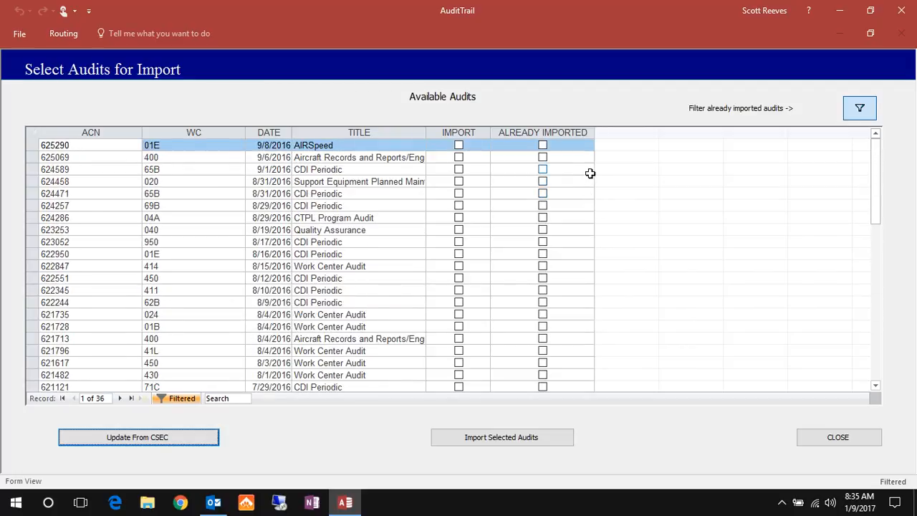
{"action": "left_click", "coordinate": [861, 109]}
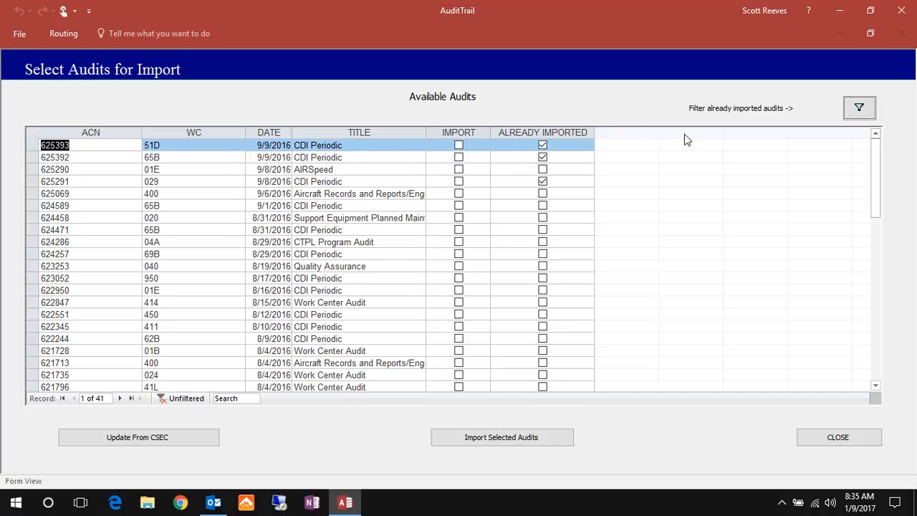
{"action": "left_click", "coordinate": [857, 114]}
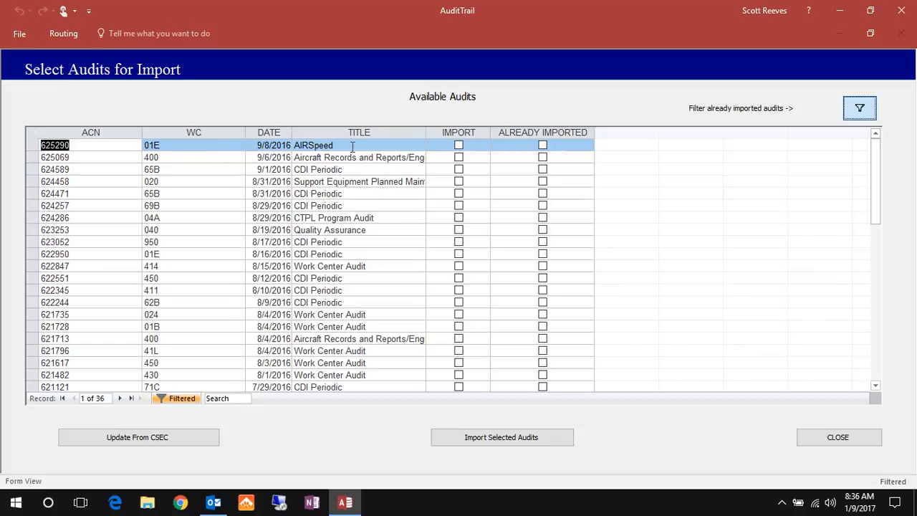
Mark audit 624589 (CDI Periodic) for import, run the import, and close the import form
{"action": "left_click", "coordinate": [458, 170]}
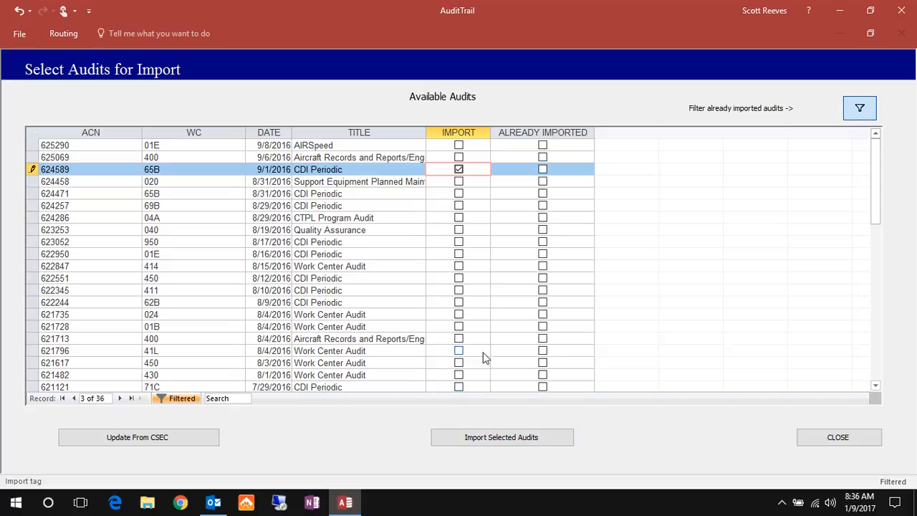
{"action": "left_click", "coordinate": [505, 433]}
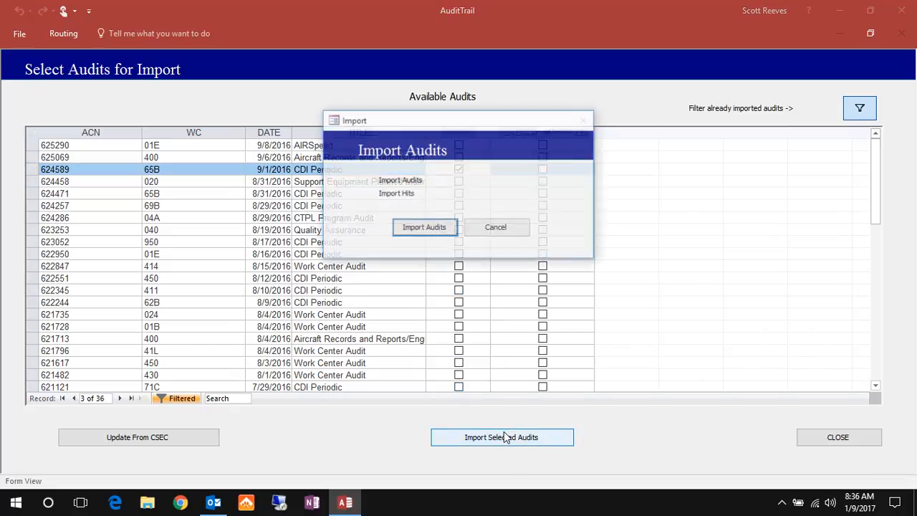
{"action": "left_click", "coordinate": [422, 226]}
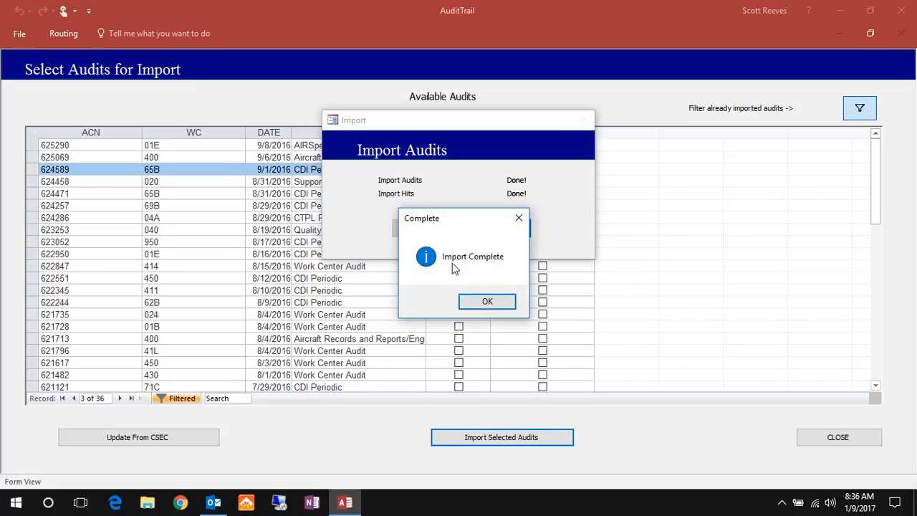
{"action": "left_click", "coordinate": [486, 302]}
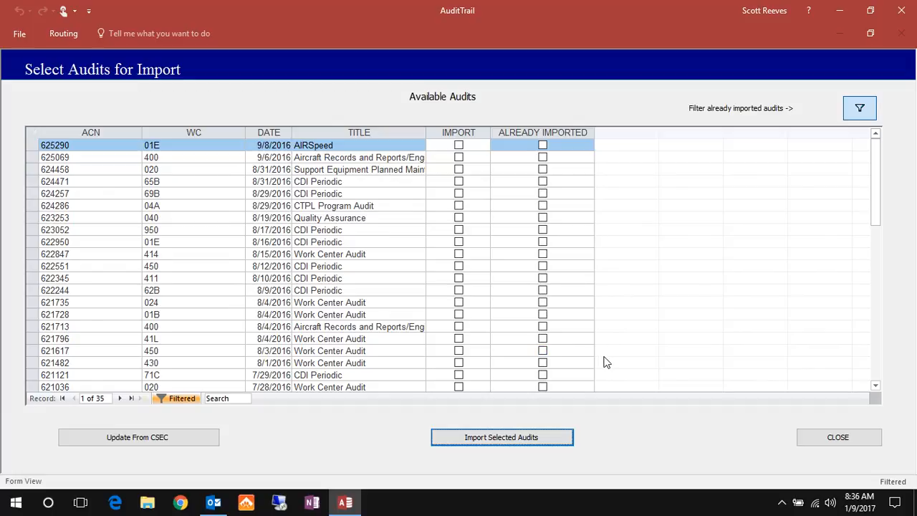
{"action": "left_click", "coordinate": [832, 440]}
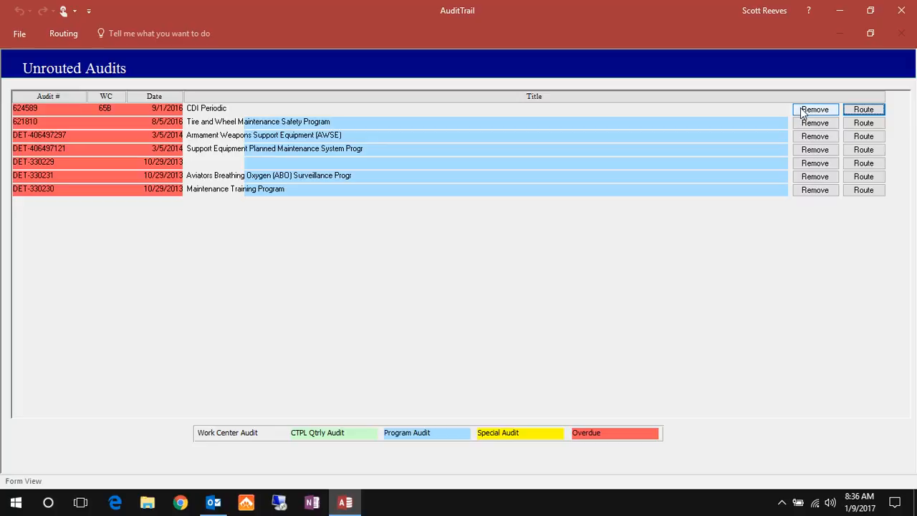
Start routing audit 624589 and scroll through the Routing Sequence list
{"action": "left_click", "coordinate": [853, 111]}
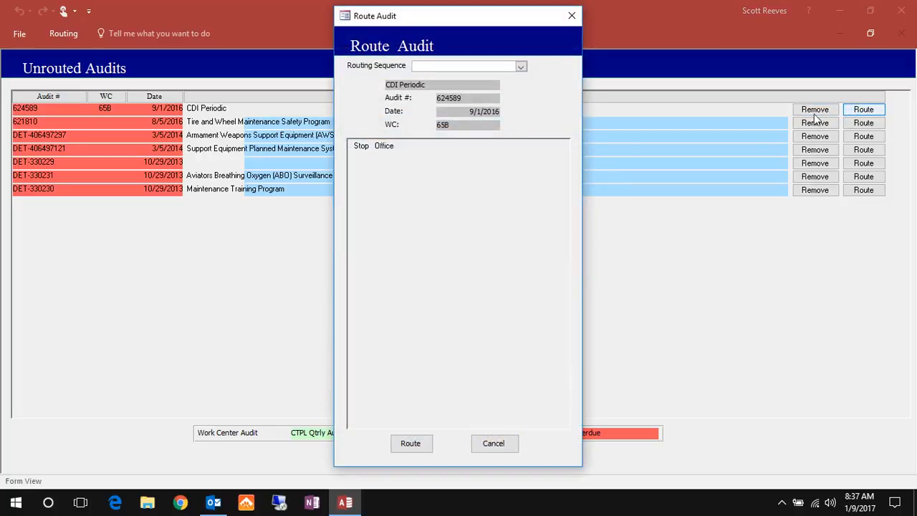
{"action": "left_click", "coordinate": [520, 66]}
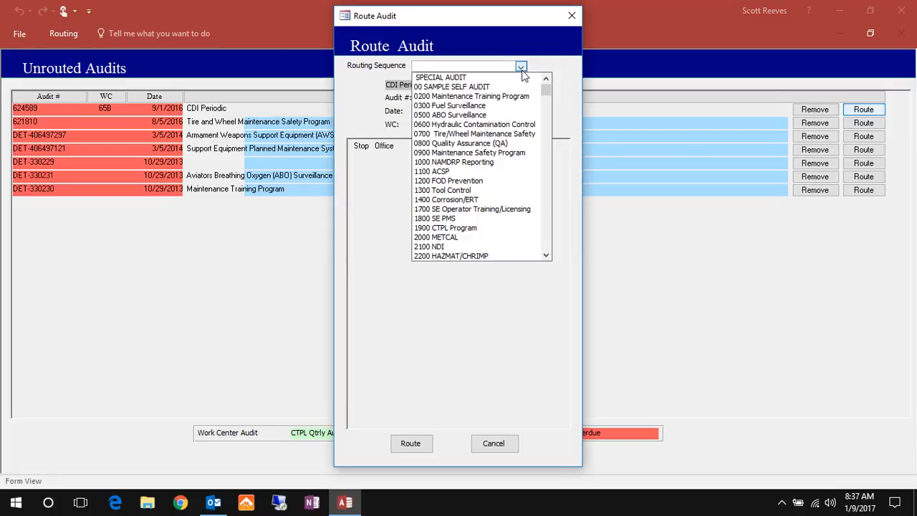
{"action": "scroll", "coordinate": [547, 128], "scroll_direction": "down", "scroll_amount": 2}
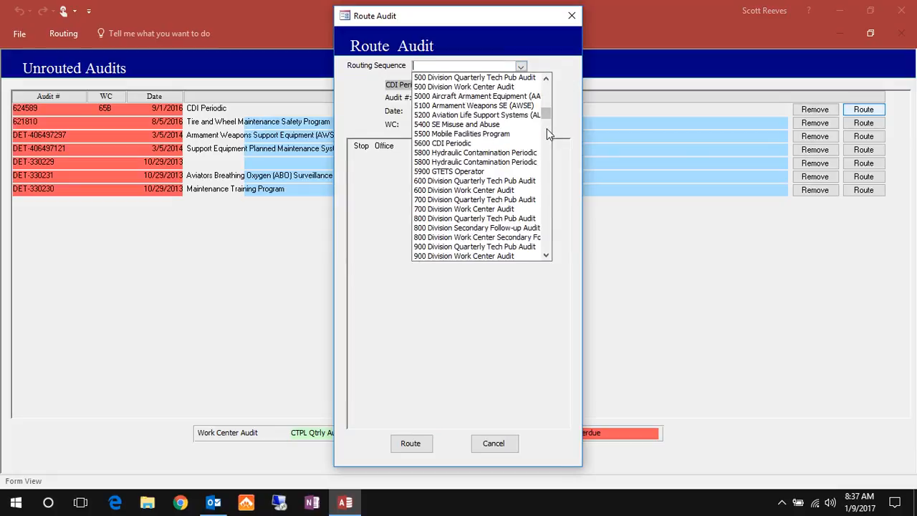
{"action": "scroll", "coordinate": [547, 130], "scroll_direction": "down", "scroll_amount": 7}
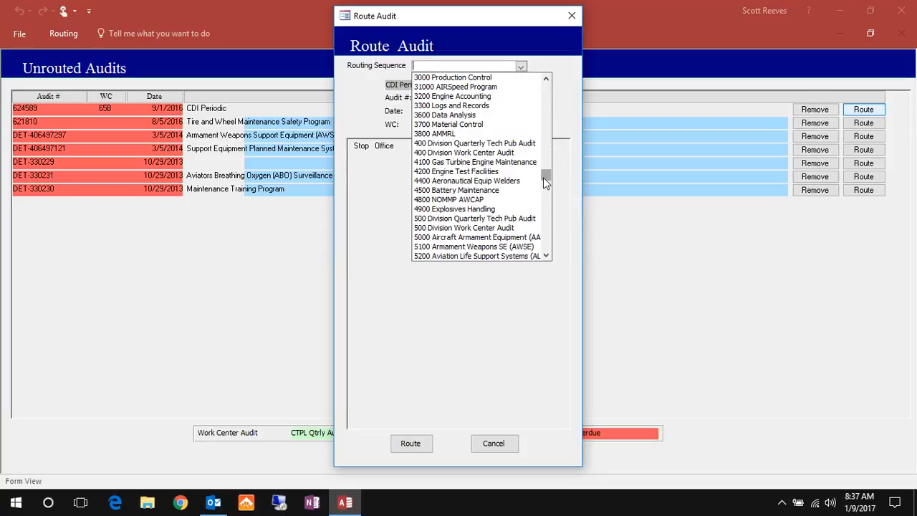
{"action": "left_click_drag", "start_coordinate": [544, 184], "coordinate": [547, 55]}
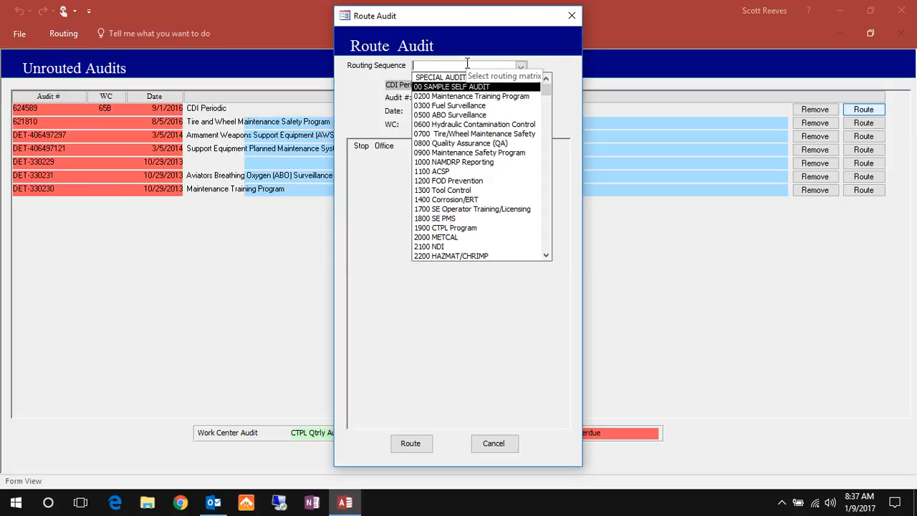
Clear the typed 'cd65' routing text and cancel the Route Audit dialog without routing
{"action": "type", "text": "cd"}
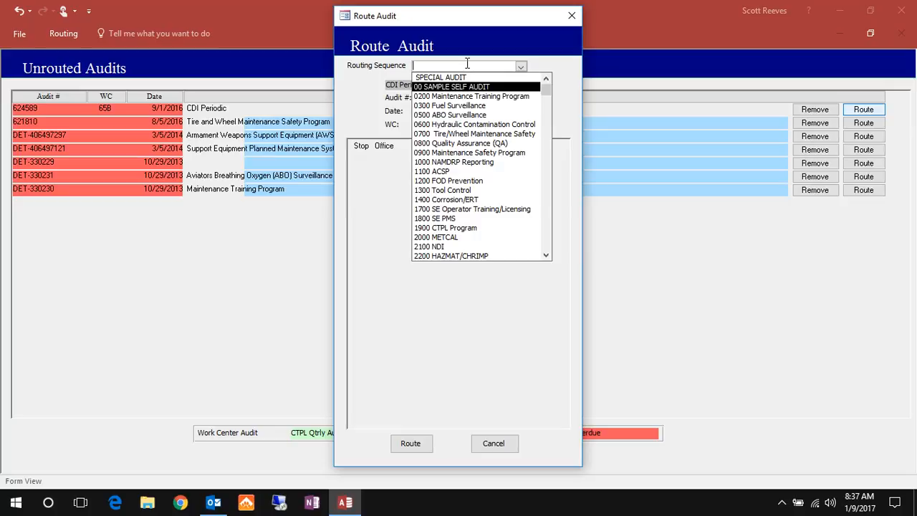
{"action": "type", "text": "65"}
{"action": "key", "text": "BackSpace"}
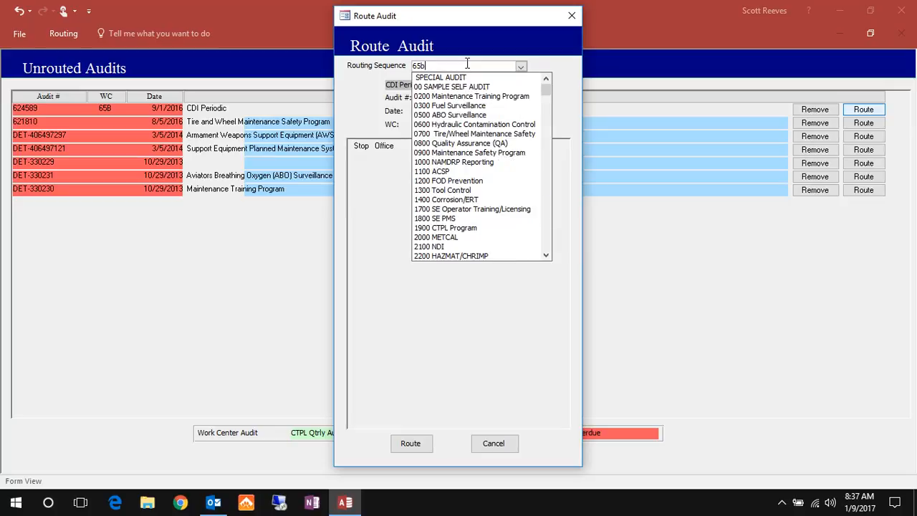
{"action": "key", "text": "BackSpace"}
{"action": "key", "text": "BackSpace"}
{"action": "key", "text": "BackSpace"}
{"action": "left_click", "coordinate": [546, 256]}
{"action": "left_click", "coordinate": [546, 256]}
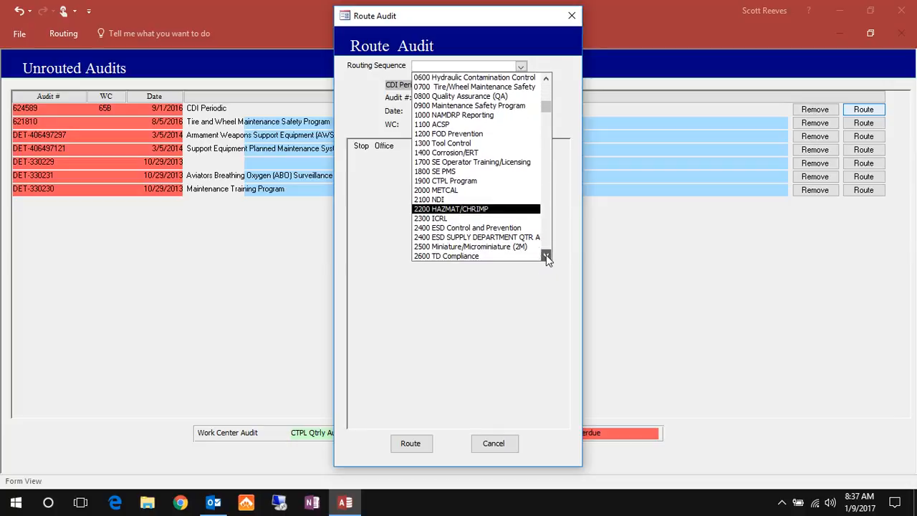
{"action": "left_click", "coordinate": [546, 255]}
{"action": "left_click", "coordinate": [546, 256]}
{"action": "left_click", "coordinate": [546, 256]}
{"action": "left_click", "coordinate": [546, 256]}
{"action": "left_click", "coordinate": [545, 255]}
{"action": "left_click", "coordinate": [546, 256]}
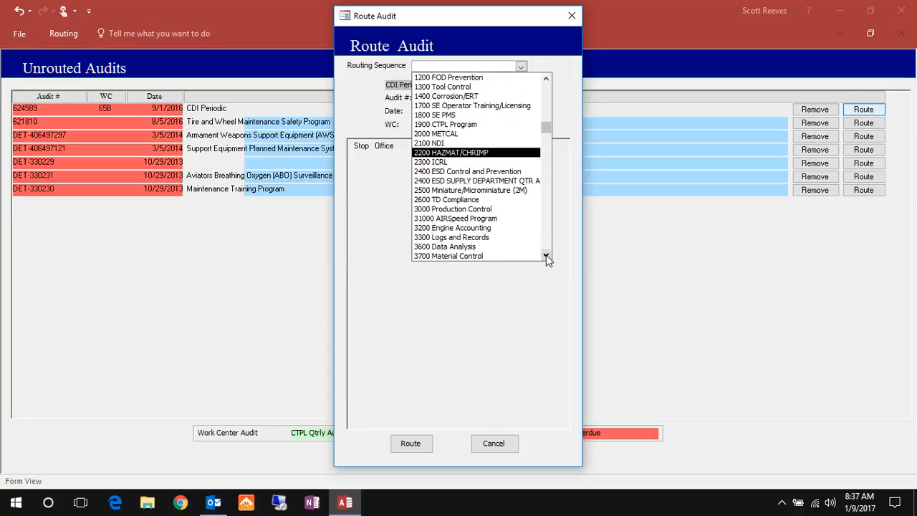
{"action": "left_click", "coordinate": [546, 256]}
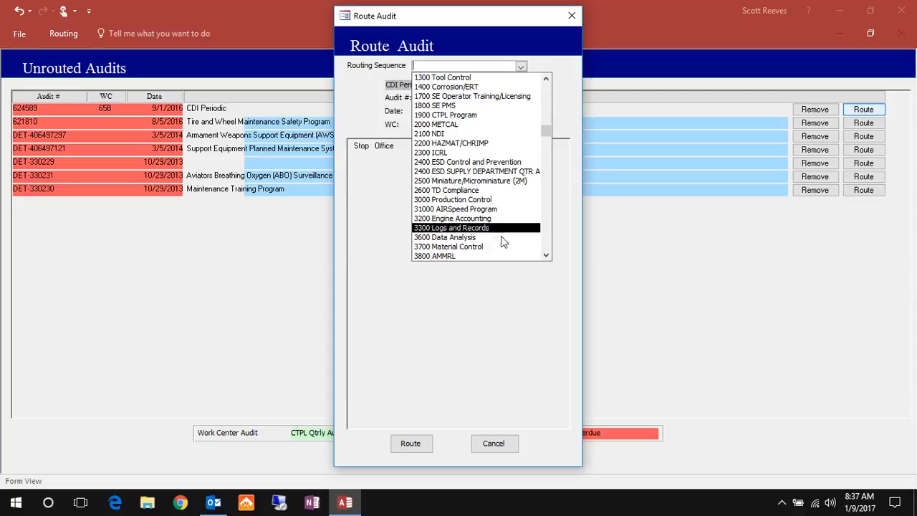
{"action": "left_click", "coordinate": [494, 443]}
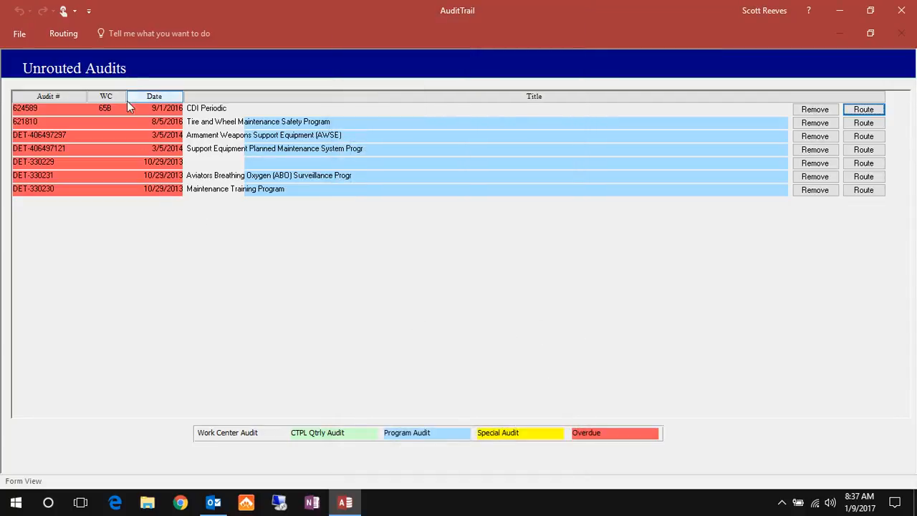
Close the Unrouted Audits form via Routing > Close
{"action": "left_click", "coordinate": [31, 35]}
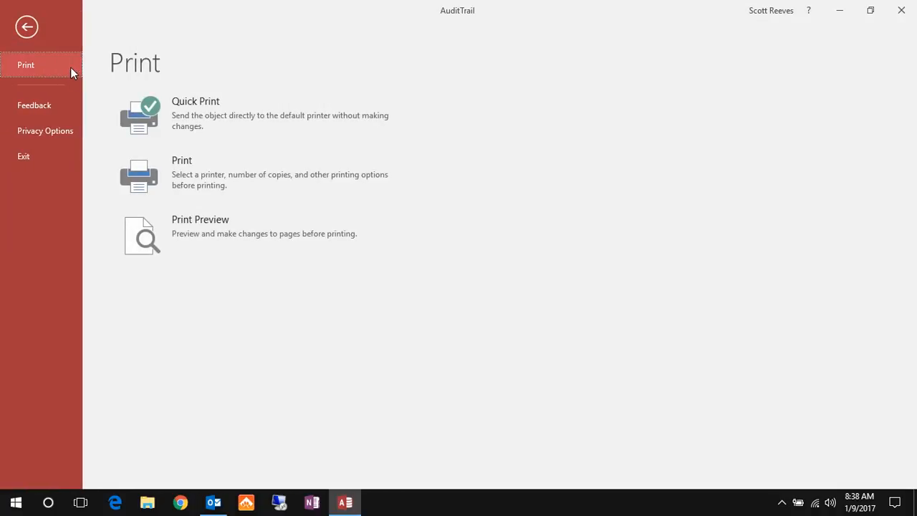
{"action": "left_click", "coordinate": [27, 26]}
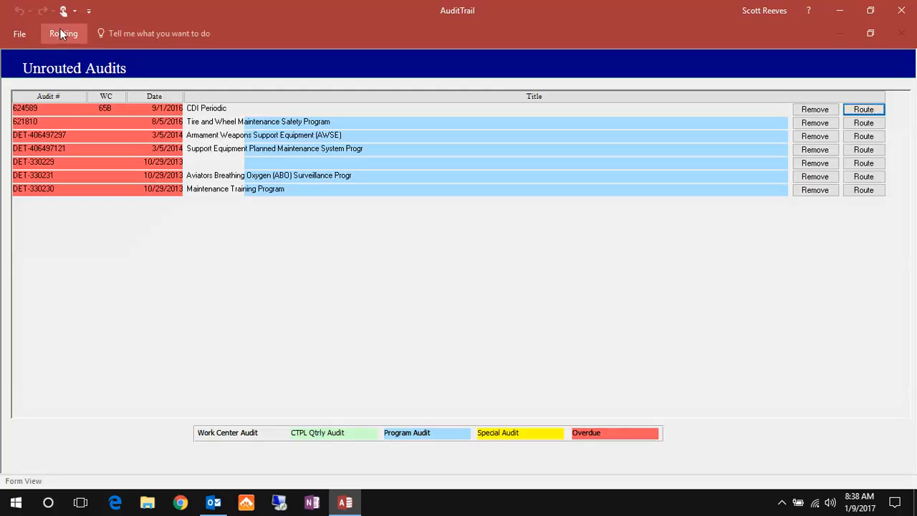
{"action": "left_click", "coordinate": [61, 33]}
{"action": "left_click", "coordinate": [15, 66]}
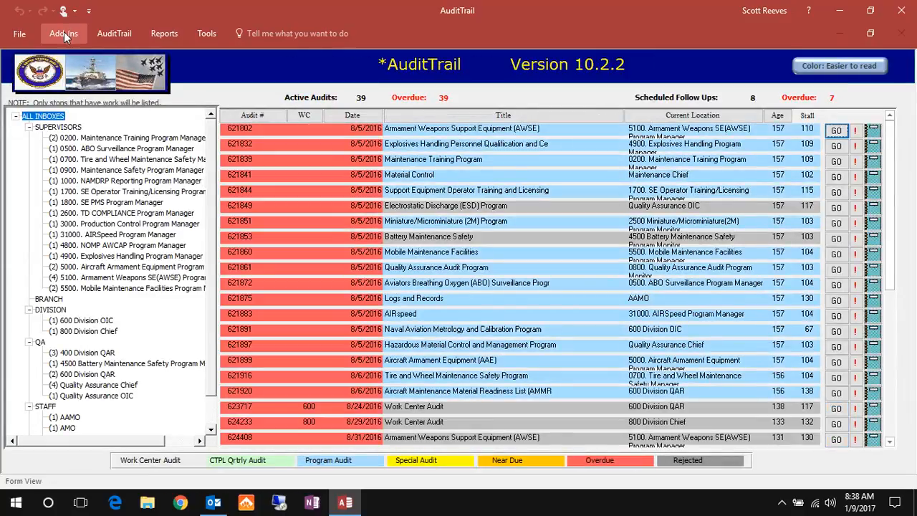
Open the Import Audits form from Add-Ins > Tools
{"action": "left_click", "coordinate": [64, 33]}
{"action": "left_click", "coordinate": [151, 54]}
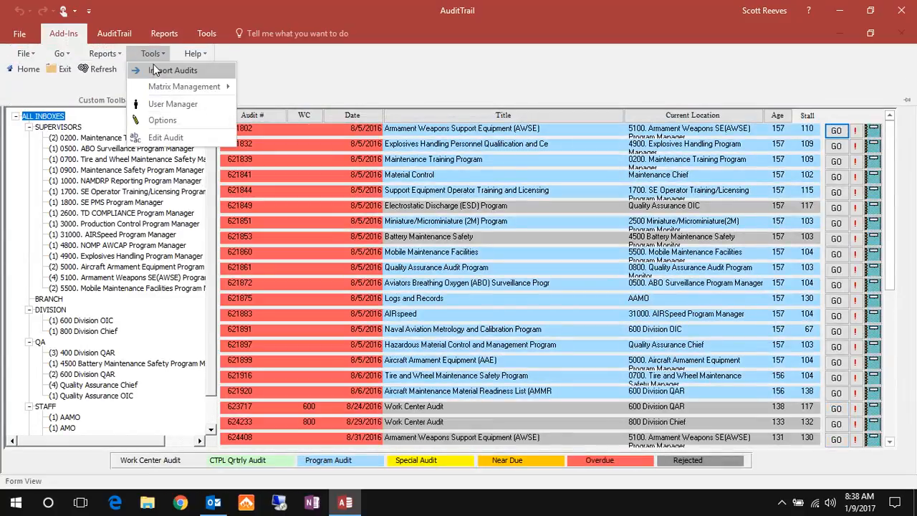
{"action": "left_click", "coordinate": [158, 70]}
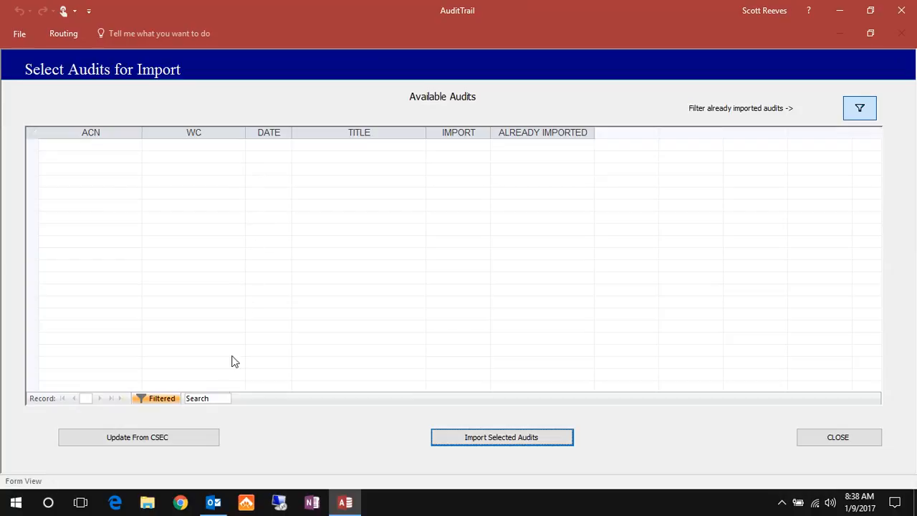
Re-run the Update From CSEC prep and close the prep window
{"action": "left_click", "coordinate": [197, 436]}
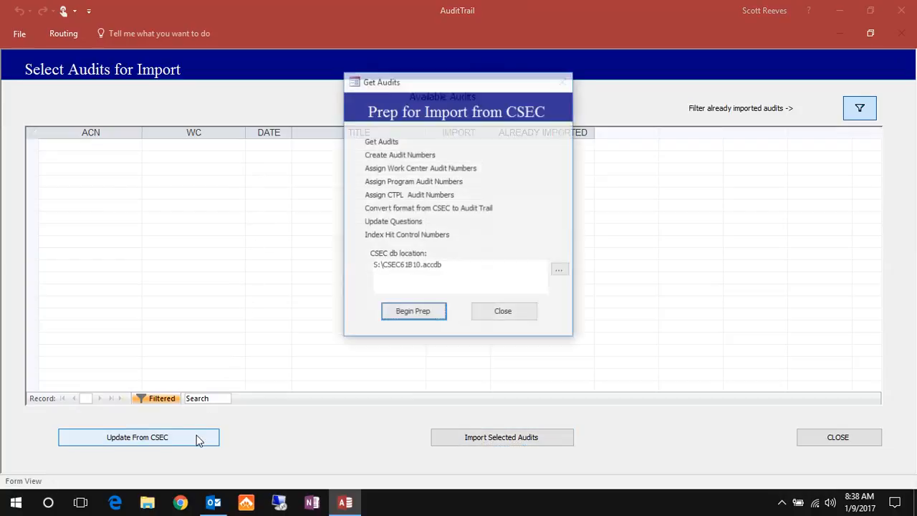
{"action": "left_click", "coordinate": [418, 311]}
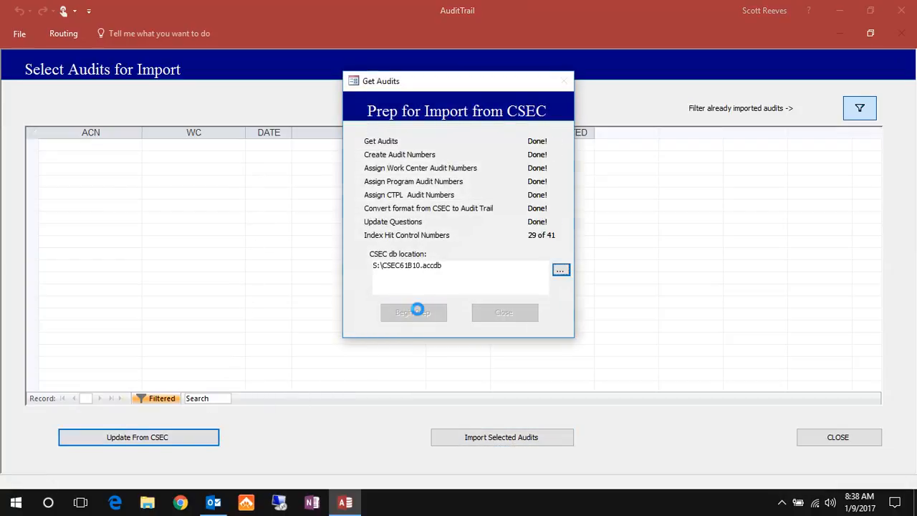
{"action": "left_click", "coordinate": [479, 303]}
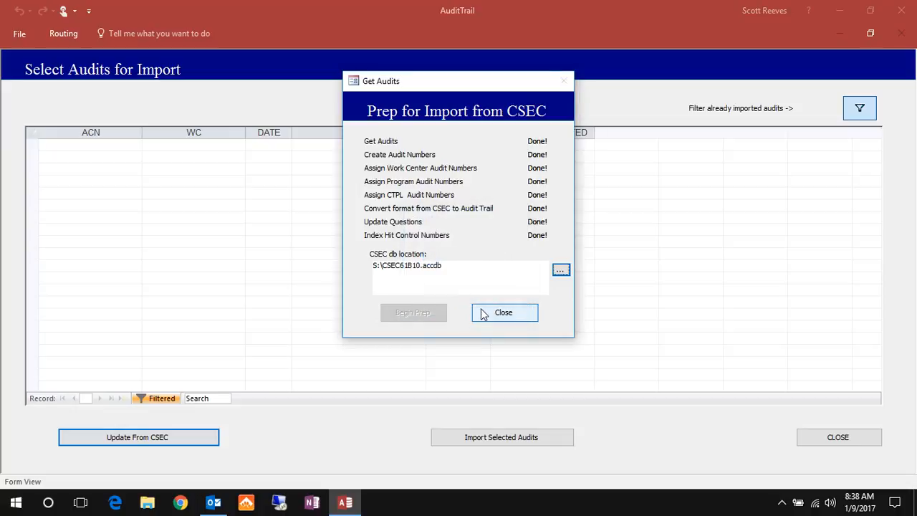
{"action": "left_click", "coordinate": [484, 314]}
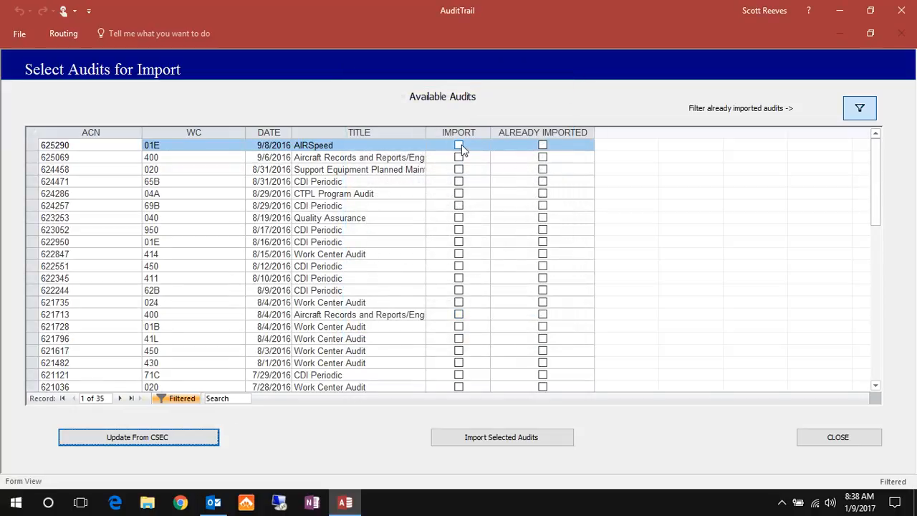
Mark AIRSpeed audit 625290 for import, import it, and close the import form
{"action": "left_click", "coordinate": [459, 146]}
{"action": "left_click", "coordinate": [504, 439]}
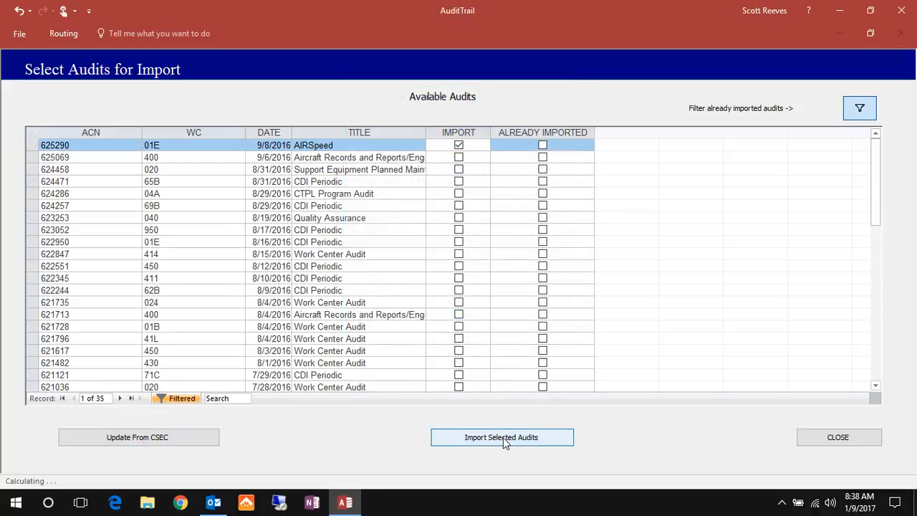
{"action": "left_click", "coordinate": [423, 228]}
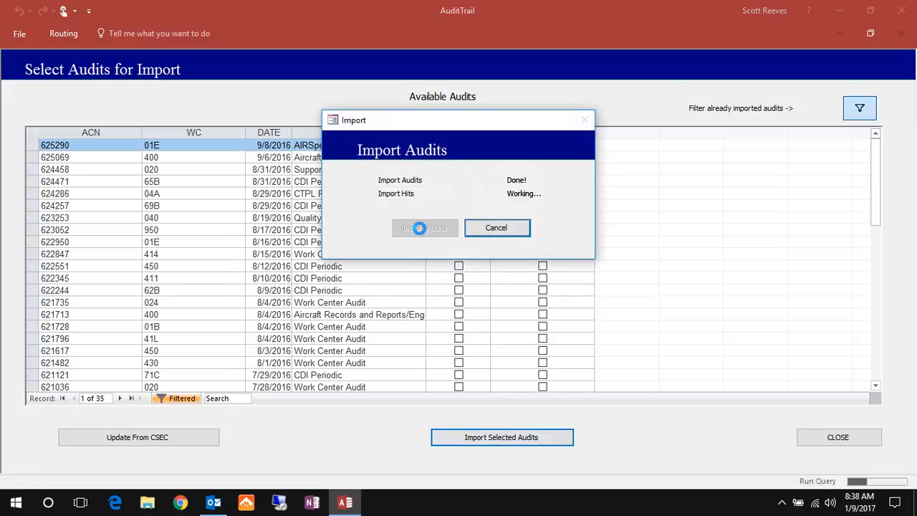
{"action": "left_click", "coordinate": [486, 302]}
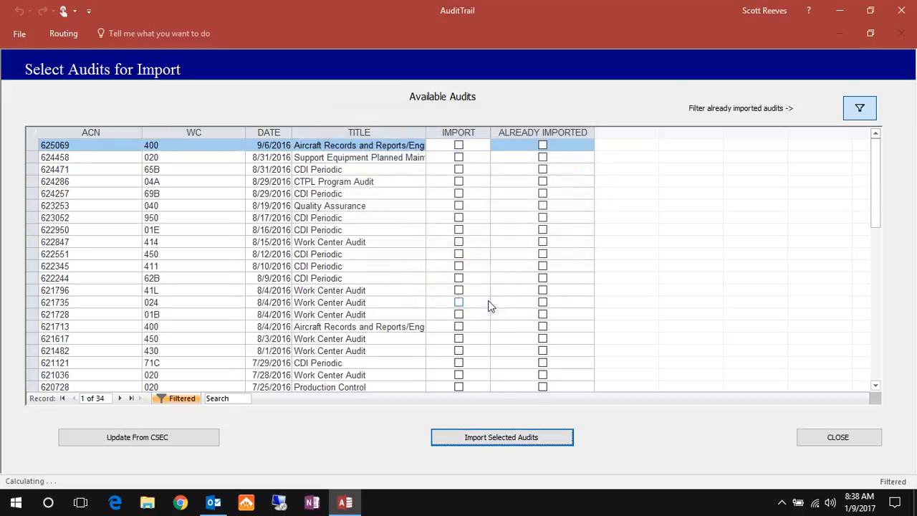
{"action": "left_click", "coordinate": [825, 437]}
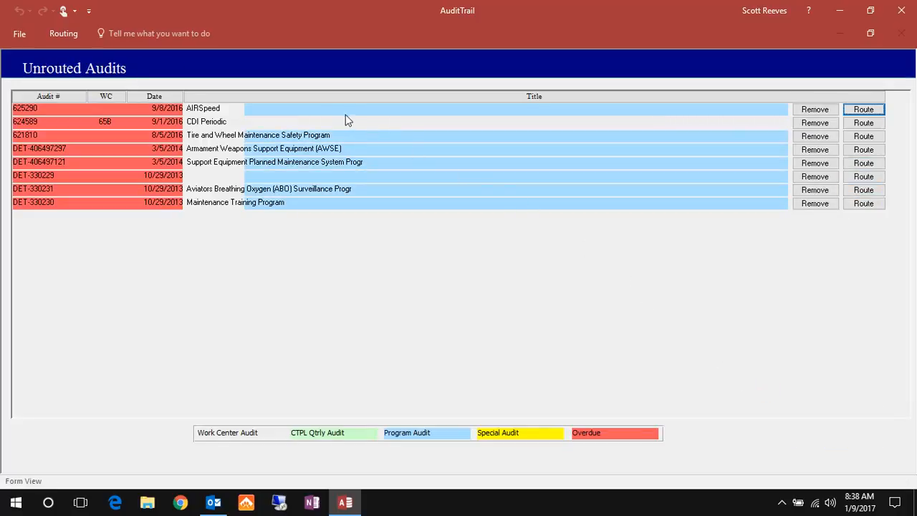
Route audit 625290 along the 31000 AIRSpeed Program sequence
{"action": "left_click", "coordinate": [862, 109]}
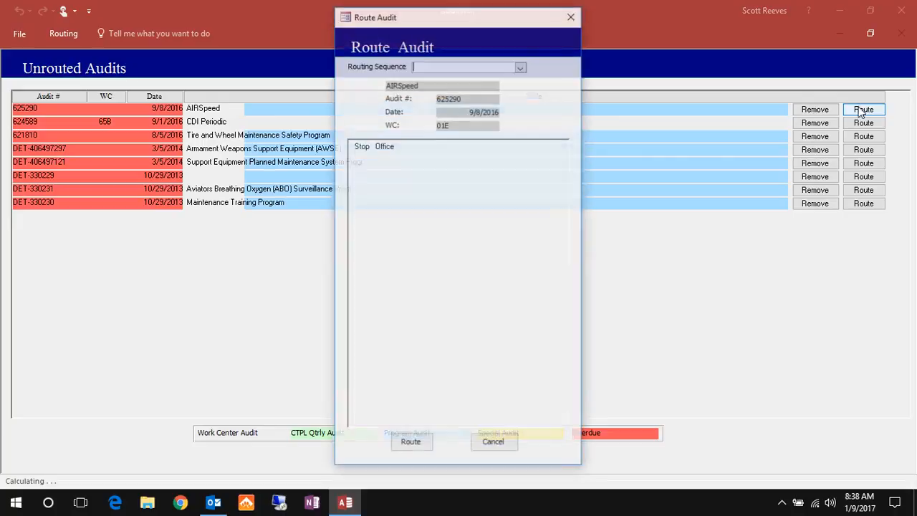
{"action": "left_click", "coordinate": [521, 66]}
{"action": "type", "text": "31000 AIRSpeed Program"}
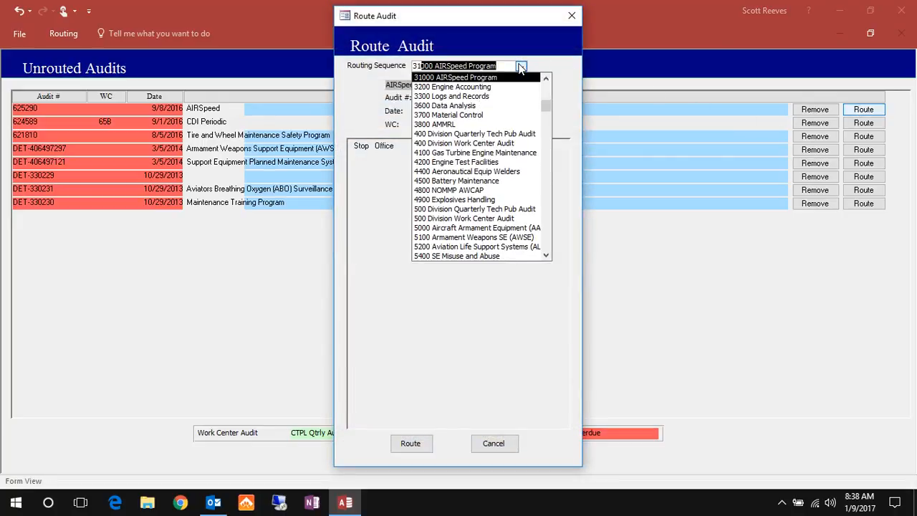
{"action": "key", "text": "Return"}
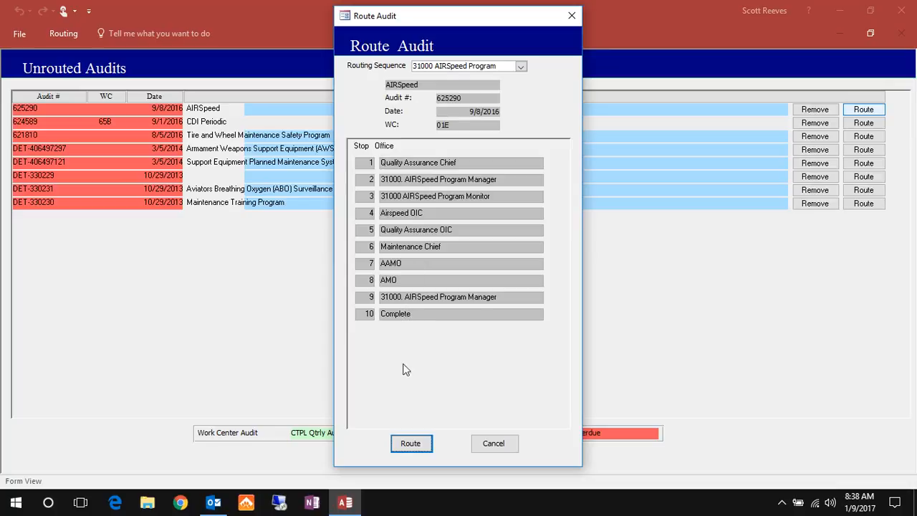
{"action": "left_click", "coordinate": [412, 444]}
{"action": "left_click", "coordinate": [411, 443]}
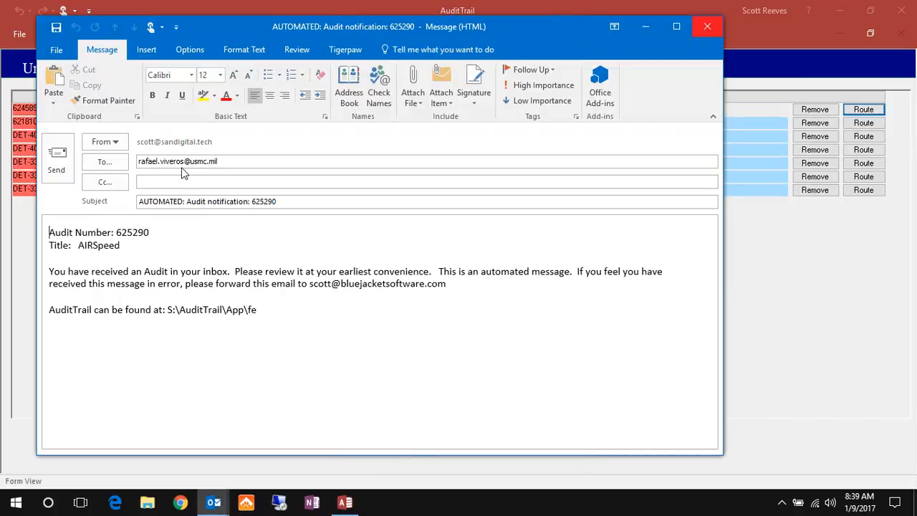
Close the Outlook notification e-mail for audit 625290 and discard it unsaved
{"action": "left_click", "coordinate": [155, 162]}
{"action": "left_click", "coordinate": [707, 29]}
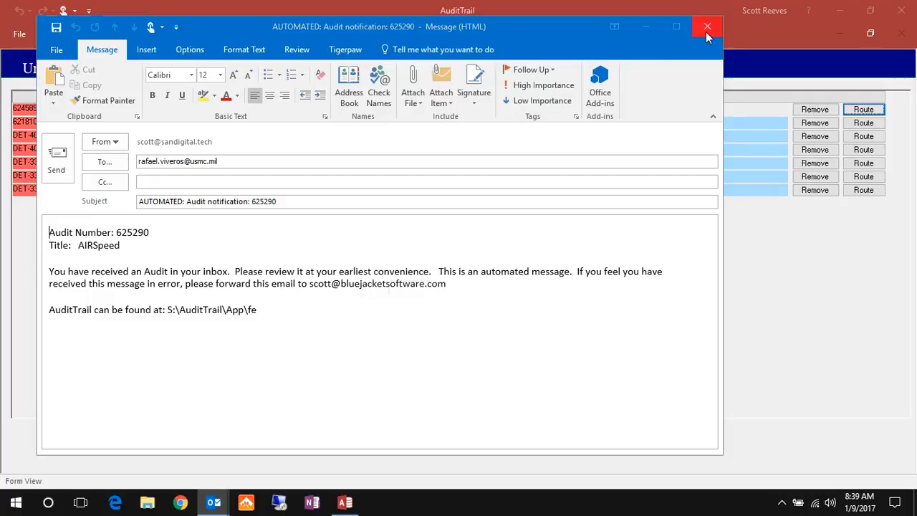
{"action": "left_click", "coordinate": [461, 287]}
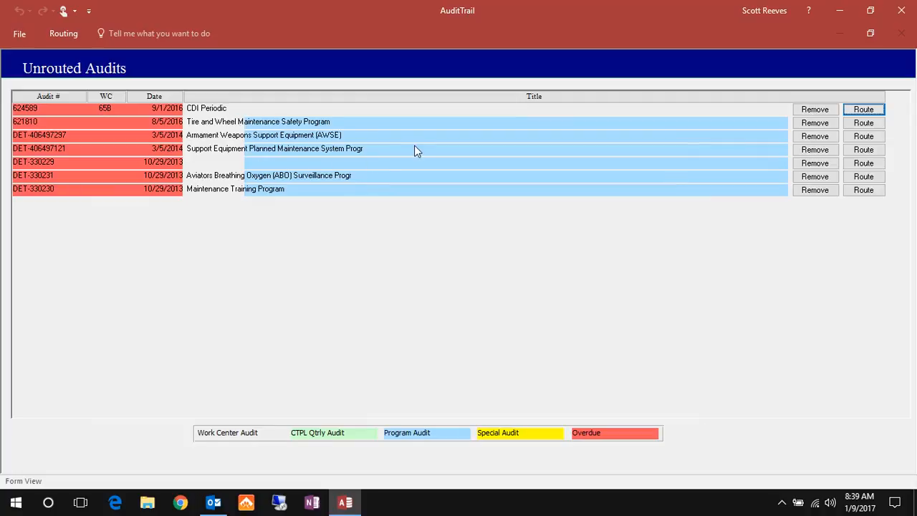
{"action": "left_click", "coordinate": [32, 32]}
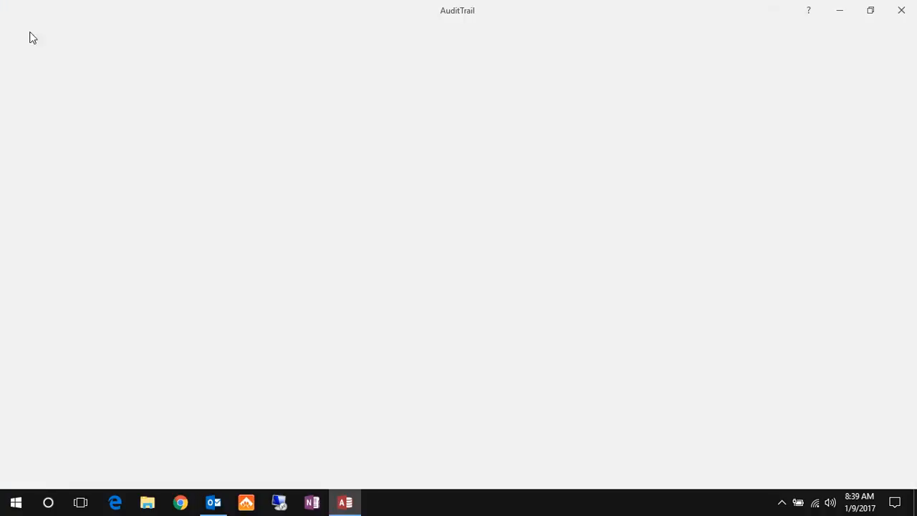
Close the Unrouted Audits form via Routing > Close
{"action": "left_click", "coordinate": [31, 31]}
{"action": "left_click", "coordinate": [63, 34]}
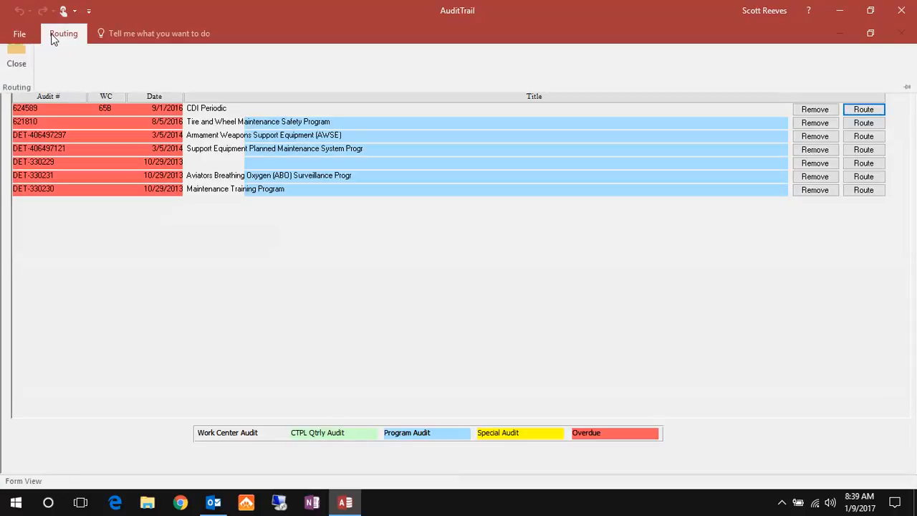
{"action": "left_click", "coordinate": [16, 70]}
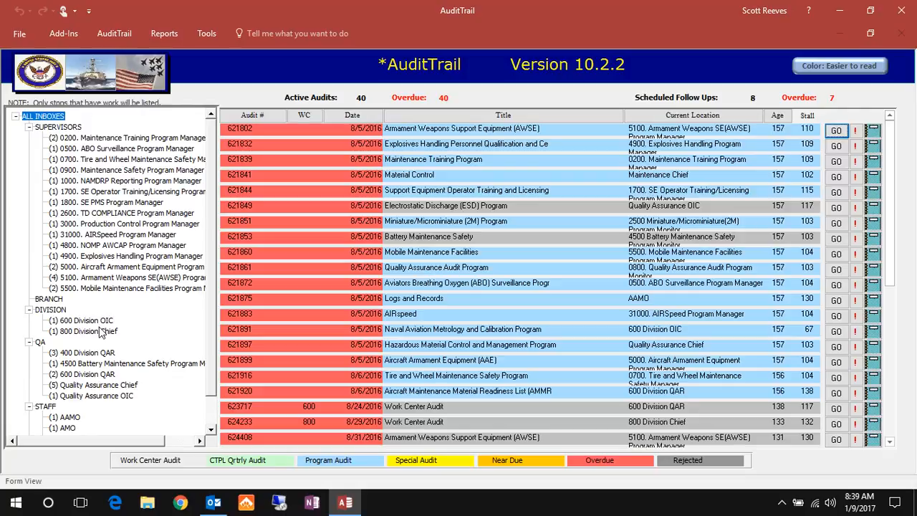
Filter to the Quality Assurance Chief's audits and open AIRSpeed audit 625290 for review
{"action": "left_click", "coordinate": [107, 385]}
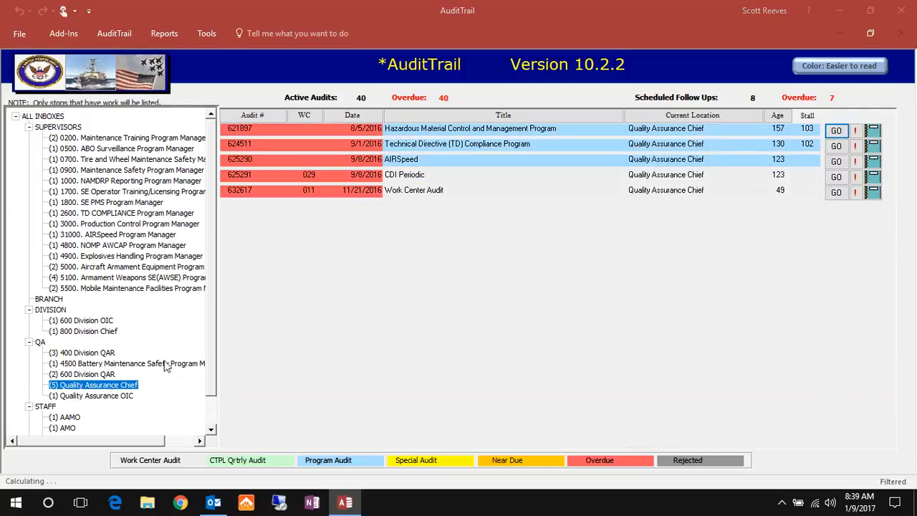
{"action": "left_click", "coordinate": [428, 162]}
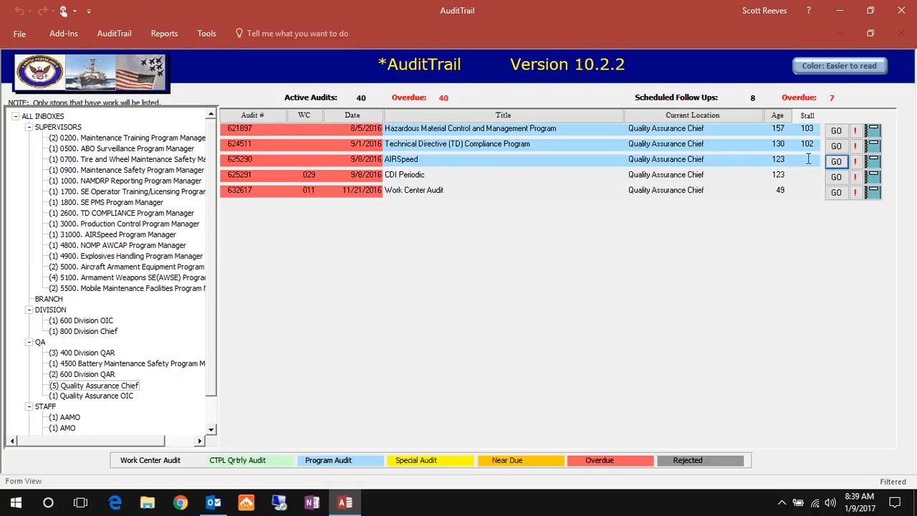
{"action": "left_click", "coordinate": [834, 161]}
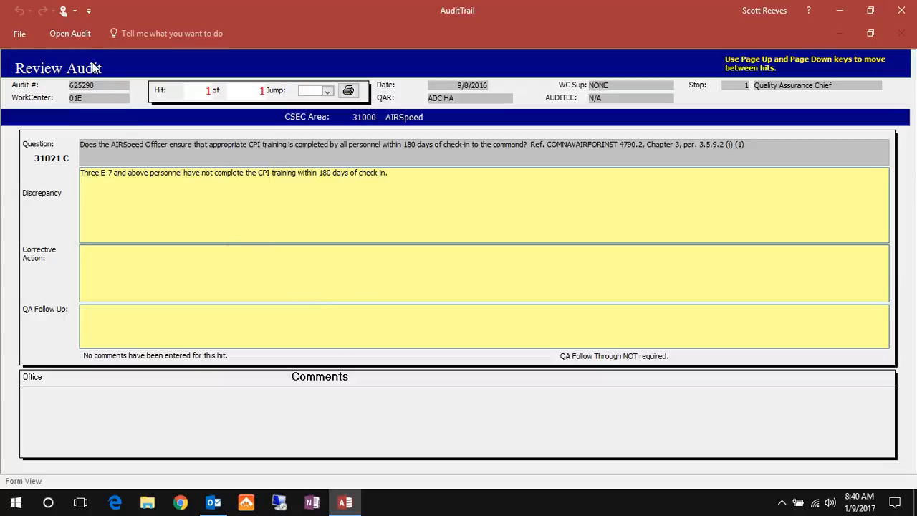
Add a 'Verified' Quality Assurance Chief comment to checklist item 31021 and close the comments
{"action": "left_click", "coordinate": [83, 40]}
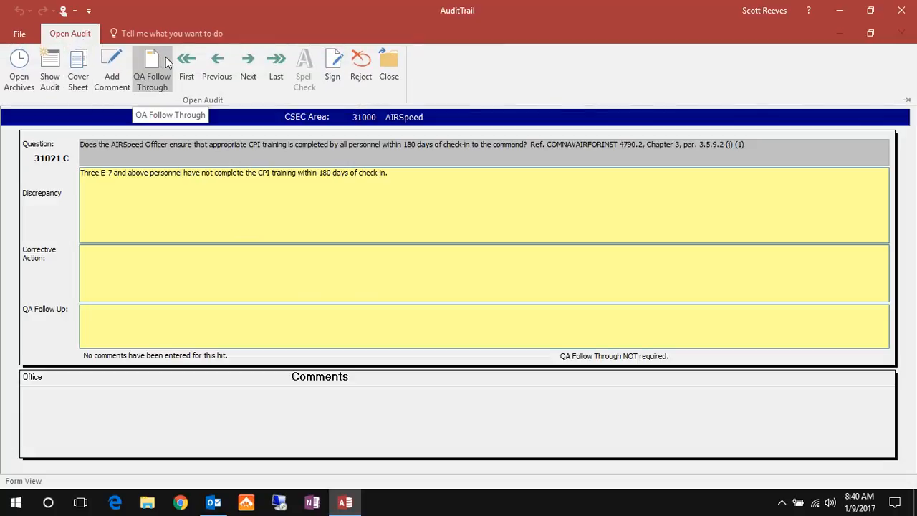
{"action": "left_click", "coordinate": [114, 72]}
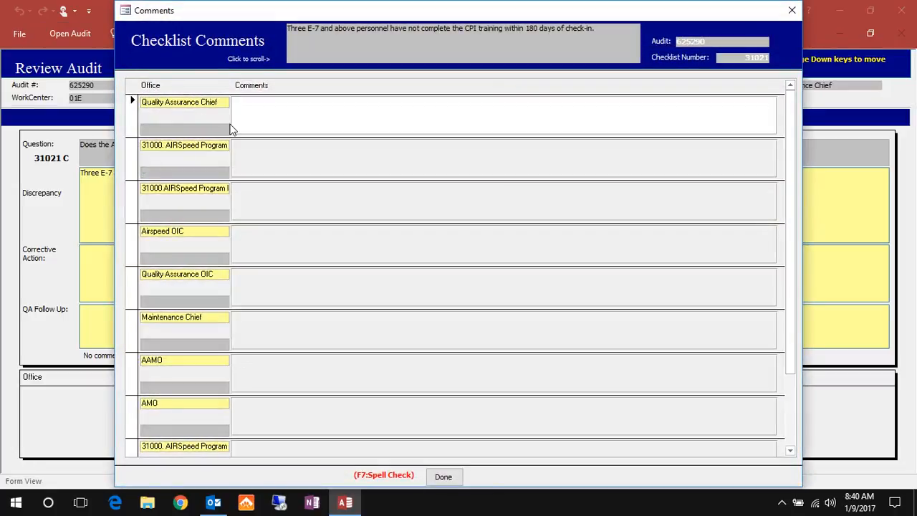
{"action": "type", "text": "Verified"}
{"action": "key", "text": "Tab"}
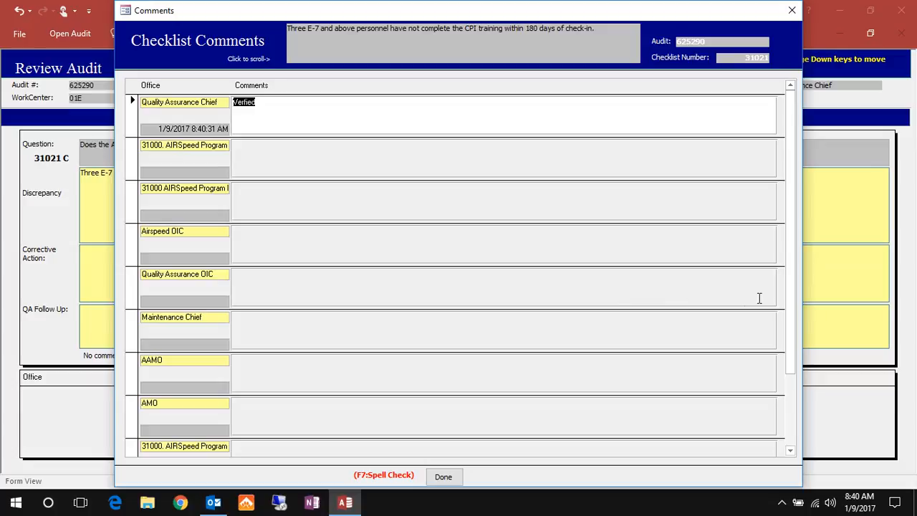
{"action": "scroll", "coordinate": [793, 309], "scroll_direction": "down", "scroll_amount": 3}
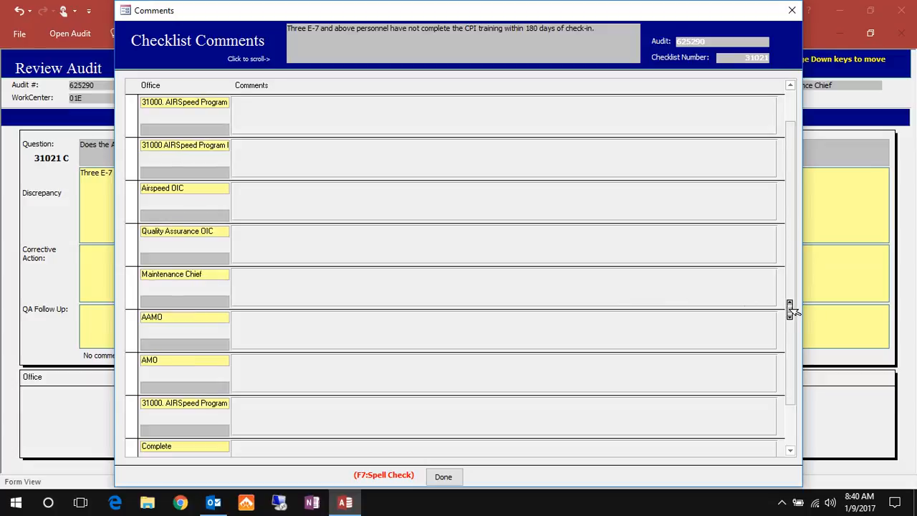
{"action": "scroll", "coordinate": [792, 309], "scroll_direction": "up", "scroll_amount": 3}
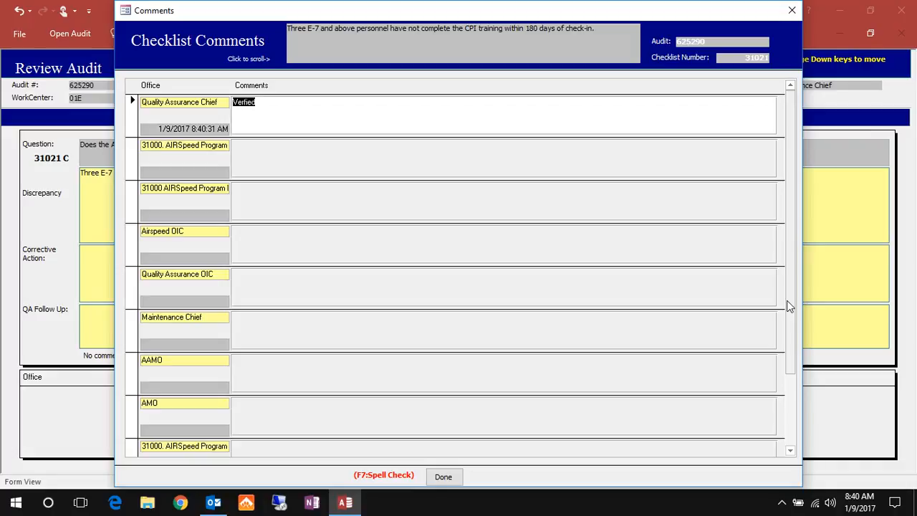
{"action": "scroll", "coordinate": [787, 300], "scroll_direction": "down", "scroll_amount": 10}
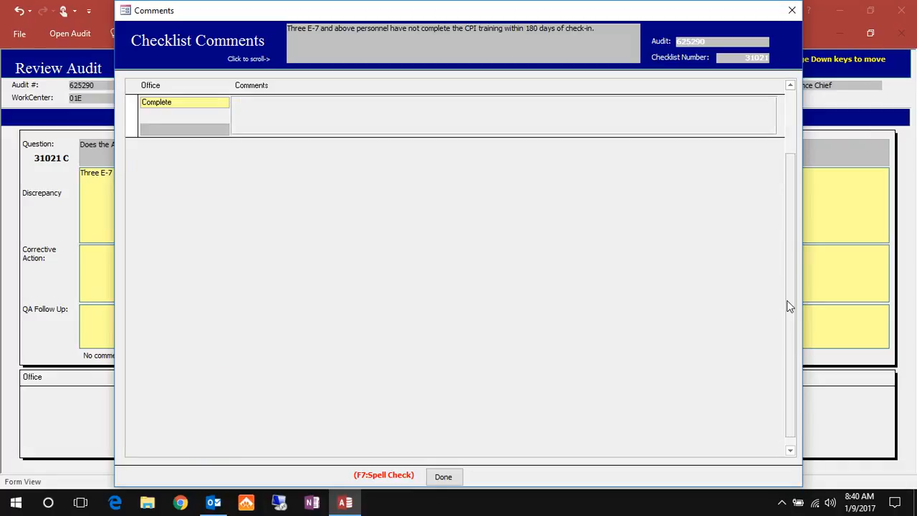
{"action": "left_click", "coordinate": [444, 477]}
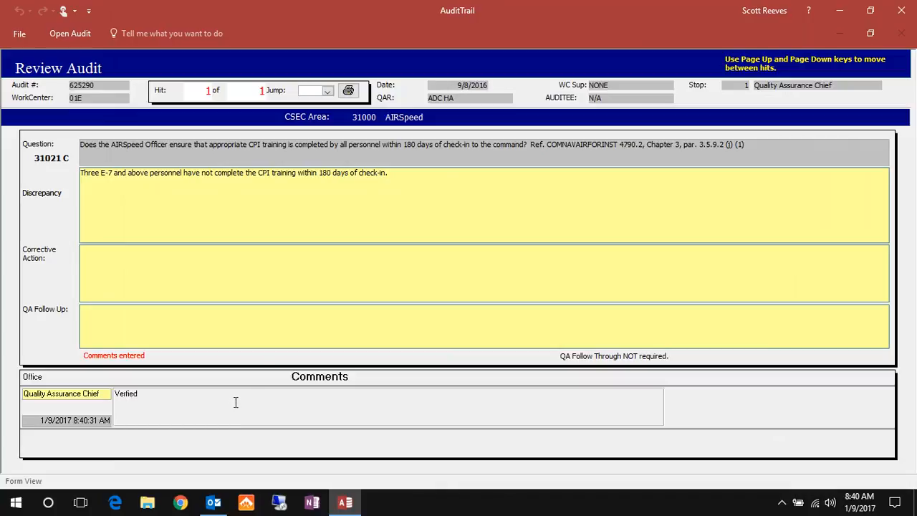
Bring up the Sign Off window for audit 625290 from the Open Audit ribbon
{"action": "left_click", "coordinate": [61, 33]}
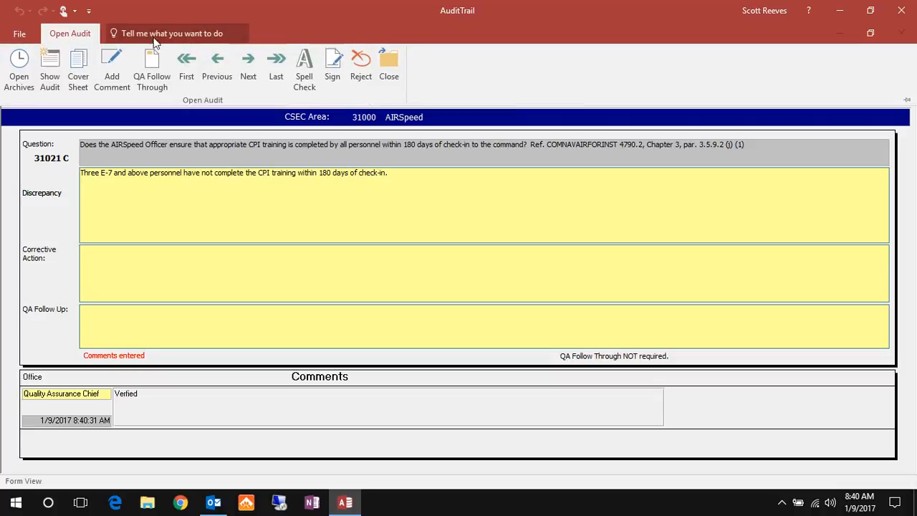
{"action": "left_click", "coordinate": [331, 64]}
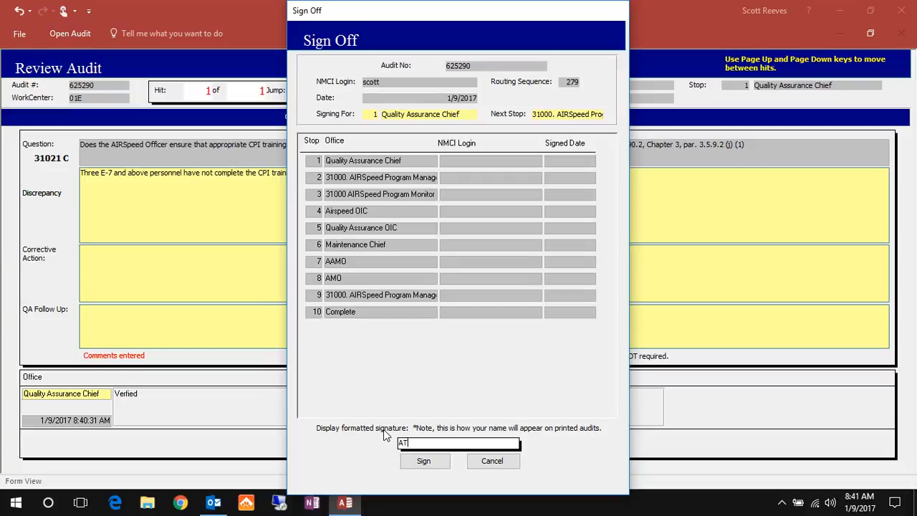
Enter the formatted display signature, submit it, and dismiss the invalid display name error
{"action": "type", "text": "1(AW)Ret Scott Reeves"}
{"action": "left_click_drag", "start_coordinate": [486, 442], "coordinate": [460, 443]}
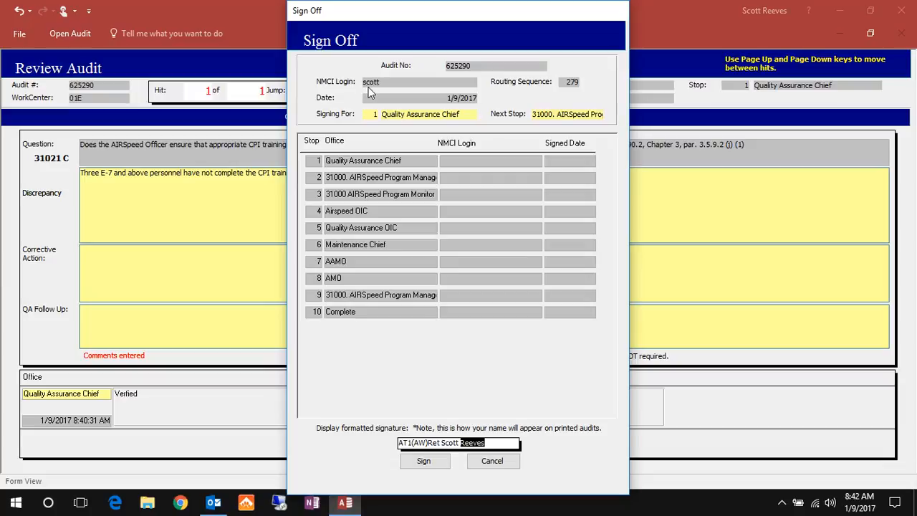
{"action": "left_click", "coordinate": [424, 461]}
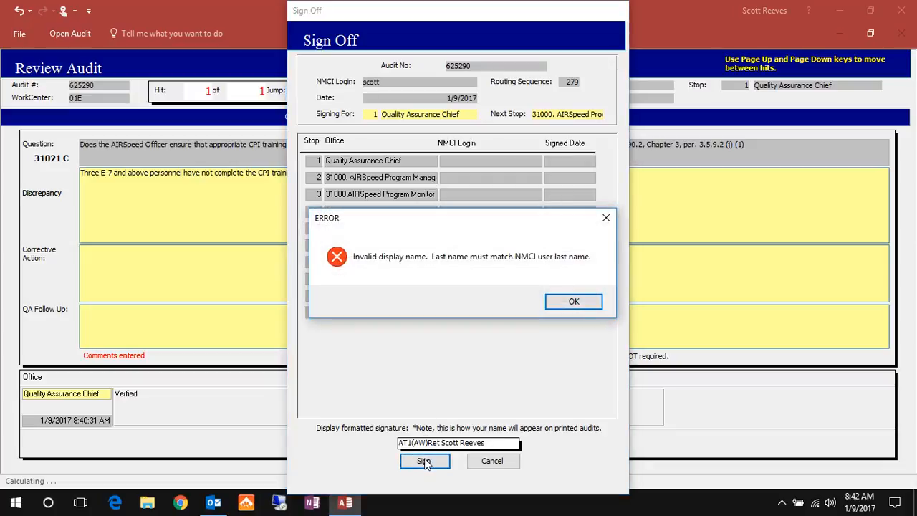
{"action": "left_click", "coordinate": [573, 302]}
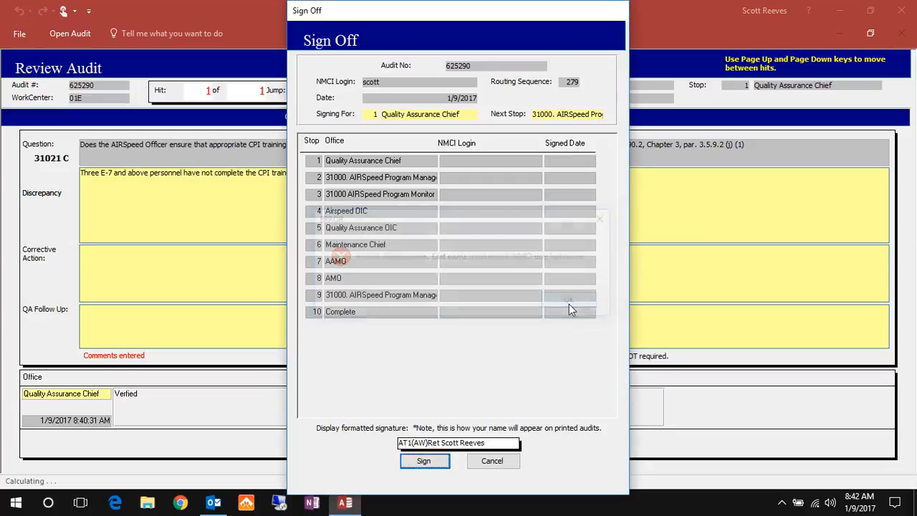
Append the user's login name to the signature and sign off the audit again
{"action": "left_click", "coordinate": [492, 442]}
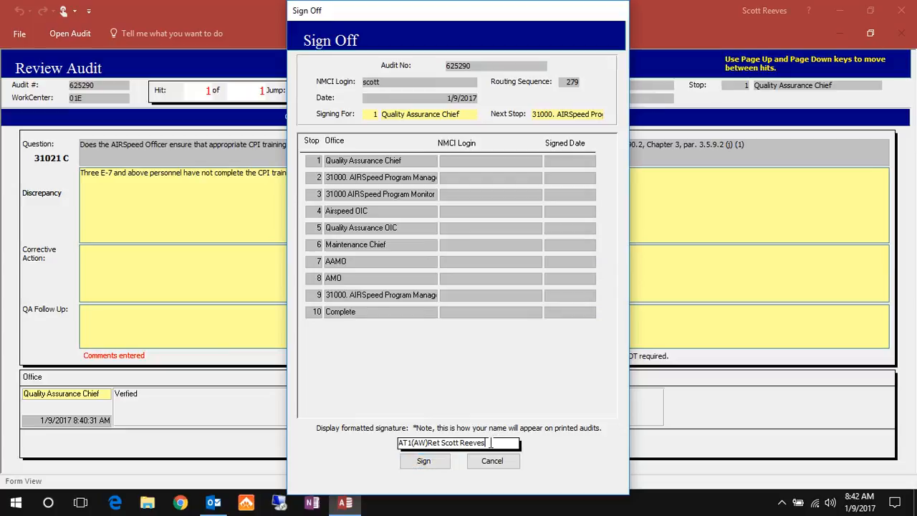
{"action": "type", "text": "scott"}
{"action": "left_click", "coordinate": [424, 461]}
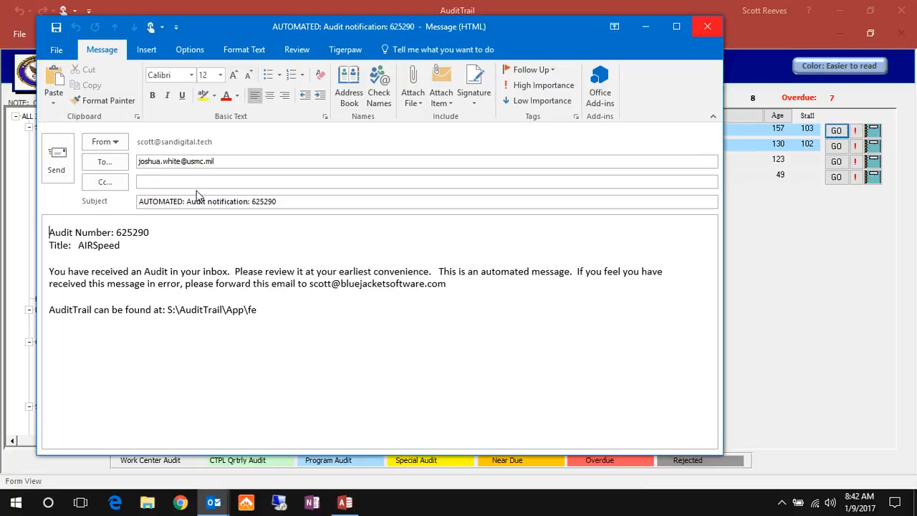
Close the Outlook notification draft for audit 625290 without saving it
{"action": "left_click", "coordinate": [703, 33]}
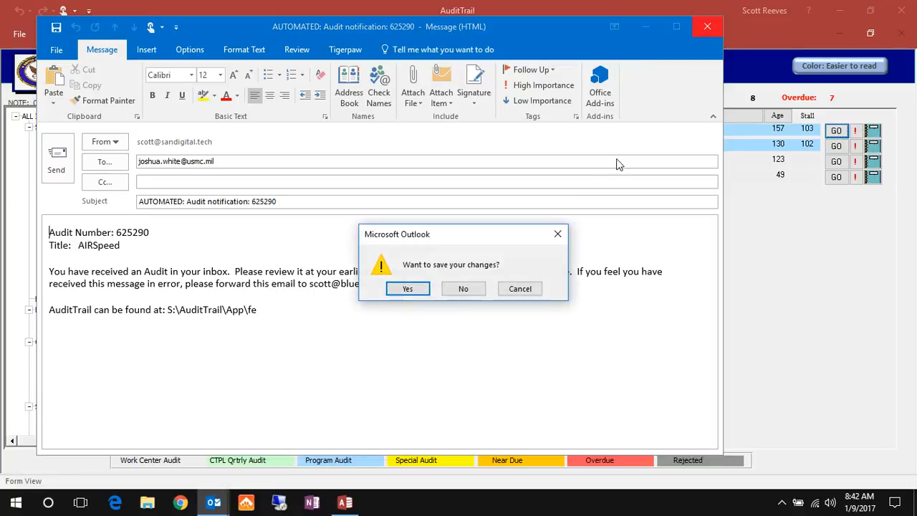
{"action": "left_click", "coordinate": [467, 288]}
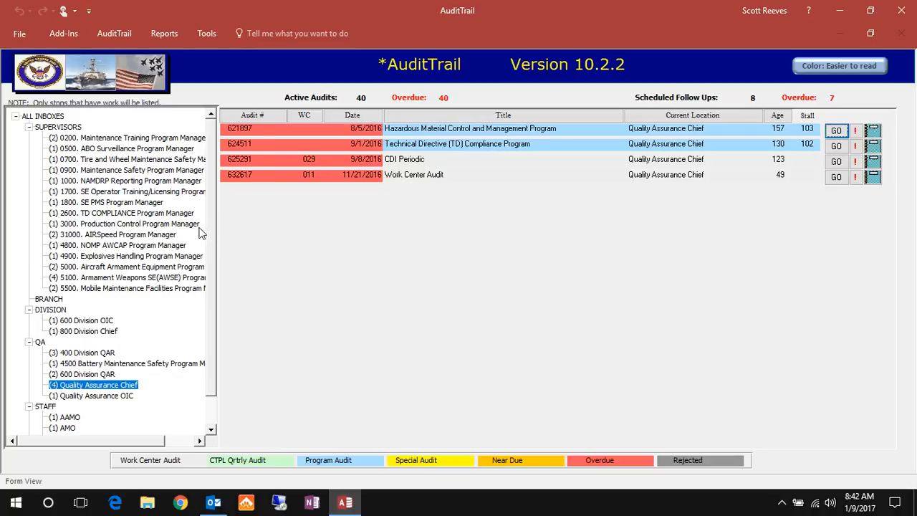
Open audit 625290 from the 31000. AIRSpeed Program Manager inbox
{"action": "left_click", "coordinate": [157, 237]}
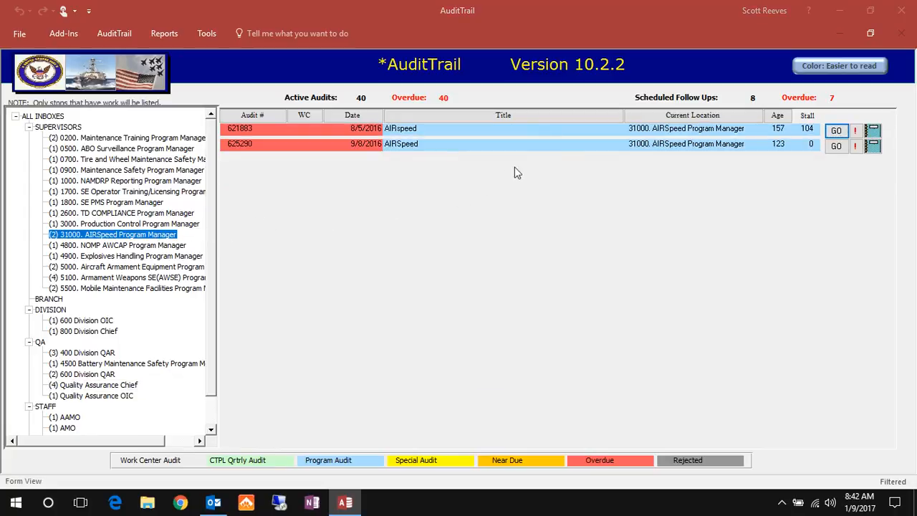
{"action": "left_click", "coordinate": [836, 147]}
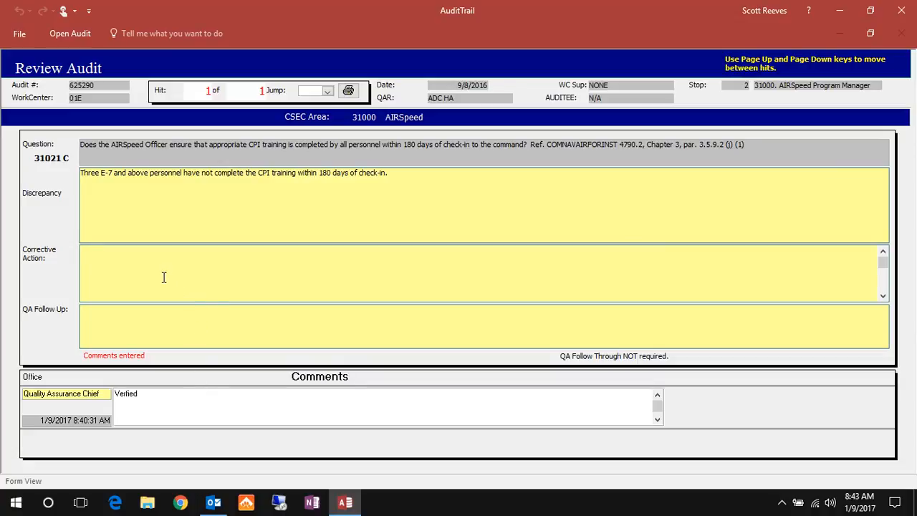
Enter 'Corrected descrepancies' as the corrective action for question 31021 C, then begin signing off
{"action": "type", "text": "Corrected descrepancies"}
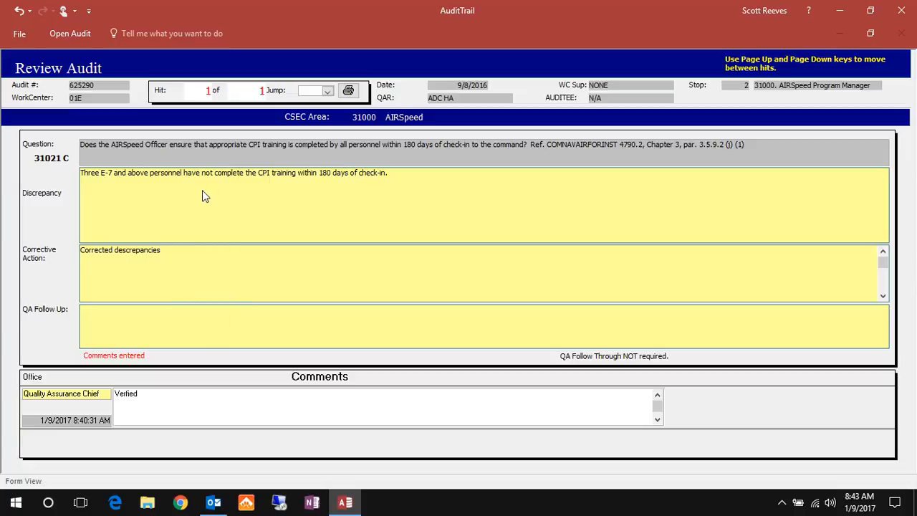
{"action": "left_click", "coordinate": [65, 32]}
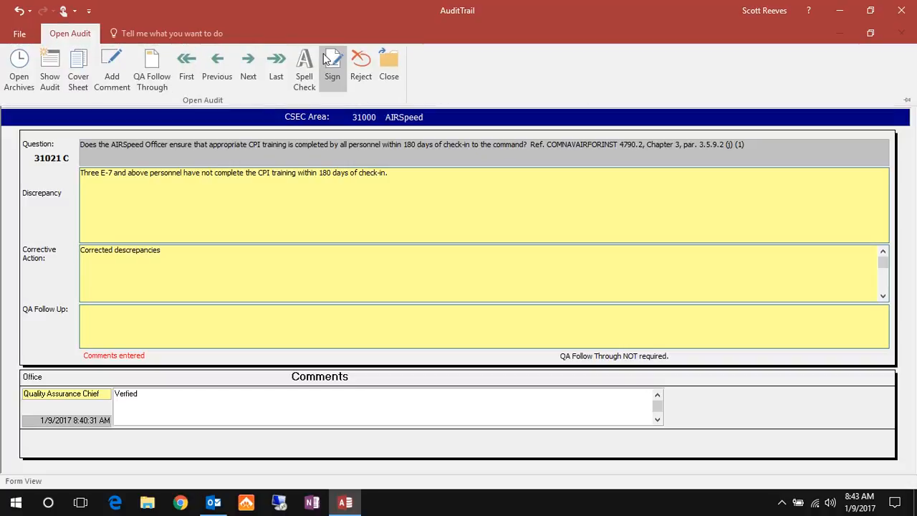
{"action": "left_click", "coordinate": [334, 59]}
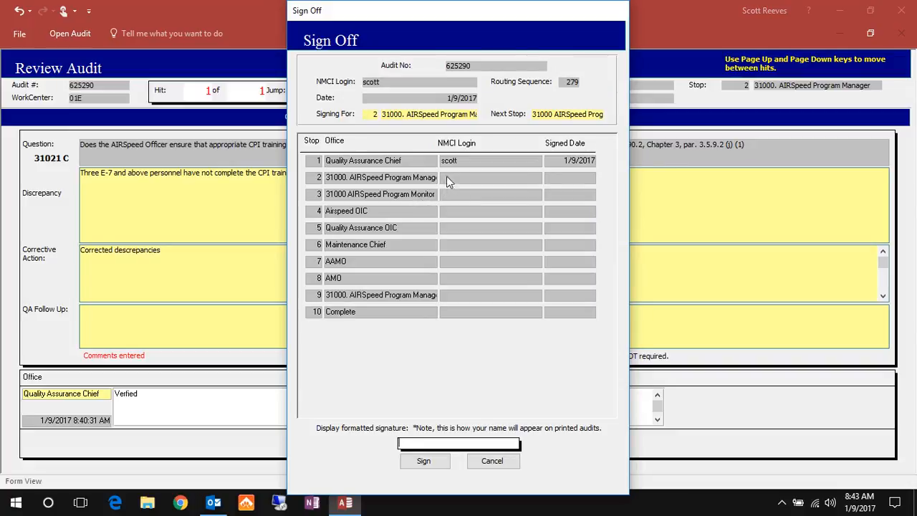
Enter the user's login-name signature and sign off audit 625290 at stop 2
{"action": "type", "text": "scott"}
{"action": "left_click", "coordinate": [422, 459]}
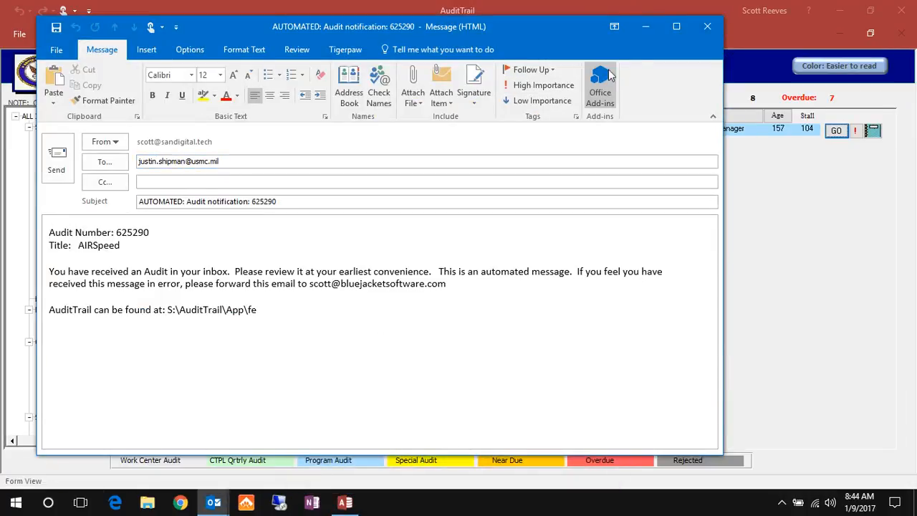
Close the Outlook notification for audit 625290, choosing not to save changes
{"action": "left_click", "coordinate": [707, 27]}
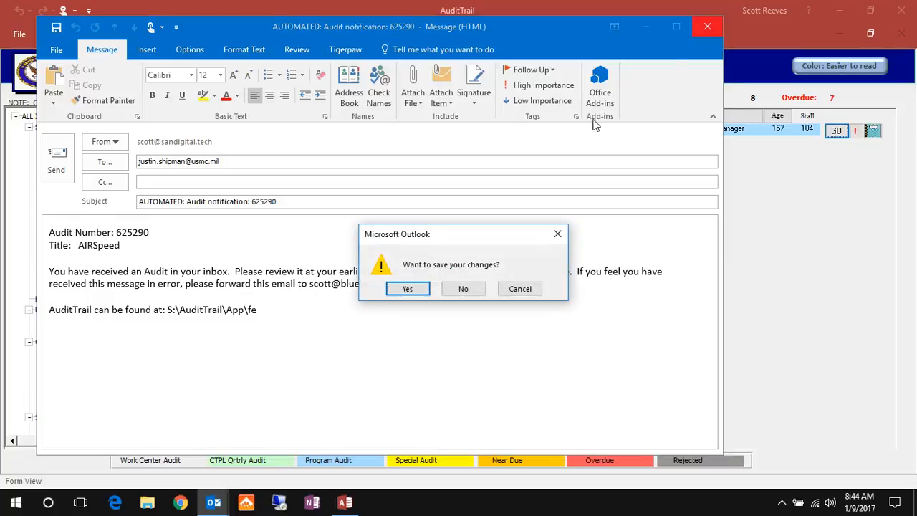
{"action": "left_click", "coordinate": [459, 289]}
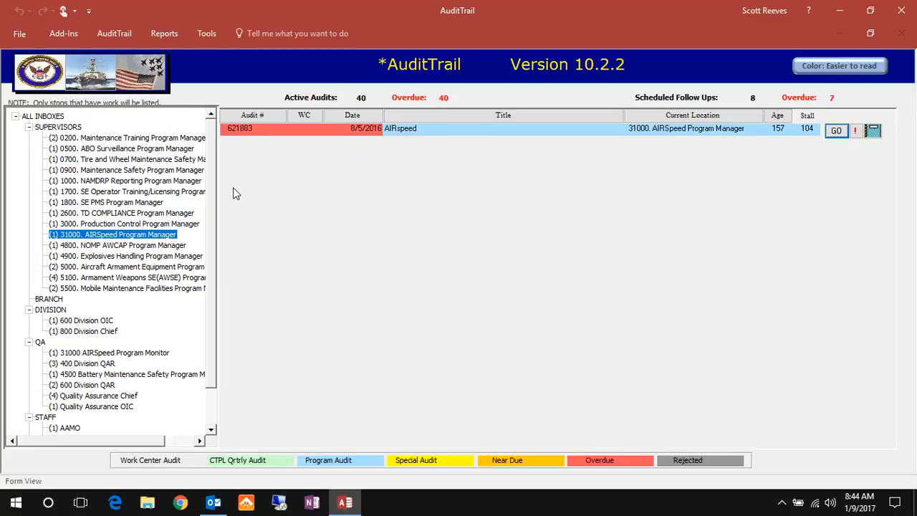
Open audit 625290 from the 31000 AIRSpeed Program Monitor inbox and show its Open Audit commands
{"action": "left_click", "coordinate": [156, 354]}
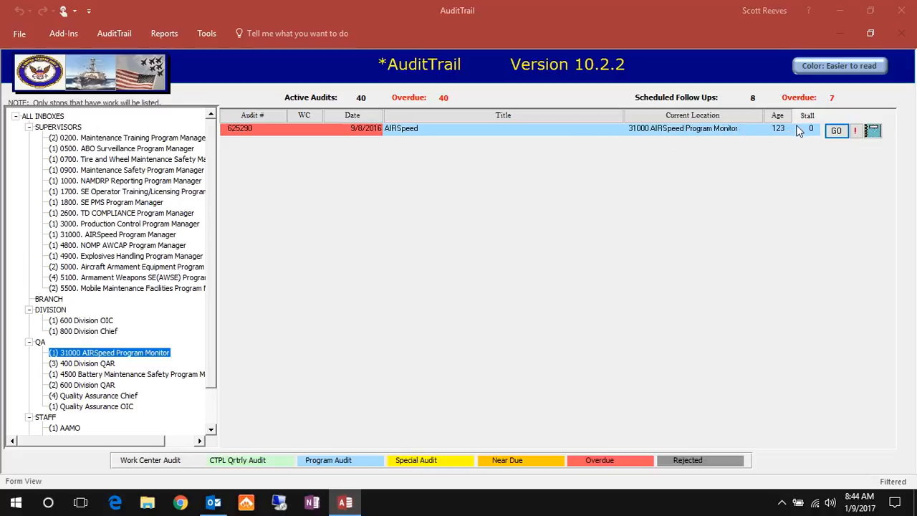
{"action": "left_click", "coordinate": [835, 132]}
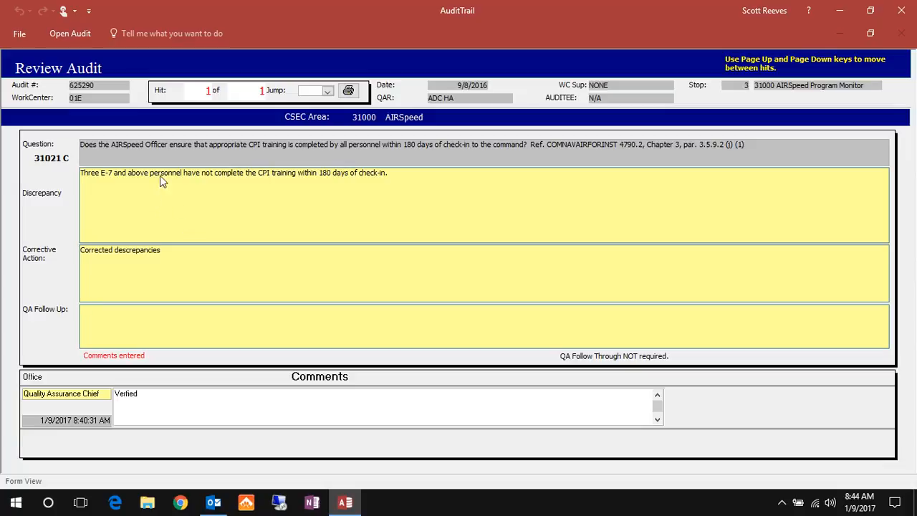
{"action": "left_click", "coordinate": [73, 36]}
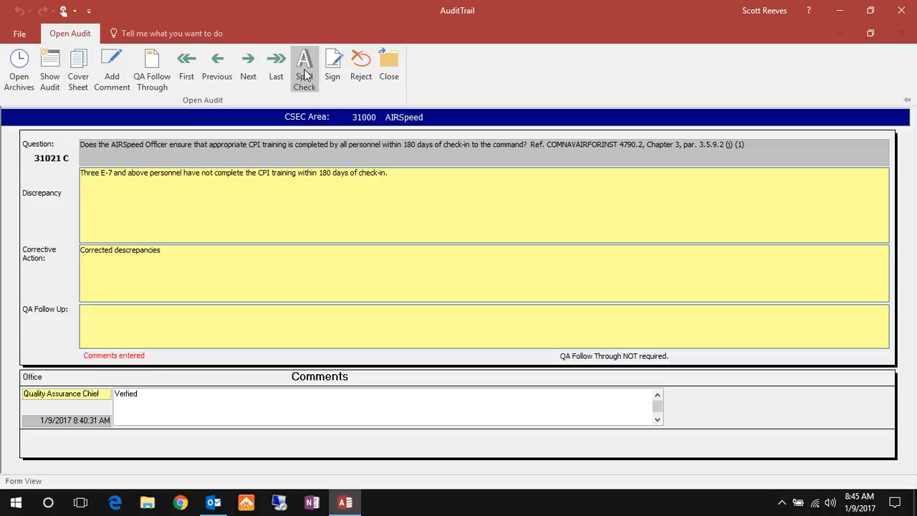
Reject audit 625290 to 31000. AIRSpeed Program Manager, reason 'Insufficient Corrective Action'
{"action": "left_click", "coordinate": [354, 67]}
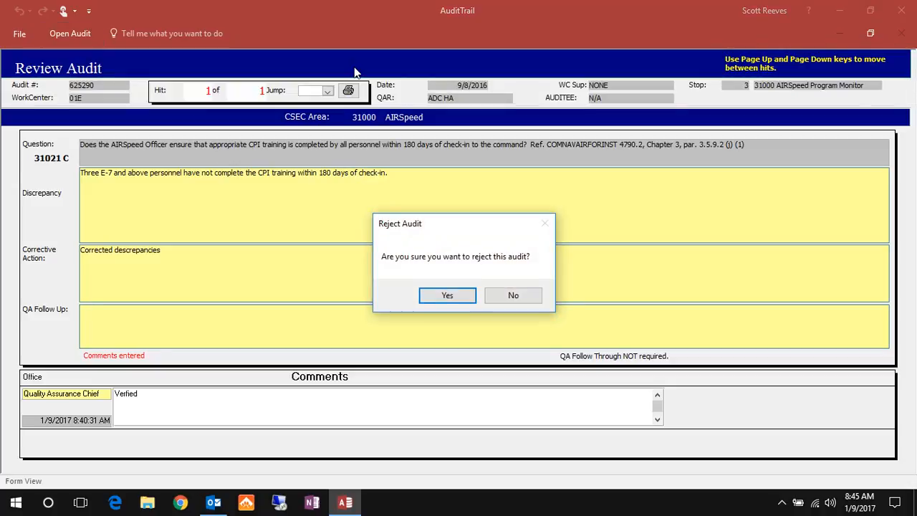
{"action": "left_click", "coordinate": [447, 296]}
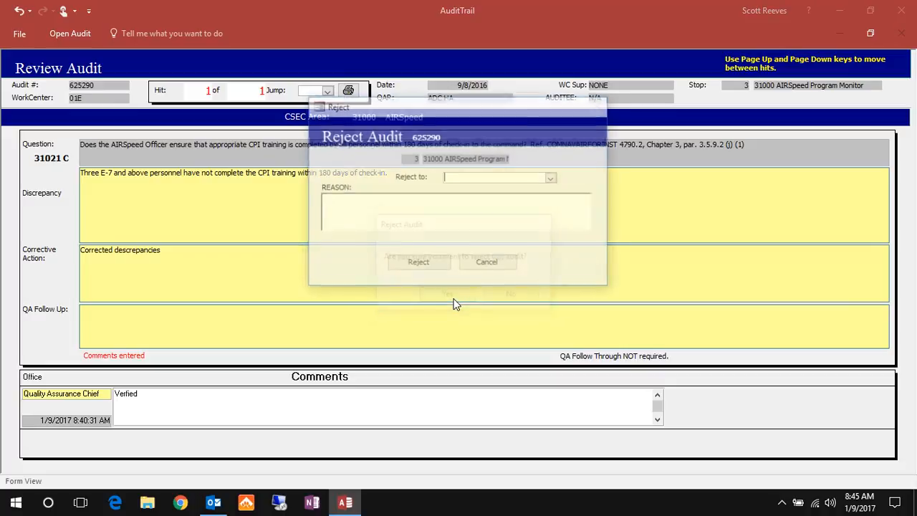
{"action": "left_click", "coordinate": [552, 179]}
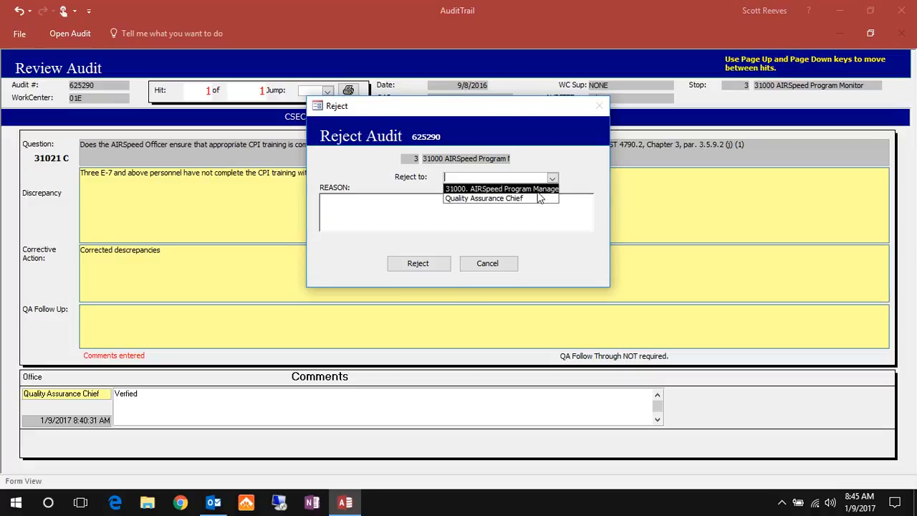
{"action": "left_click", "coordinate": [537, 191]}
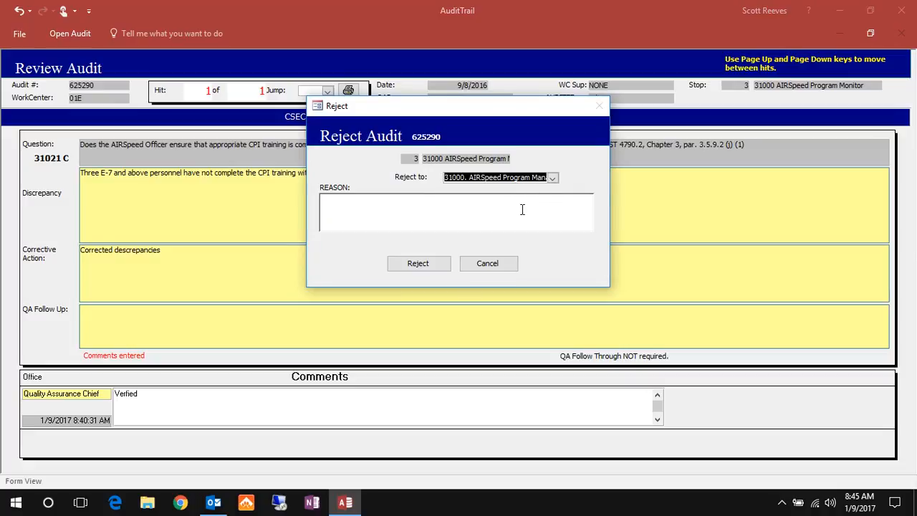
{"action": "left_click", "coordinate": [522, 209]}
{"action": "type", "text": "Insuf"}
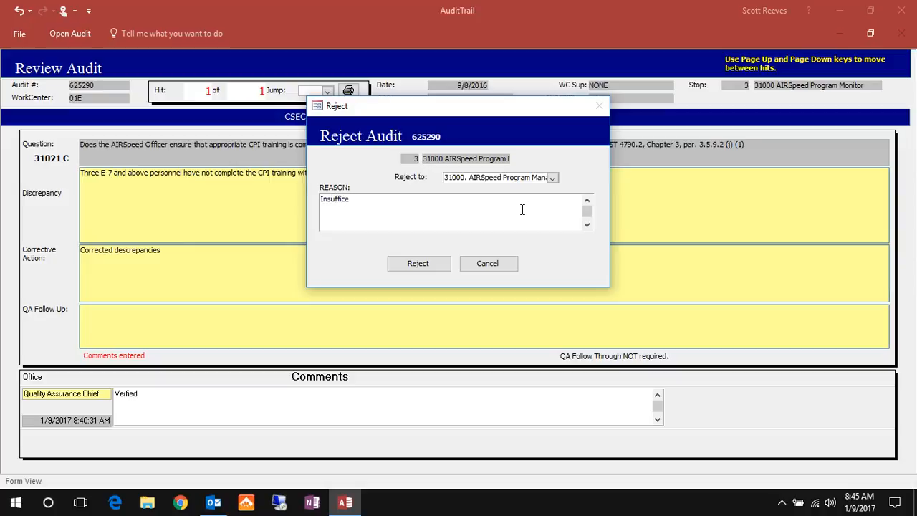
{"action": "type", "text": "ficient Corrective Action"}
{"action": "left_click", "coordinate": [439, 263]}
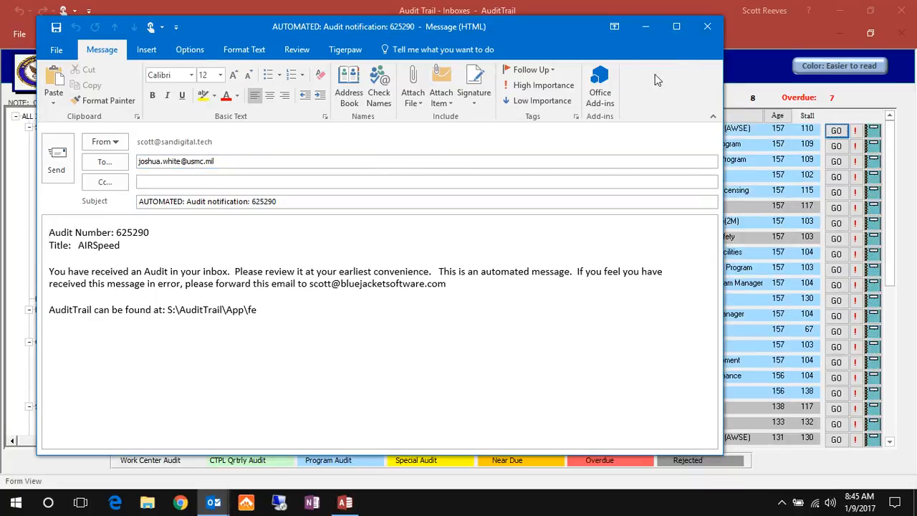
Close the Outlook notification for rejected audit 625290 without saving it
{"action": "left_click", "coordinate": [707, 28]}
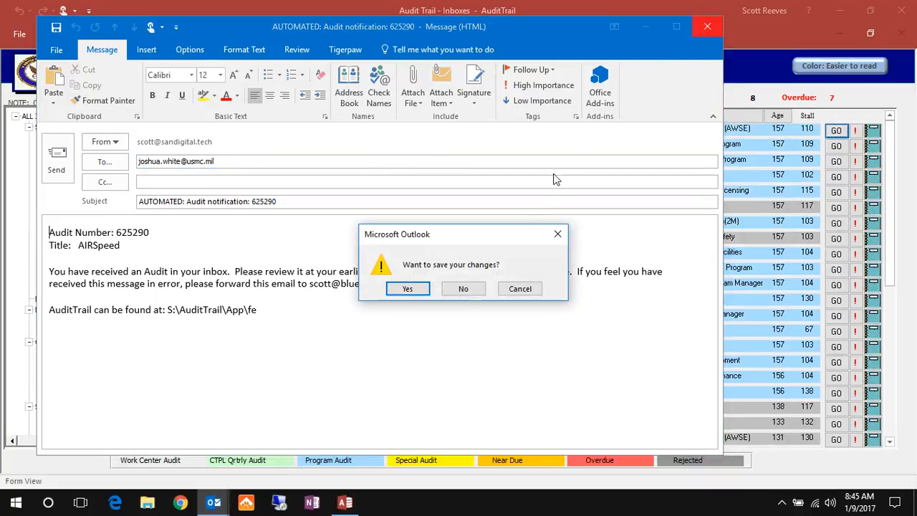
{"action": "left_click", "coordinate": [460, 294]}
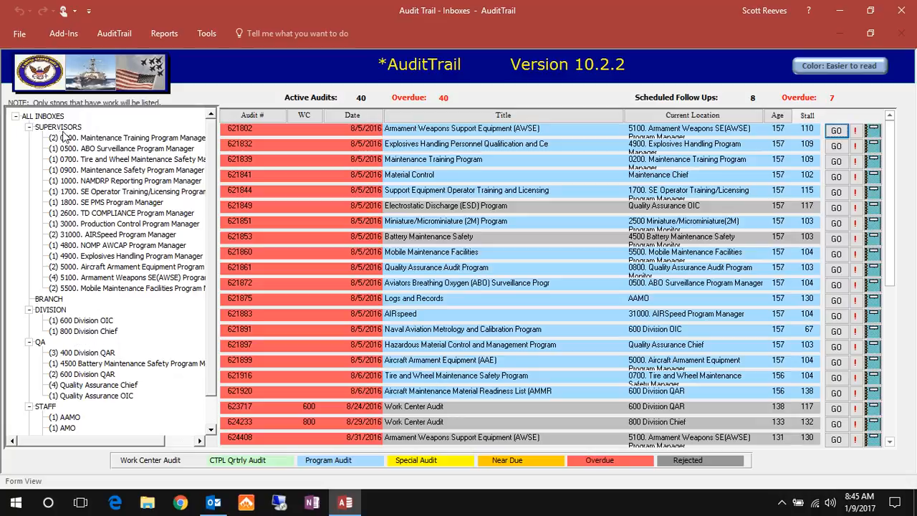
Append 'More info here.' to audit 625290's corrective action from the Program Manager inbox, then begin sign-off
{"action": "left_click", "coordinate": [112, 236]}
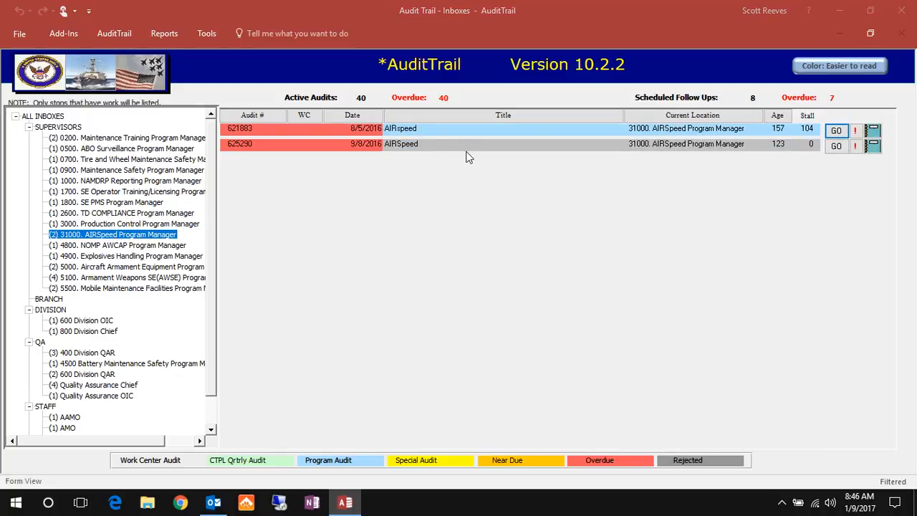
{"action": "left_click", "coordinate": [834, 147]}
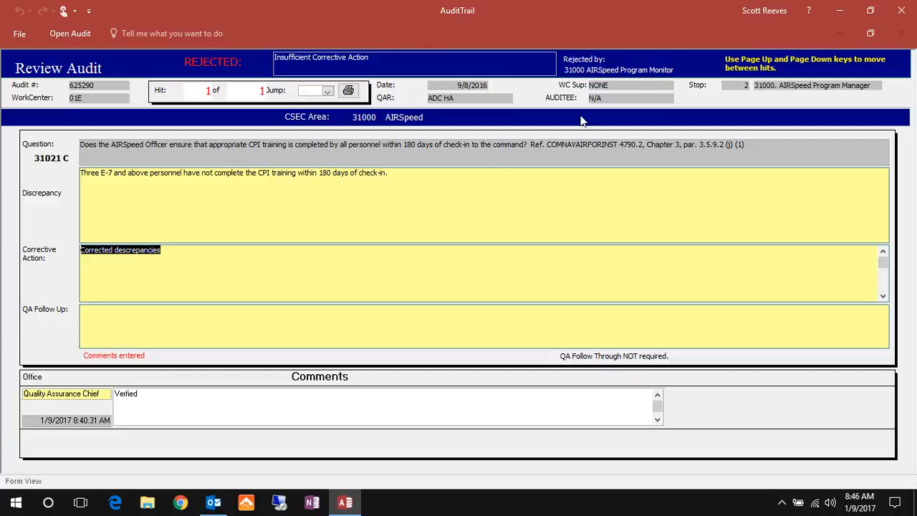
{"action": "left_click", "coordinate": [242, 256]}
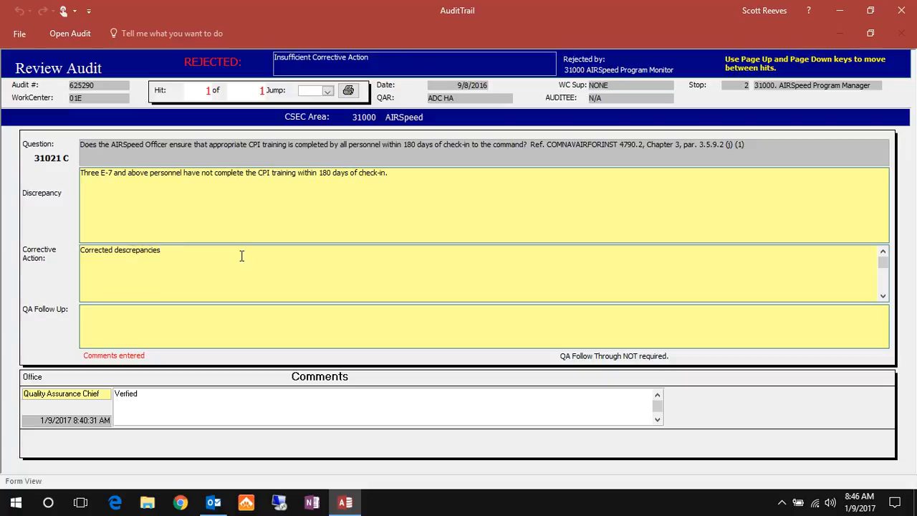
{"action": "type", "text": ".  More info here."}
{"action": "left_click", "coordinate": [69, 28]}
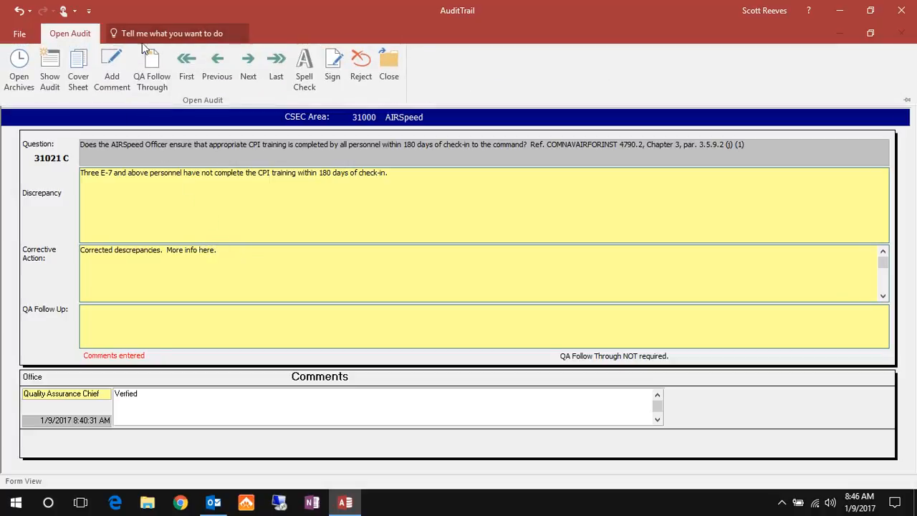
{"action": "left_click", "coordinate": [331, 69]}
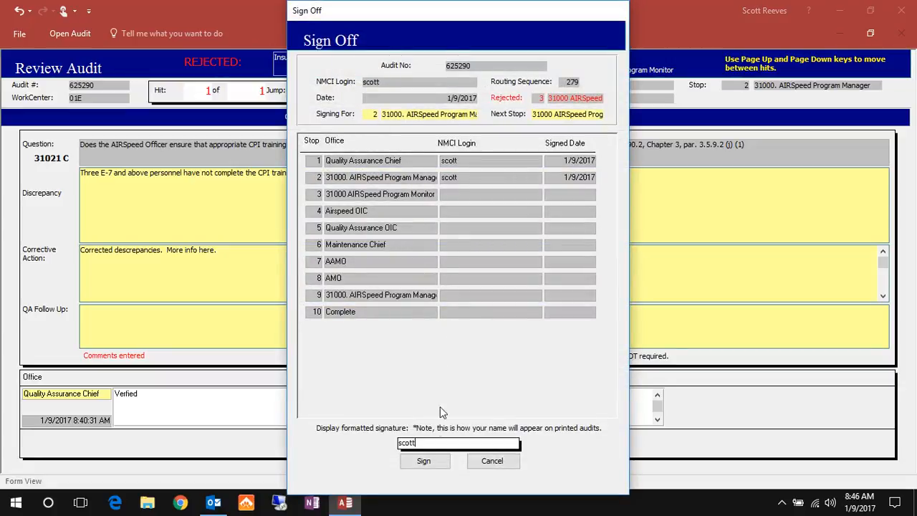
Sign audit 625290, discard the Outlook notification, and reopen it from the Program Monitor inbox
{"action": "left_click", "coordinate": [424, 460]}
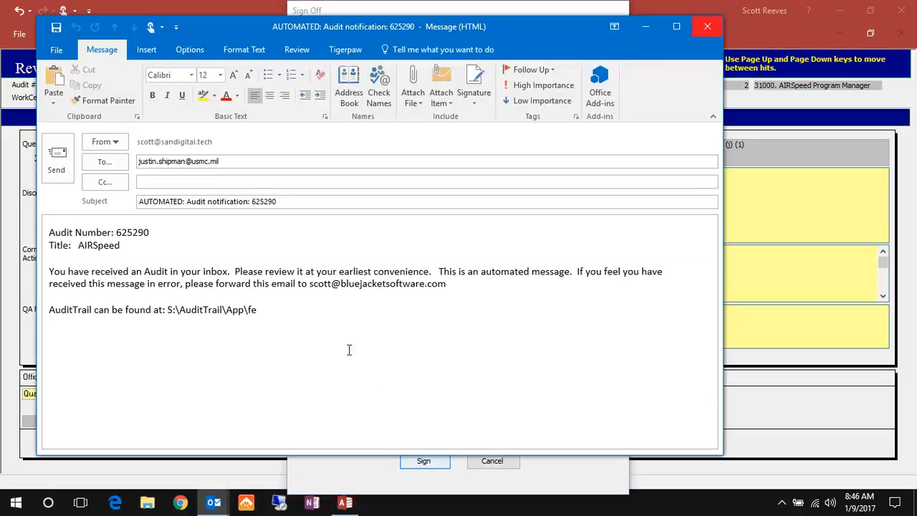
{"action": "left_click", "coordinate": [706, 27]}
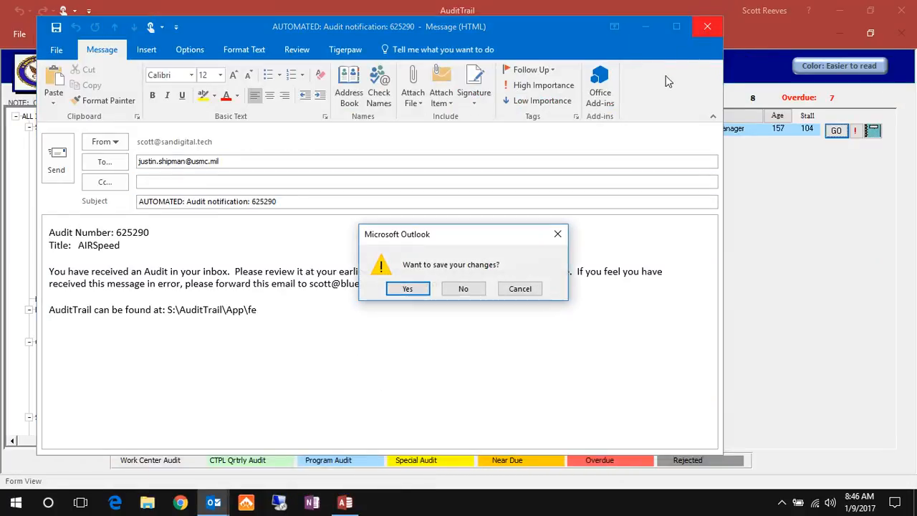
{"action": "left_click", "coordinate": [463, 288]}
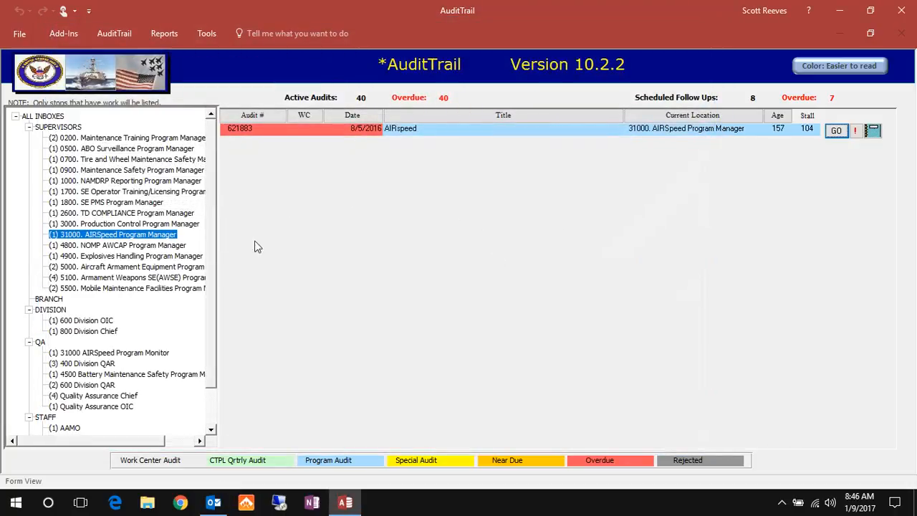
{"action": "left_click", "coordinate": [111, 353]}
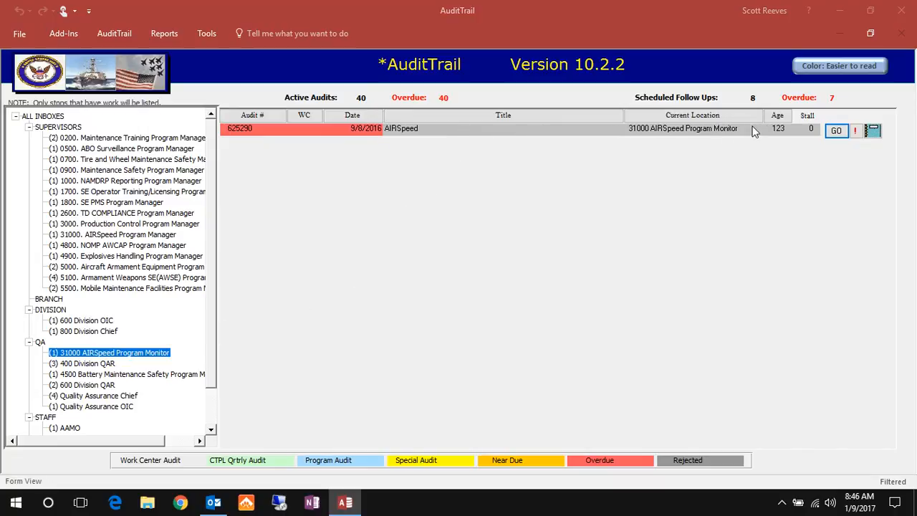
{"action": "left_click", "coordinate": [837, 132]}
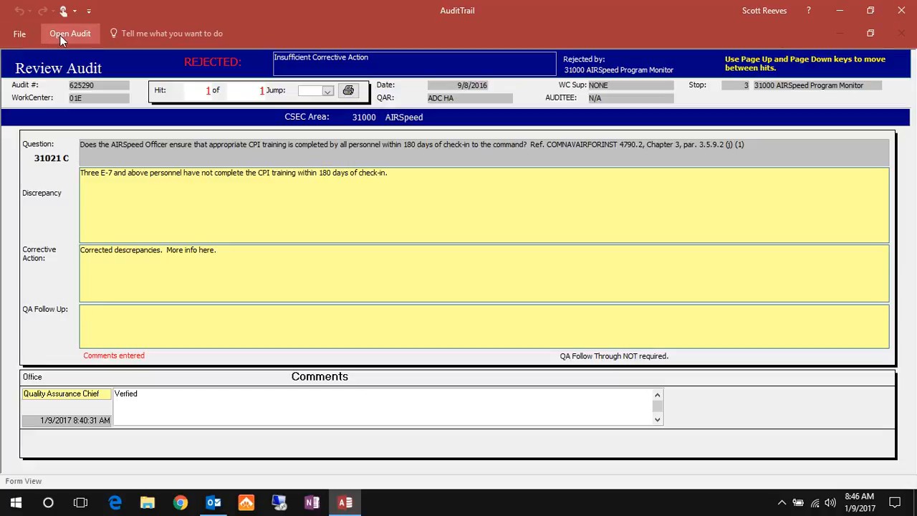
Add the Program Monitor checklist comment 'Comment block here' to question 31021 C
{"action": "left_click", "coordinate": [82, 39]}
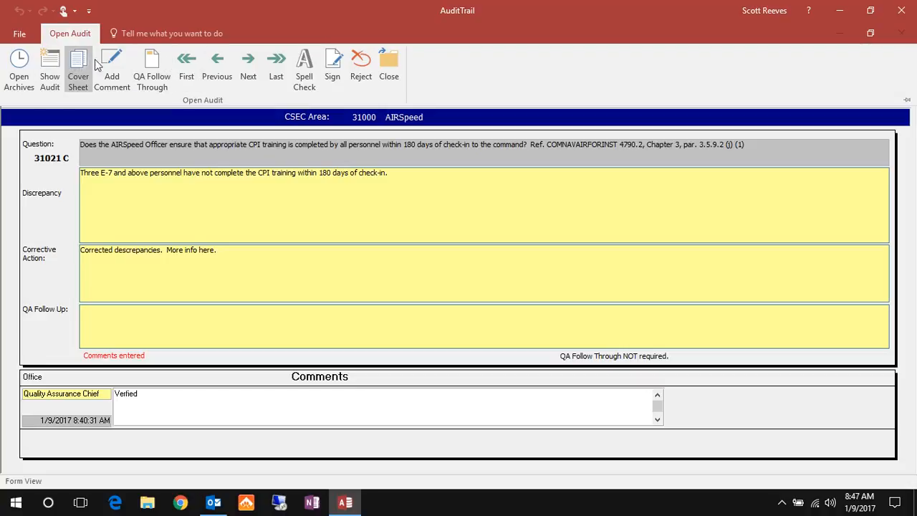
{"action": "left_click", "coordinate": [113, 65]}
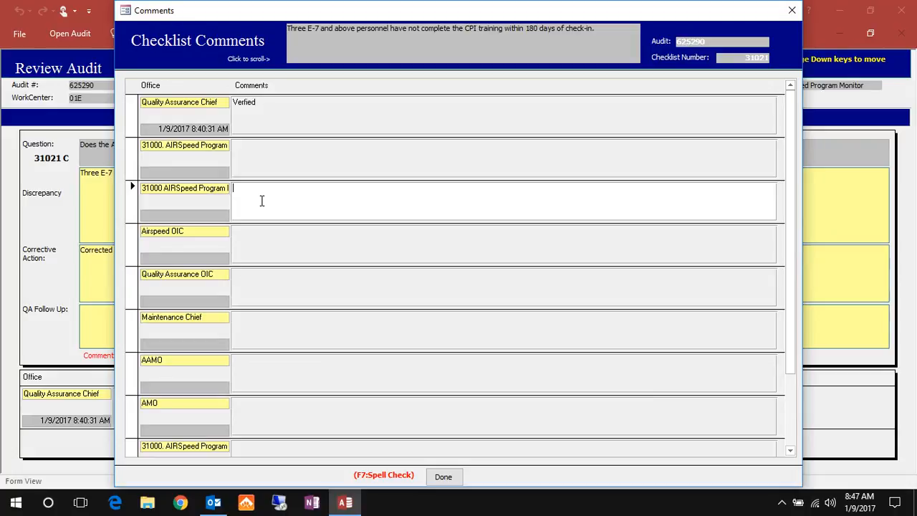
{"action": "type", "text": "Comment"}
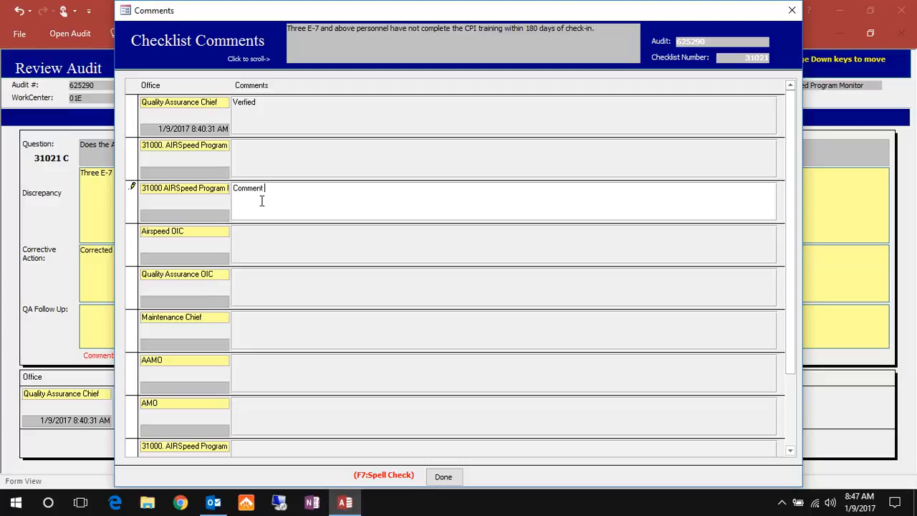
{"action": "type", "text": " block here"}
{"action": "left_click", "coordinate": [444, 476]}
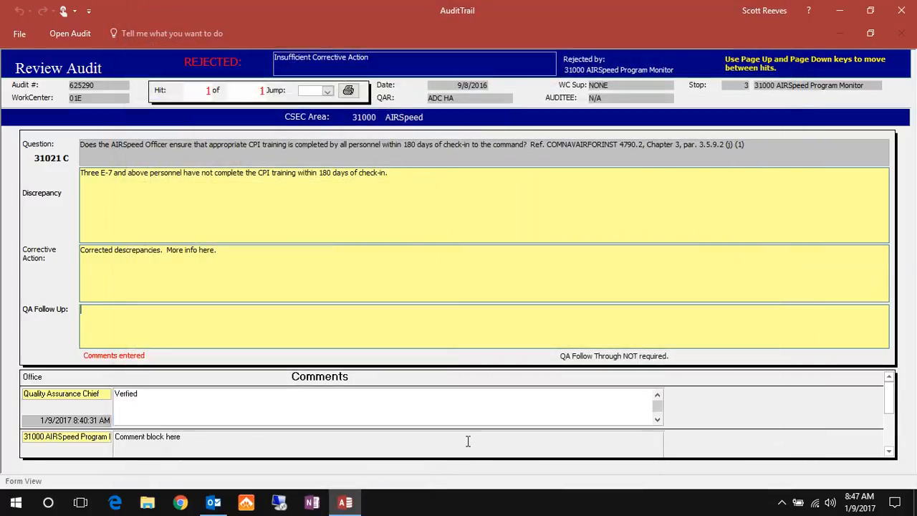
{"action": "left_click", "coordinate": [888, 451]}
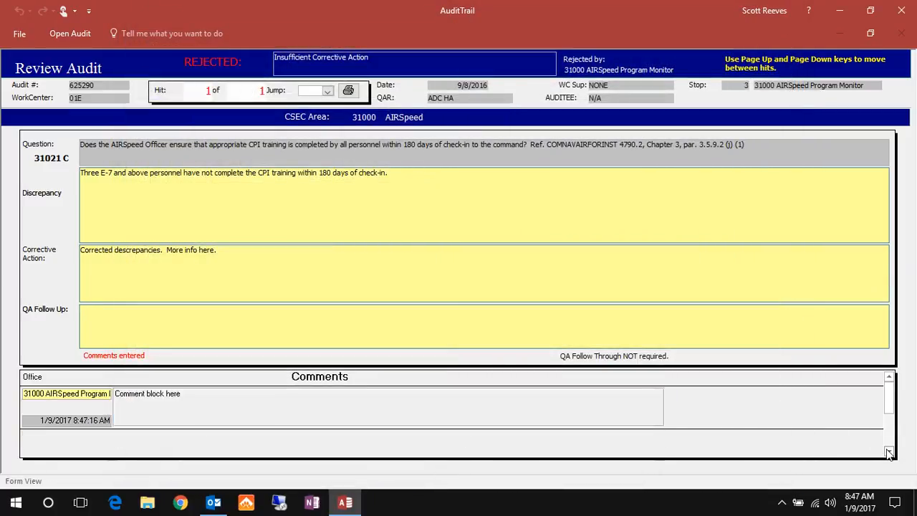
{"action": "left_click", "coordinate": [889, 380]}
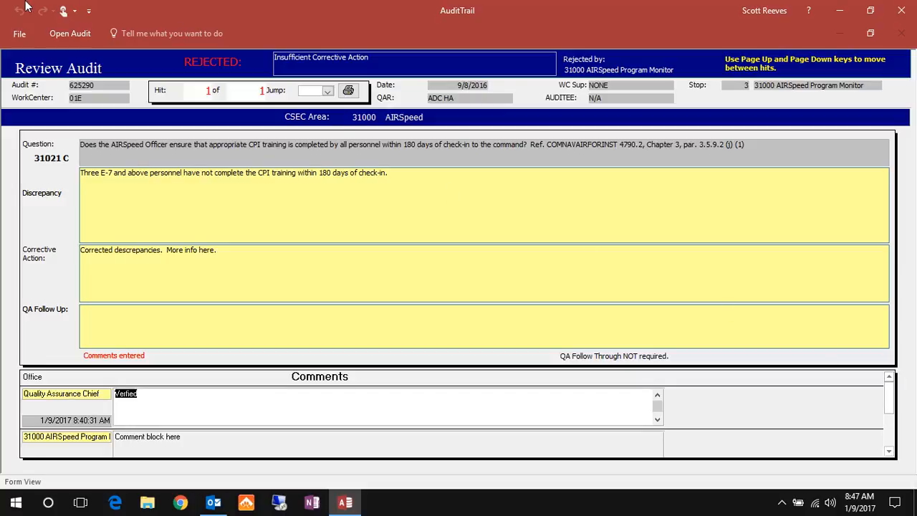
{"action": "left_click", "coordinate": [56, 25]}
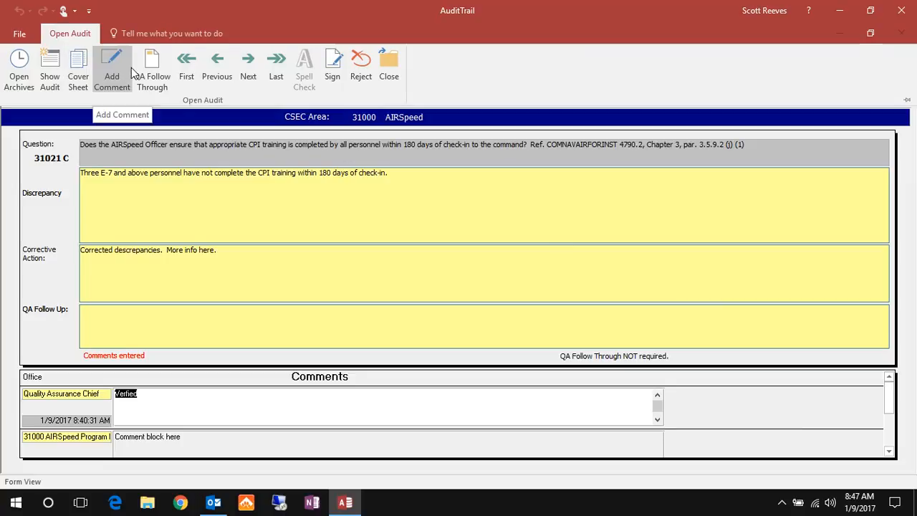
Enter 'Cover sheet comment' as the Program Monitor's coversheet comment on audit 625290
{"action": "left_click", "coordinate": [87, 68]}
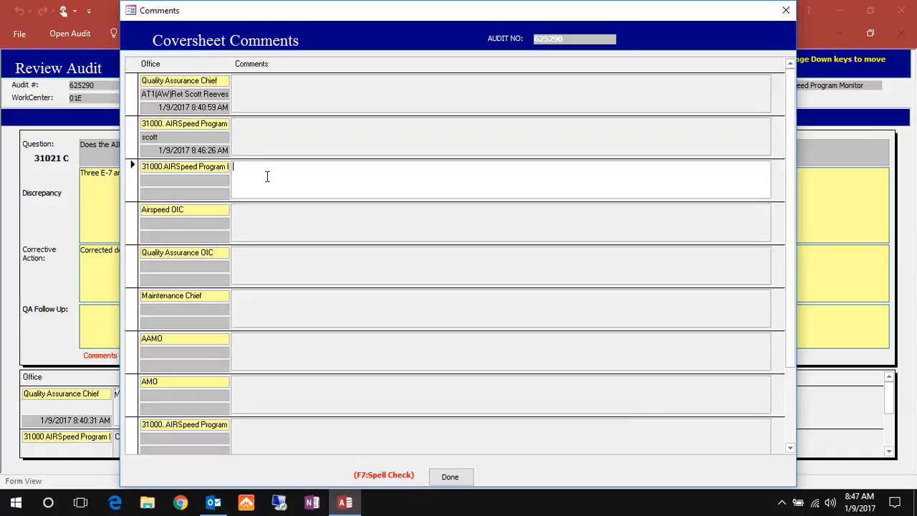
{"action": "type", "text": "Cover sheet comment"}
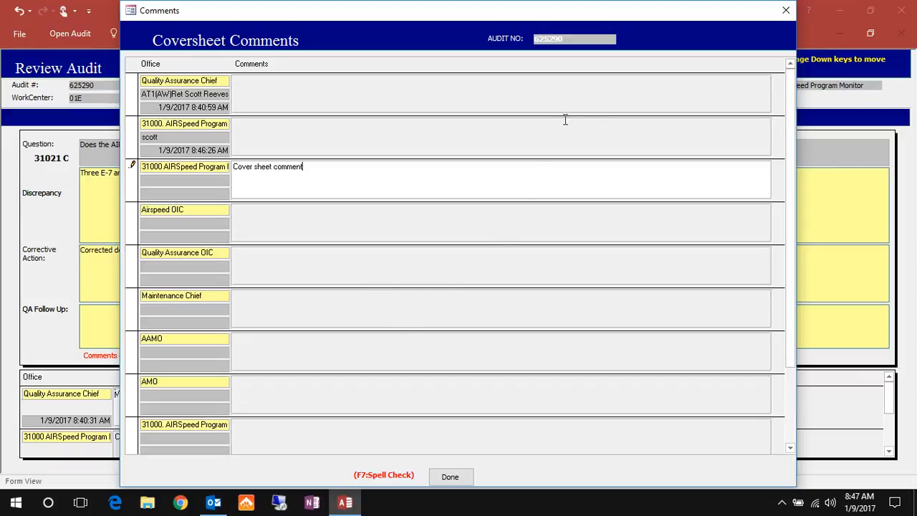
{"action": "left_click", "coordinate": [451, 477]}
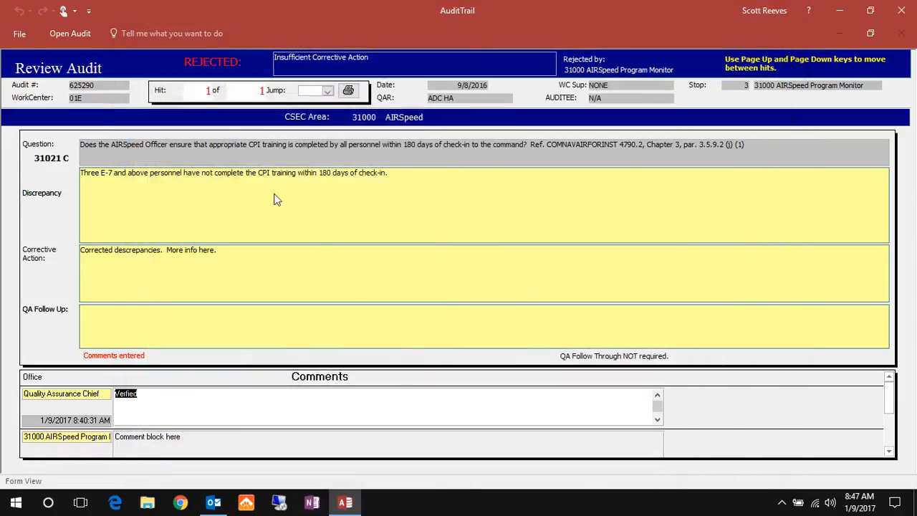
{"action": "left_click", "coordinate": [81, 33]}
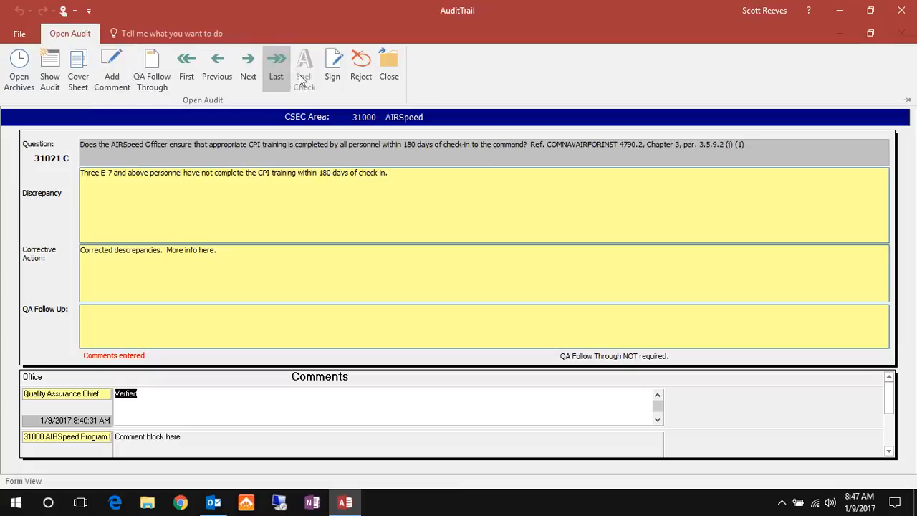
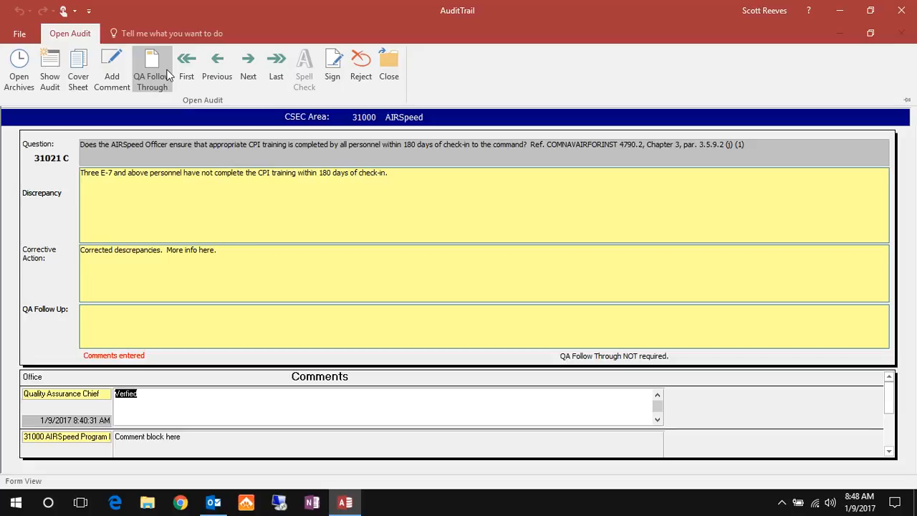
Schedule a QA follow-through for this audit due 1/27/2017, assigned to the responsible reviewer
{"action": "left_click", "coordinate": [168, 74]}
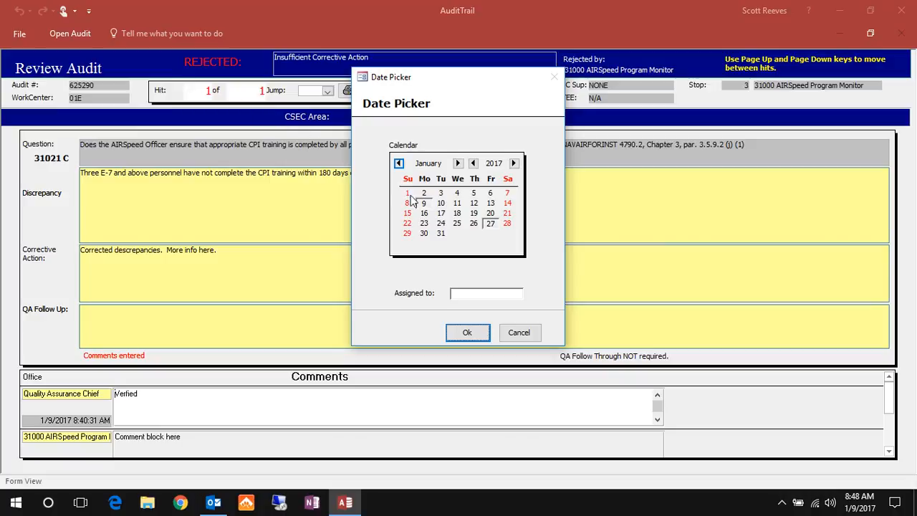
{"action": "left_click", "coordinate": [490, 224]}
{"action": "type", "text": "AT1 Reeves"}
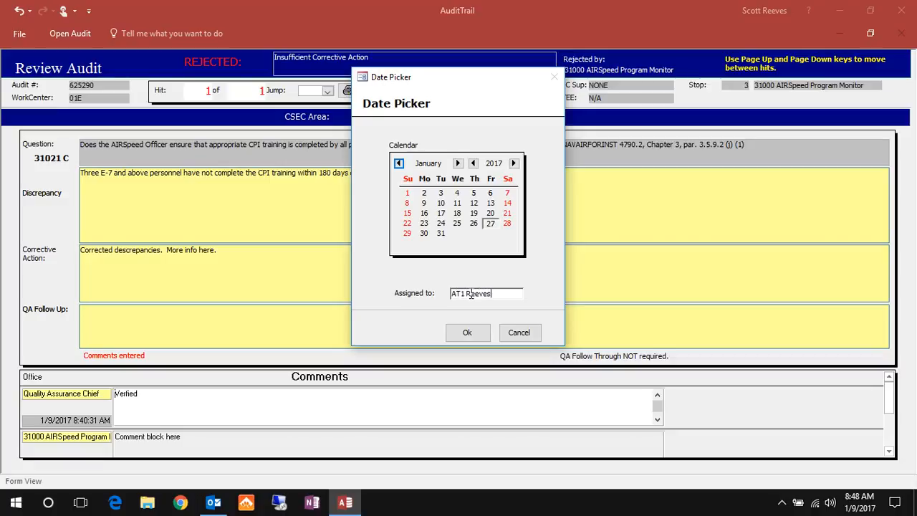
{"action": "left_click", "coordinate": [467, 333]}
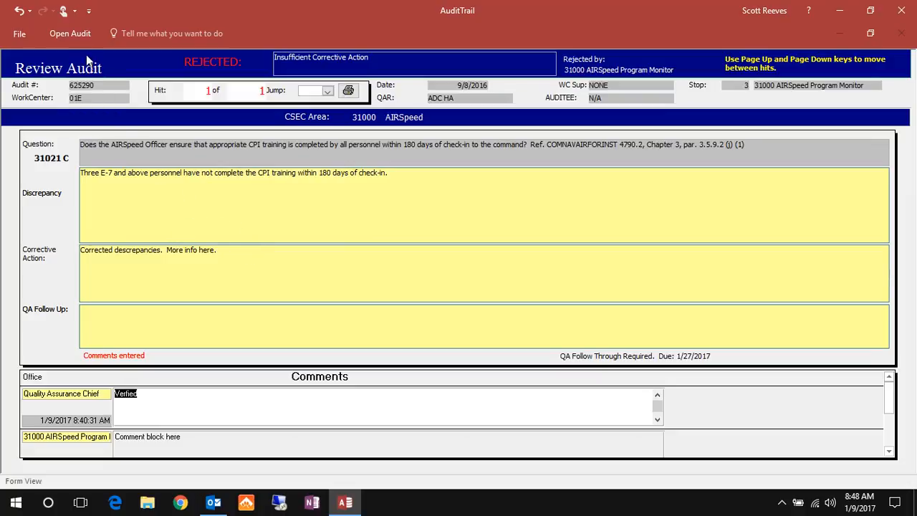
Sign audit 625290 at the Program Monitor stop and route it onward
{"action": "left_click", "coordinate": [78, 37]}
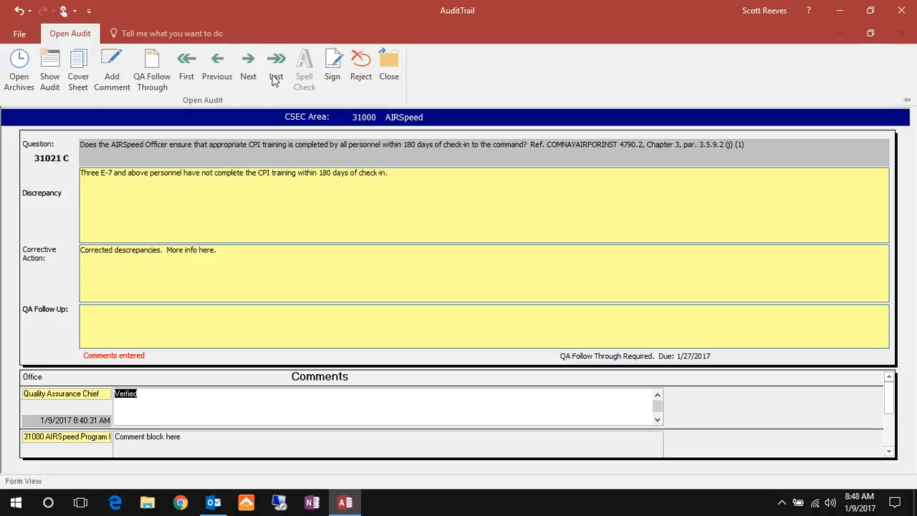
{"action": "left_click", "coordinate": [332, 78]}
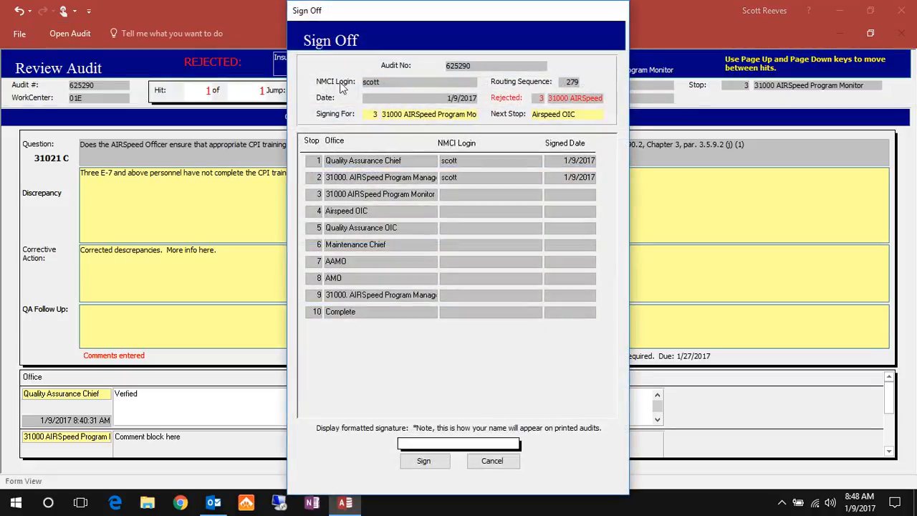
{"action": "type", "text": "scott"}
{"action": "left_click", "coordinate": [424, 460]}
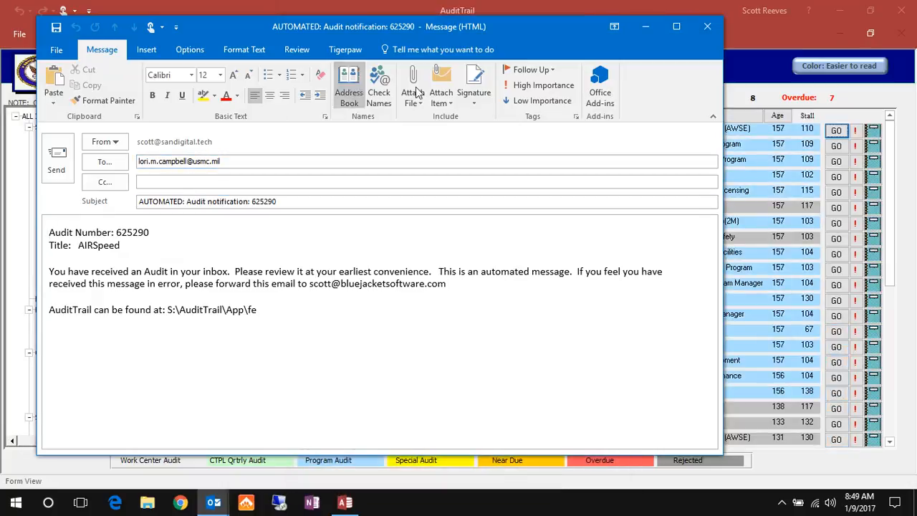
Close the Outlook notification email without saving it
{"action": "left_click", "coordinate": [706, 26]}
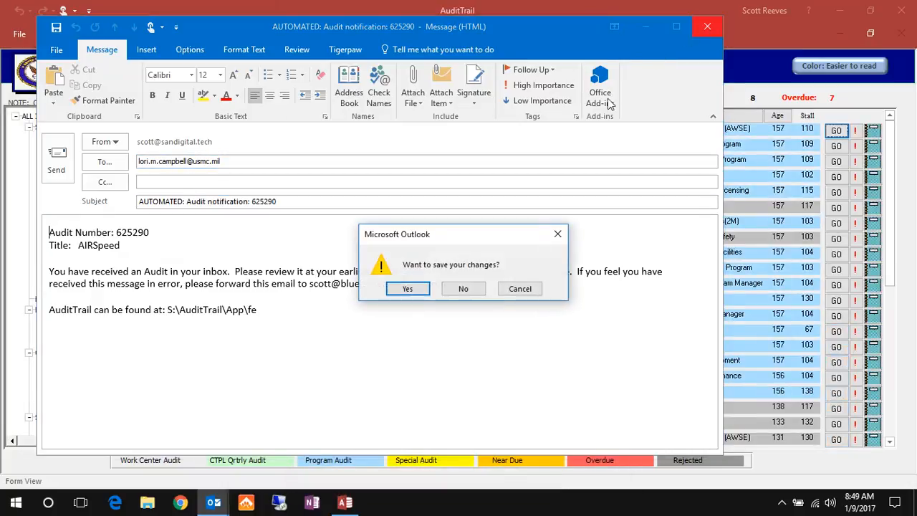
{"action": "left_click", "coordinate": [464, 289]}
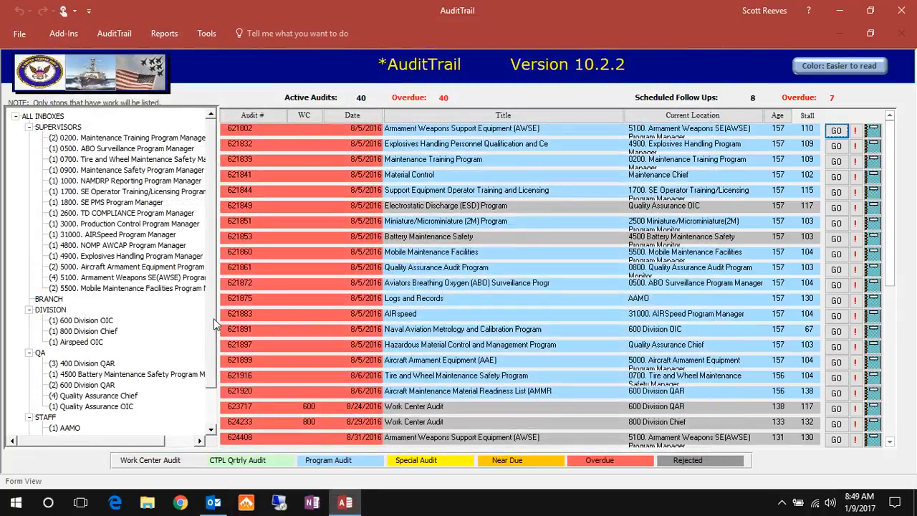
Open audit 625290 from the Airspeed OIC inbox and back out of signing it
{"action": "left_click", "coordinate": [92, 343]}
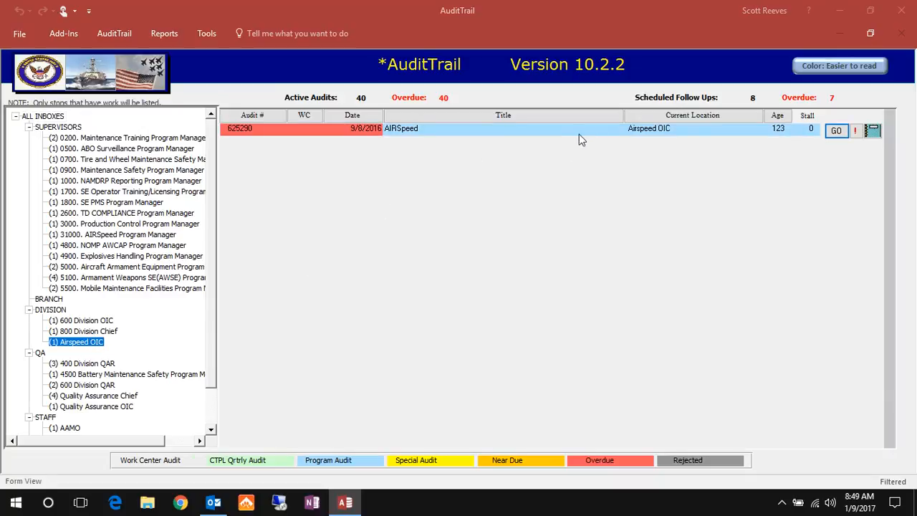
{"action": "left_click", "coordinate": [836, 130]}
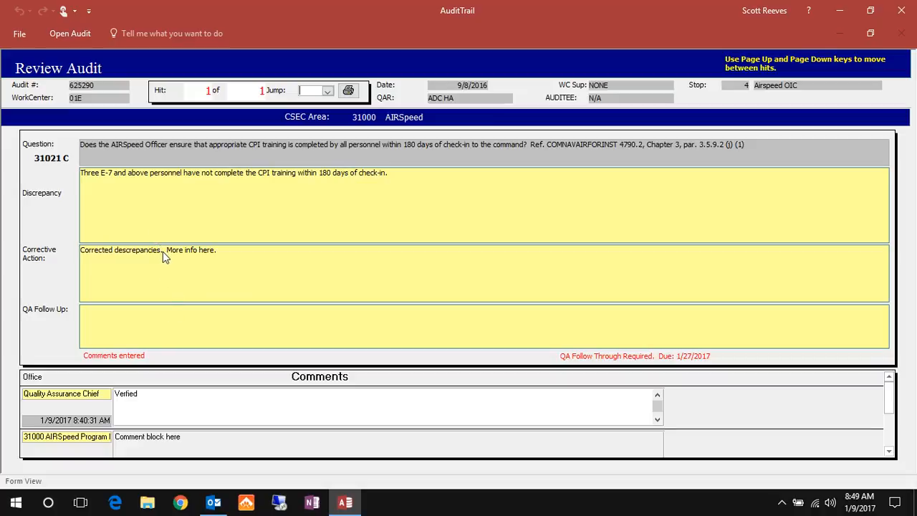
{"action": "left_click", "coordinate": [71, 36]}
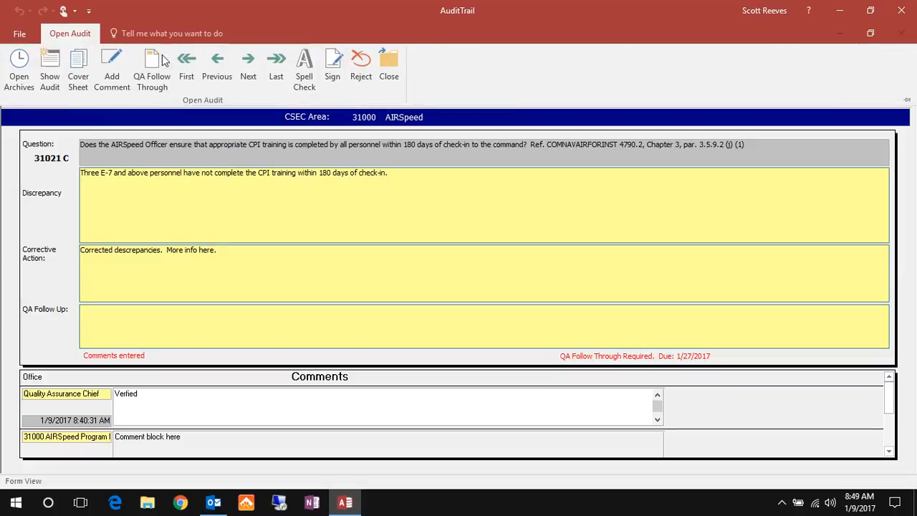
{"action": "left_click", "coordinate": [332, 68]}
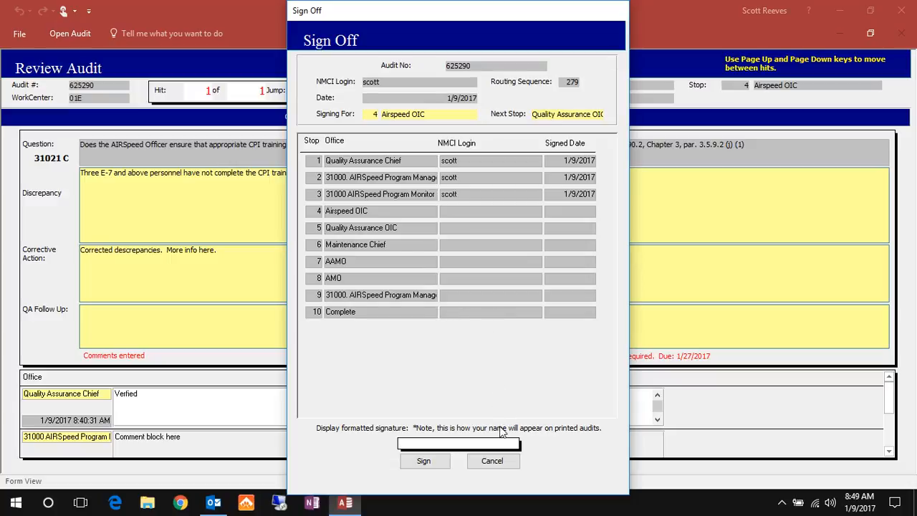
{"action": "left_click", "coordinate": [495, 461]}
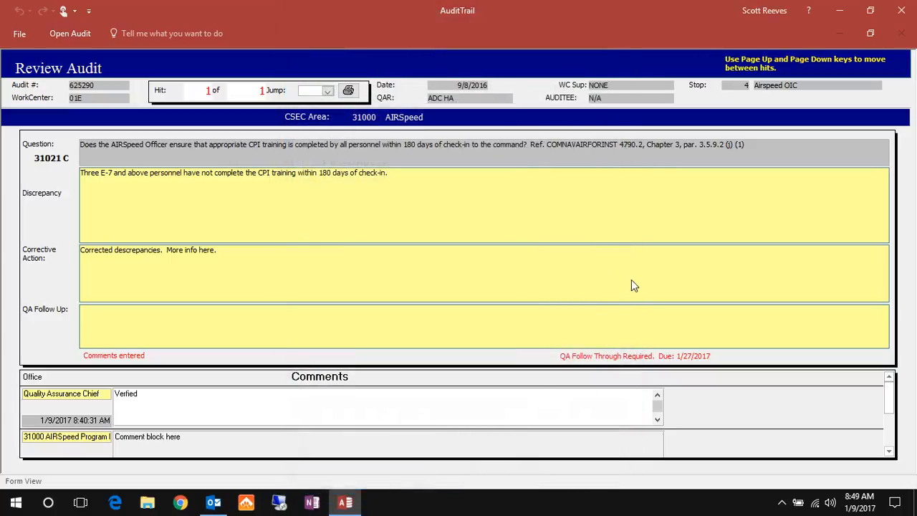
Glance at the File options and return to the Open Audit commands
{"action": "left_click", "coordinate": [19, 36]}
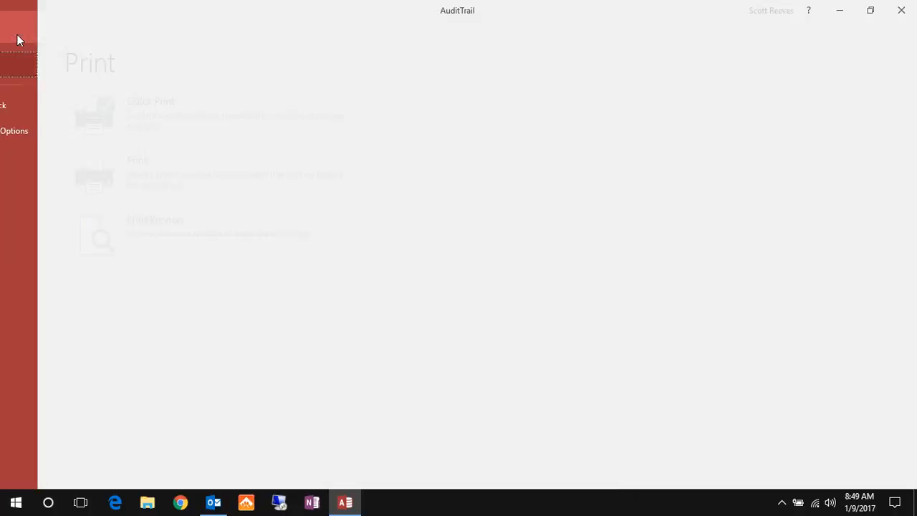
{"action": "left_click", "coordinate": [20, 37]}
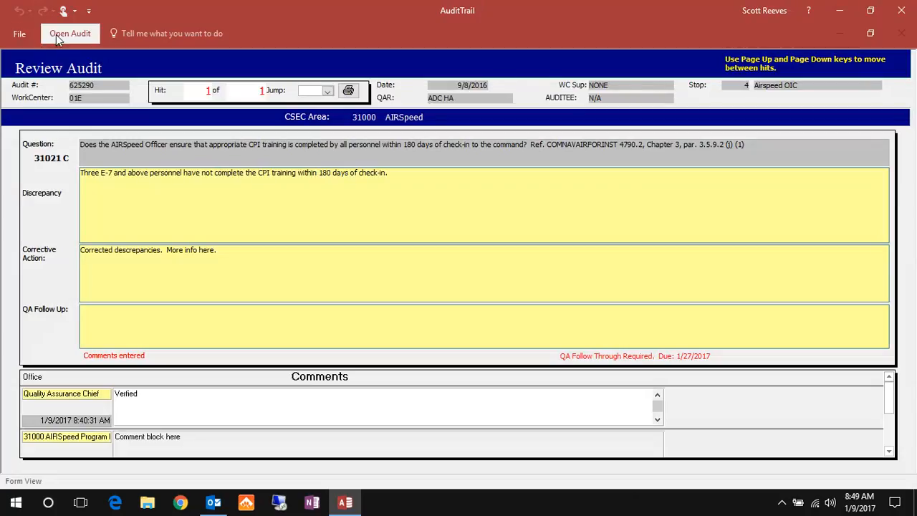
{"action": "left_click", "coordinate": [58, 36]}
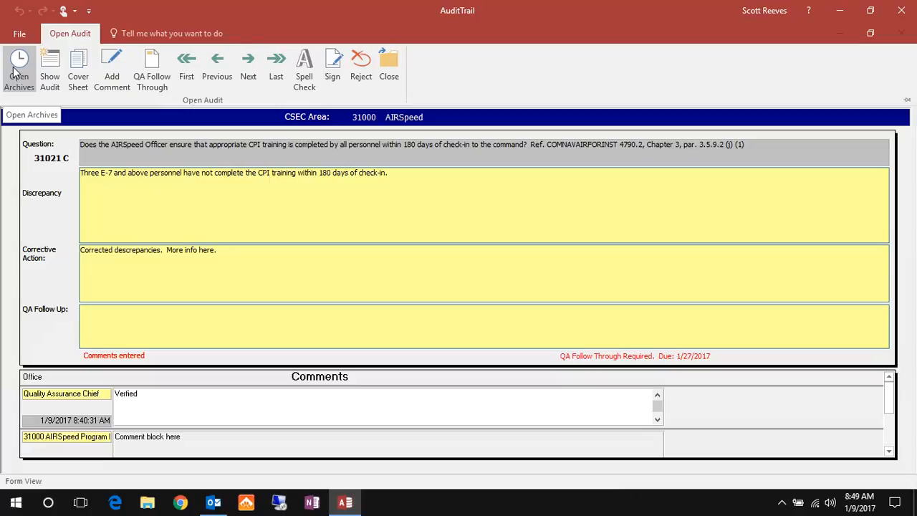
Show the archived audits list, check the File print options, then close AuditTrail
{"action": "left_click", "coordinate": [18, 72]}
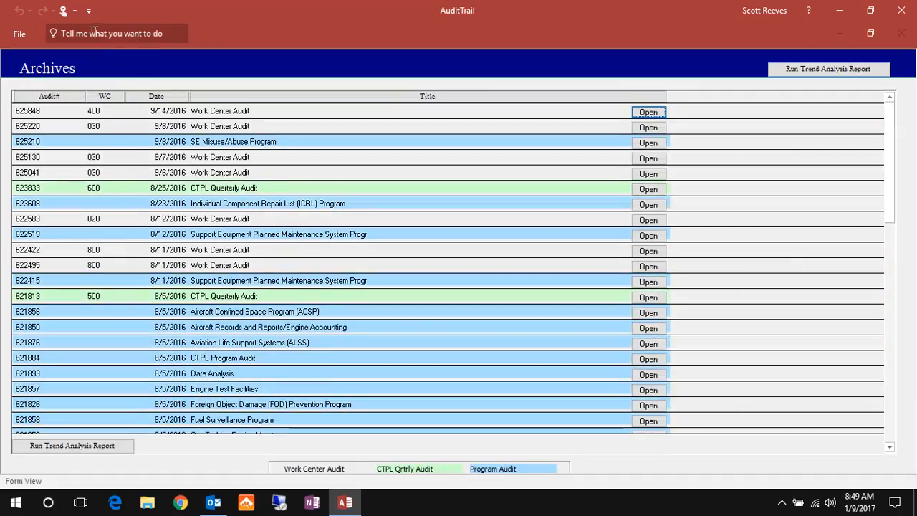
{"action": "left_click", "coordinate": [25, 33]}
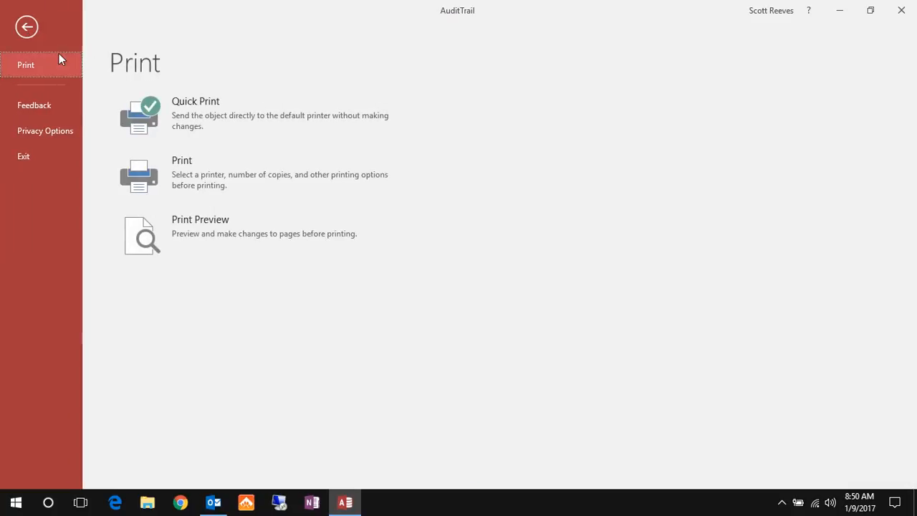
{"action": "left_click", "coordinate": [38, 29]}
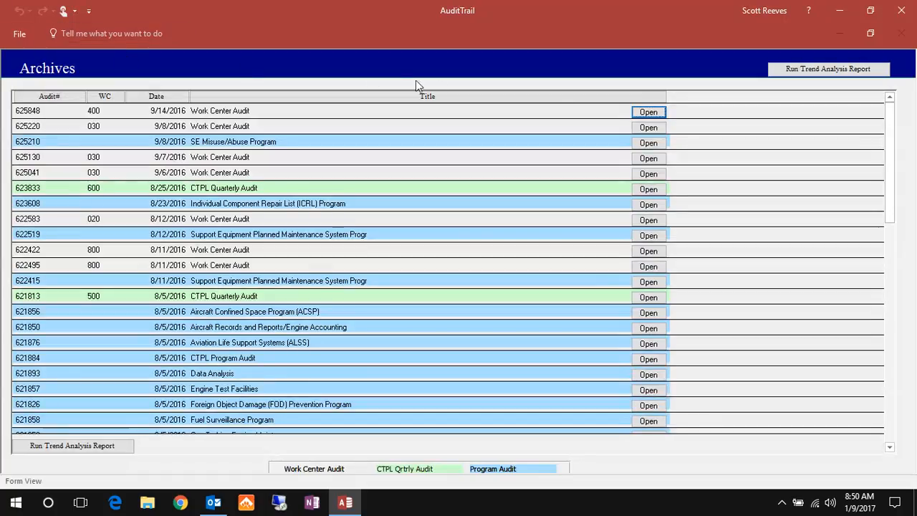
{"action": "left_click", "coordinate": [901, 11]}
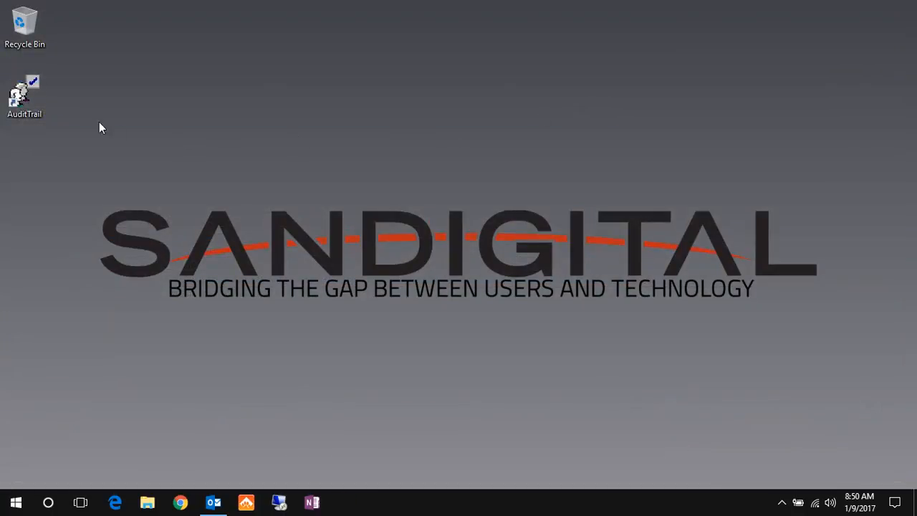
Relaunch AuditTrail from its desktop shortcut
{"action": "double_click", "coordinate": [39, 103]}
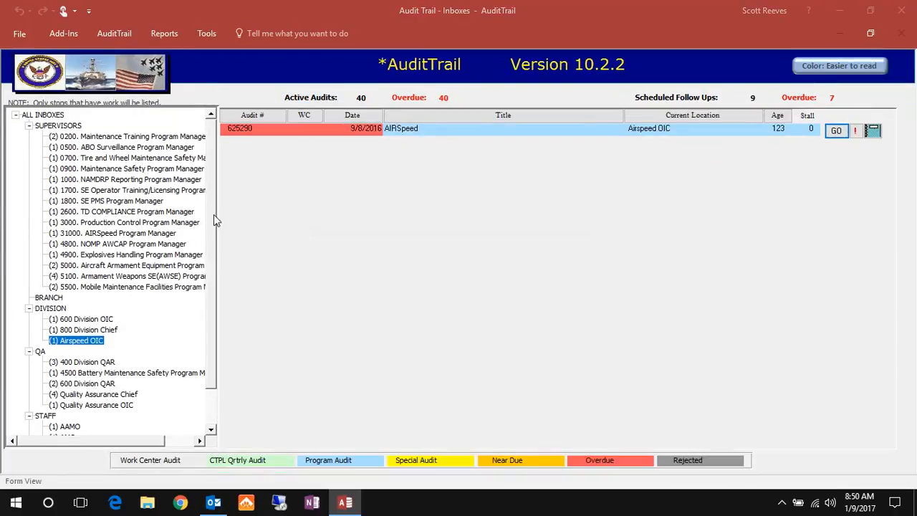
Show the ARCHIVES list and start a Trend Analysis report filtered to Work Center 05E
{"action": "scroll", "coordinate": [213, 218], "scroll_direction": "down", "scroll_amount": 2}
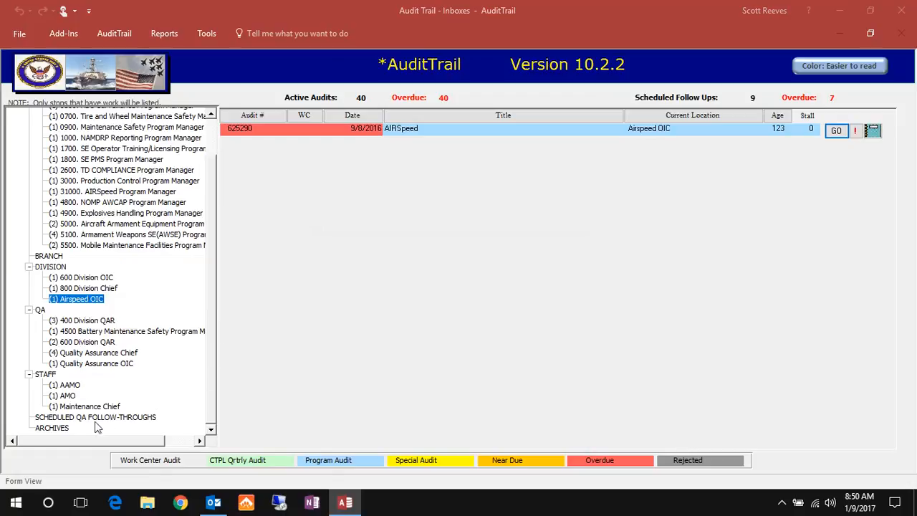
{"action": "left_click", "coordinate": [53, 429]}
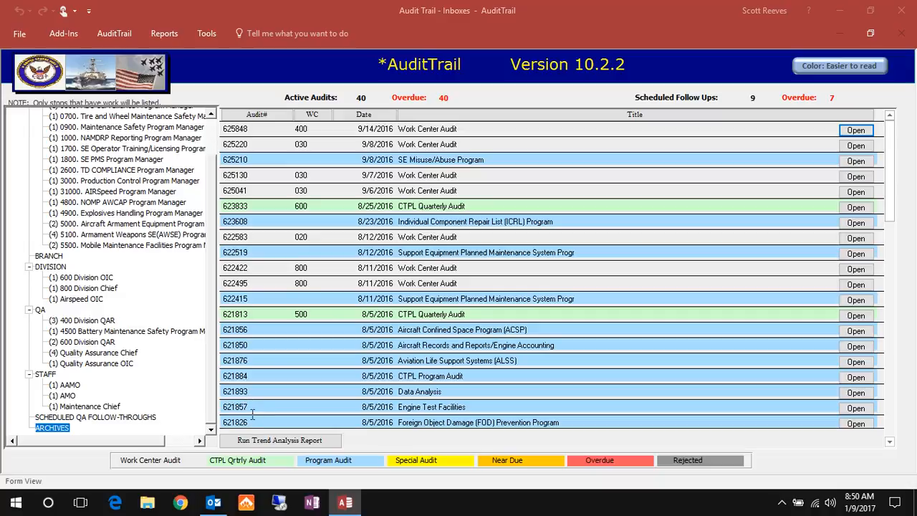
{"action": "left_click", "coordinate": [269, 440]}
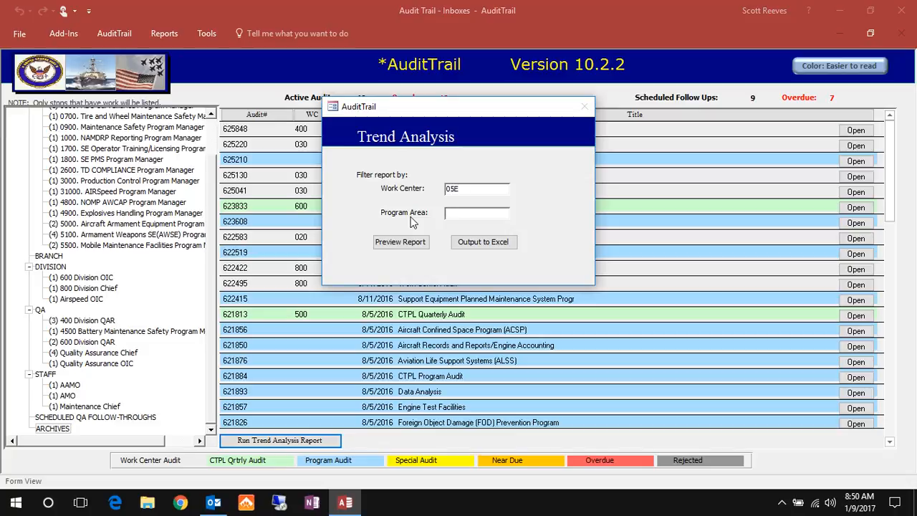
Preview the empty Work Center 05E trend report, then rerun it for Program Area 31
{"action": "left_click", "coordinate": [408, 242]}
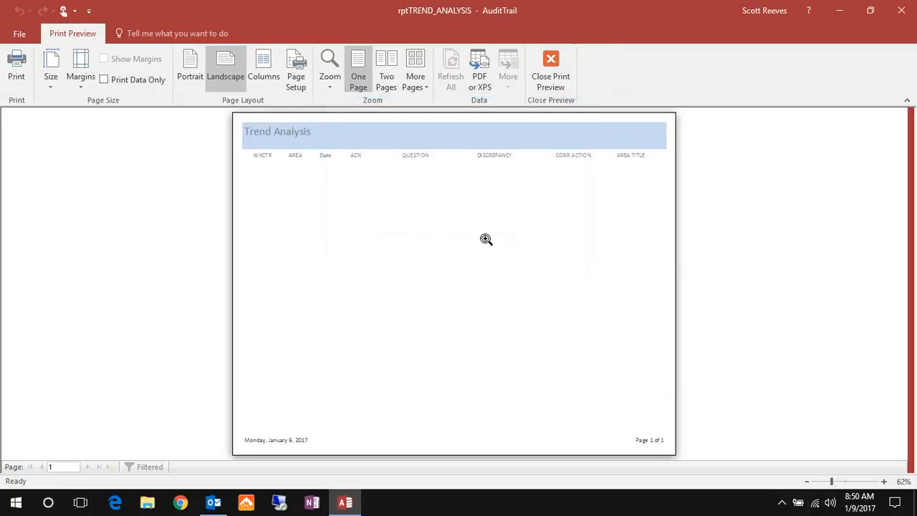
{"action": "left_click", "coordinate": [549, 77]}
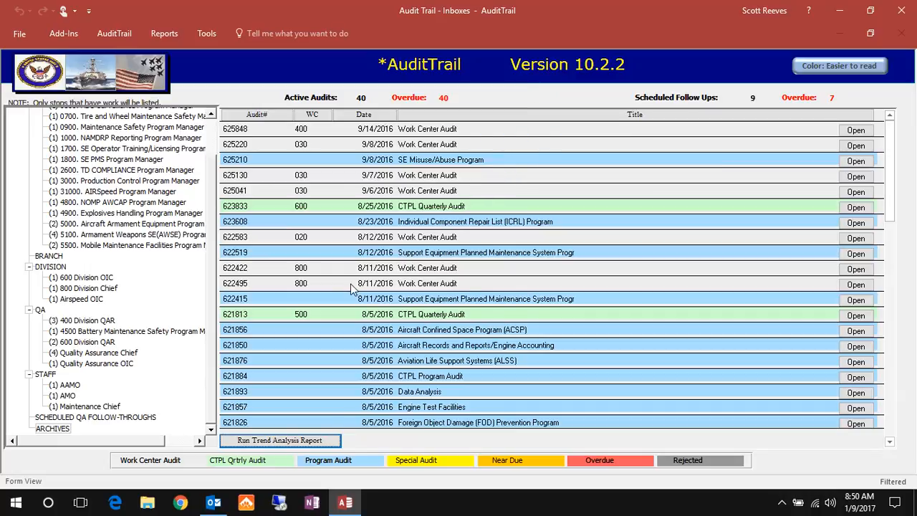
{"action": "left_click", "coordinate": [278, 440]}
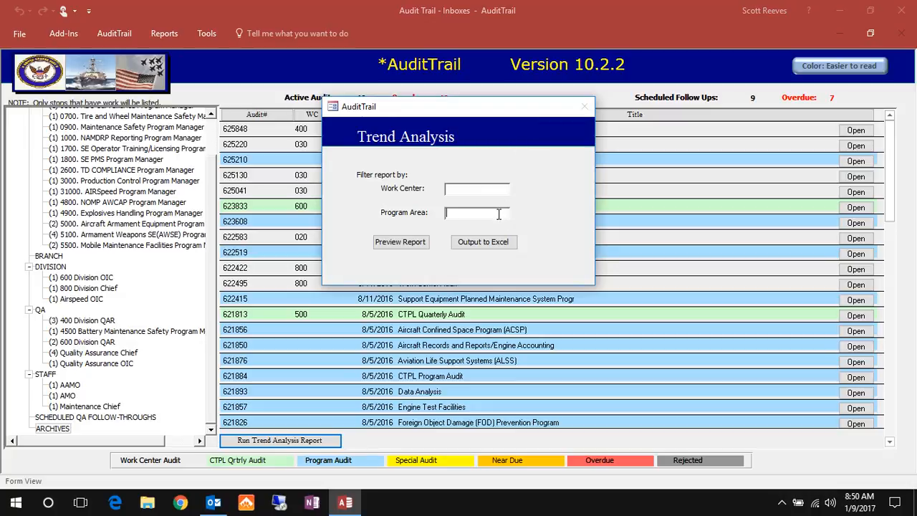
{"action": "type", "text": "31000"}
{"action": "left_click", "coordinate": [418, 242]}
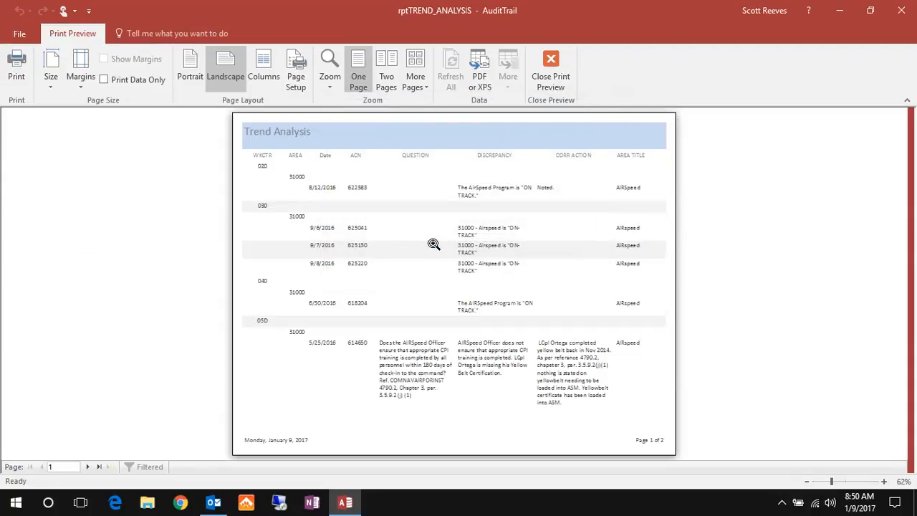
Zoom the Trend Analysis report to 100%, scroll through page 1, and close the preview
{"action": "left_click", "coordinate": [432, 243]}
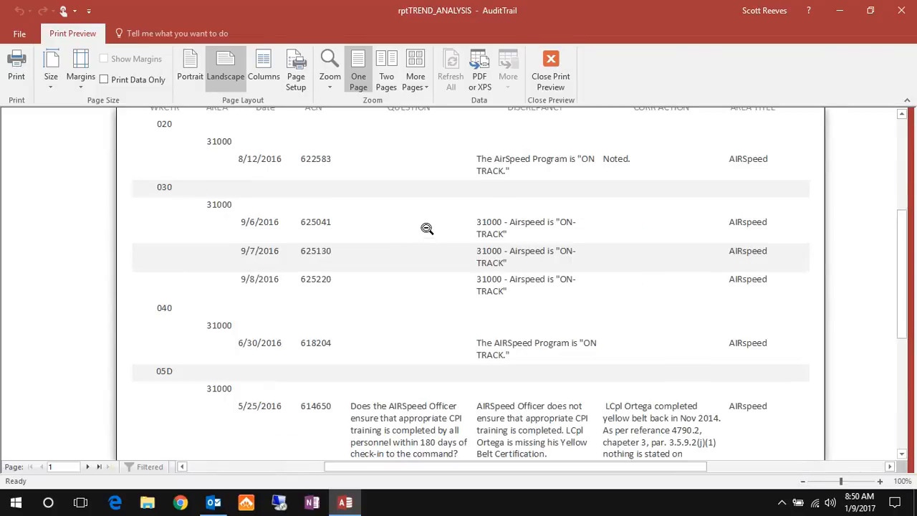
{"action": "scroll", "coordinate": [426, 227], "scroll_direction": "up", "scroll_amount": 1}
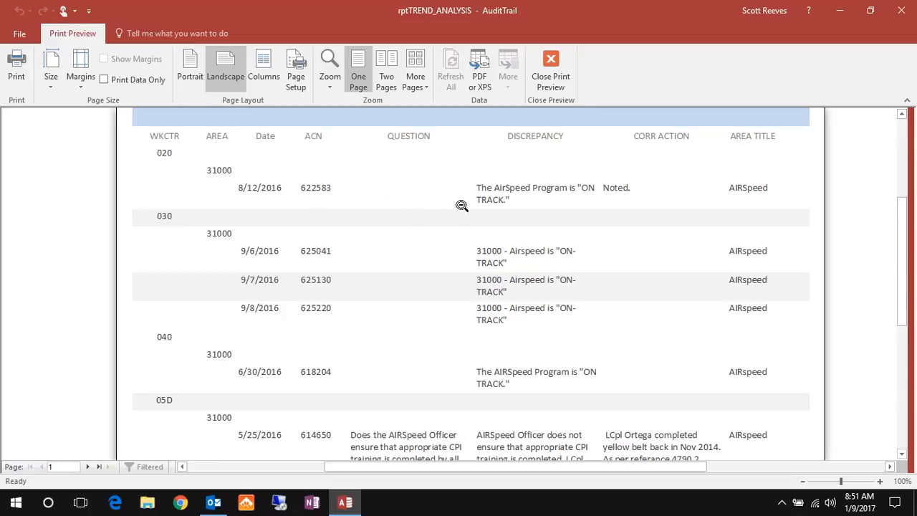
{"action": "scroll", "coordinate": [461, 206], "scroll_direction": "down", "scroll_amount": 3}
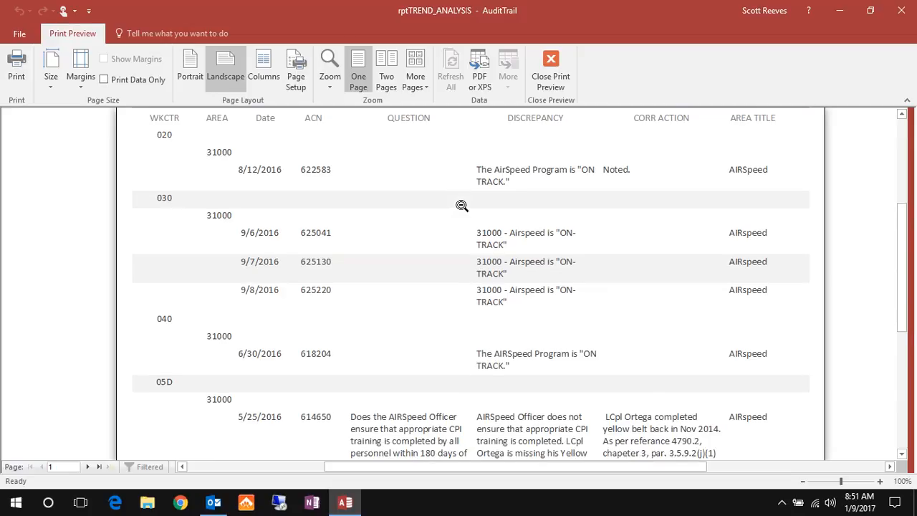
{"action": "scroll", "coordinate": [461, 206], "scroll_direction": "down", "scroll_amount": 1}
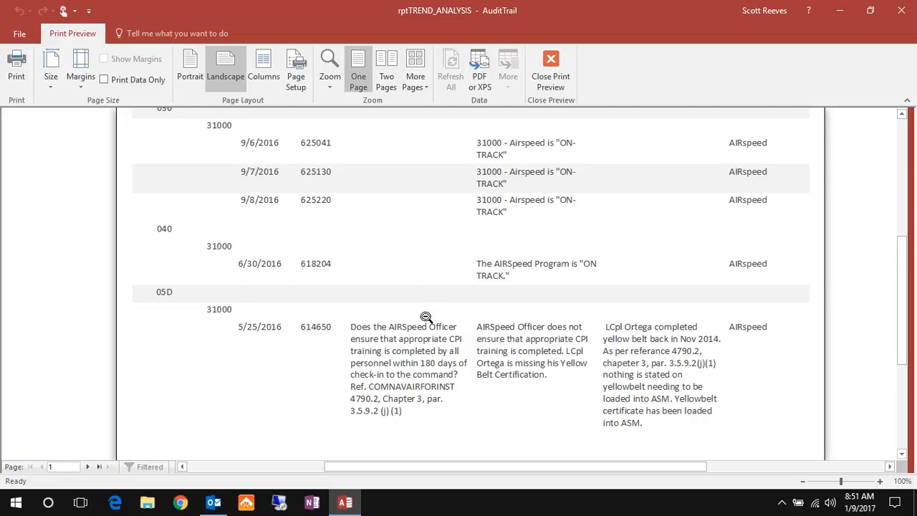
{"action": "scroll", "coordinate": [406, 342], "scroll_direction": "down", "scroll_amount": 3}
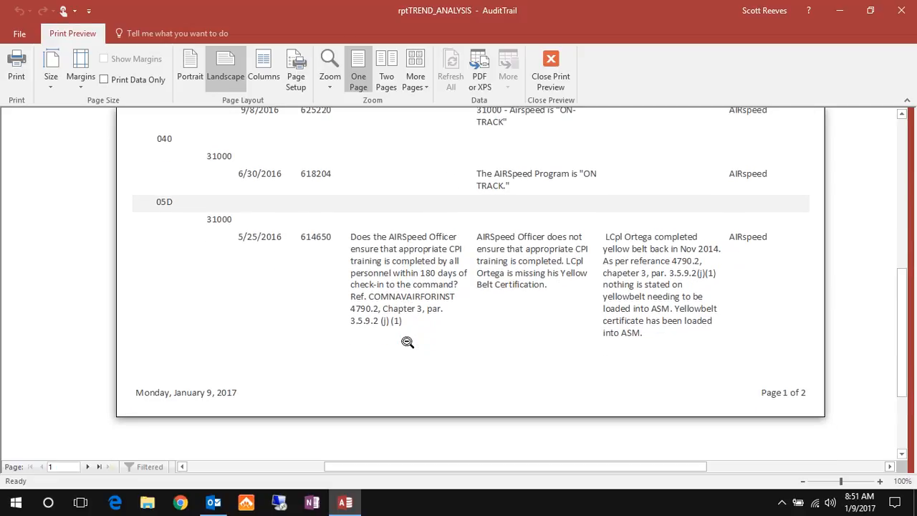
{"action": "scroll", "coordinate": [407, 342], "scroll_direction": "up", "scroll_amount": 1}
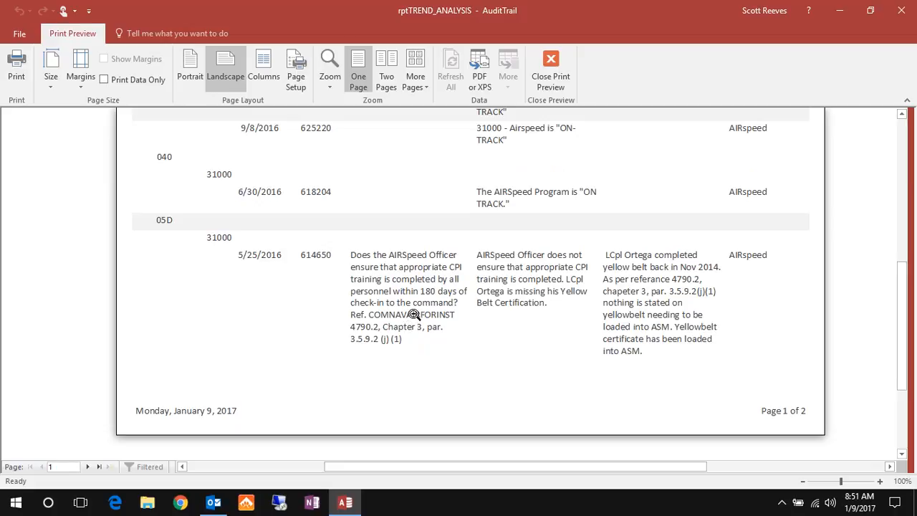
{"action": "left_click", "coordinate": [547, 79]}
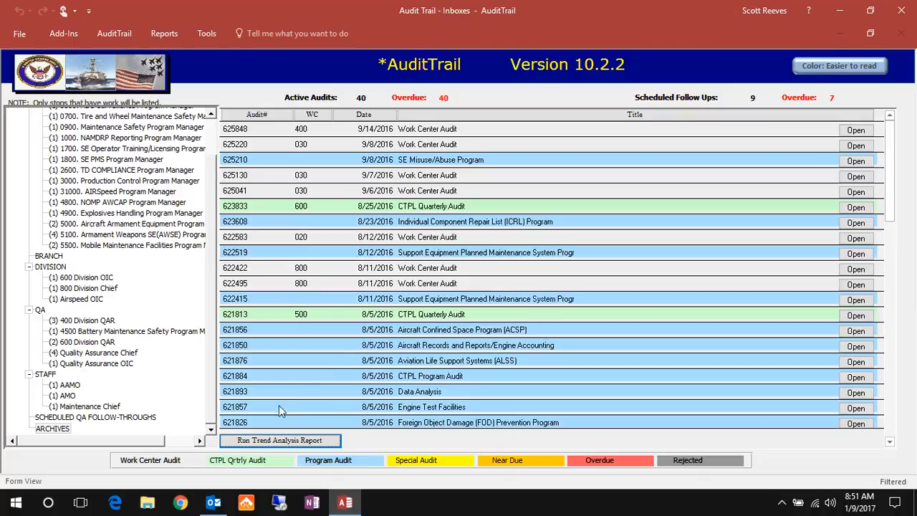
List the scheduled QA follow-throughs and open the one for AIRSpeed audit 625290
{"action": "left_click", "coordinate": [123, 419]}
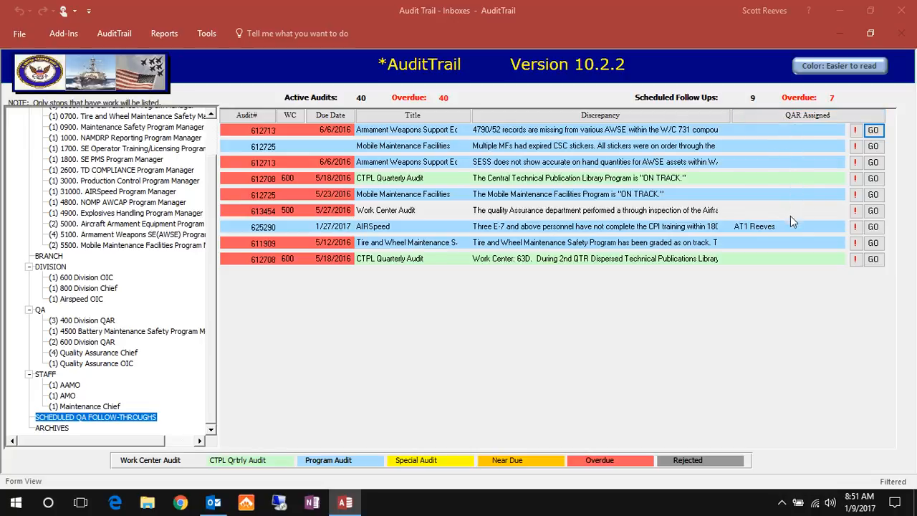
{"action": "left_click", "coordinate": [873, 226]}
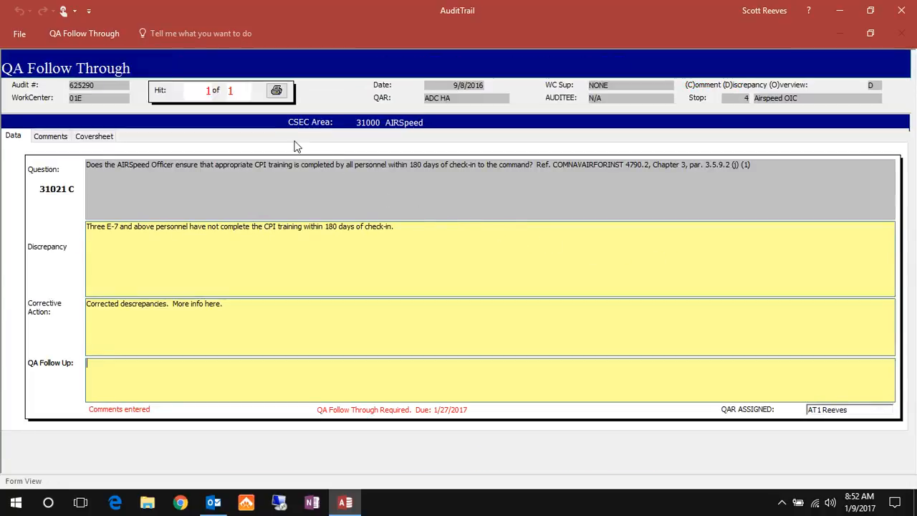
Enter 'Follow up' as audit 625290's QA follow-up note and sign off the follow-through
{"action": "left_click", "coordinate": [179, 360]}
{"action": "type", "text": "Fo"}
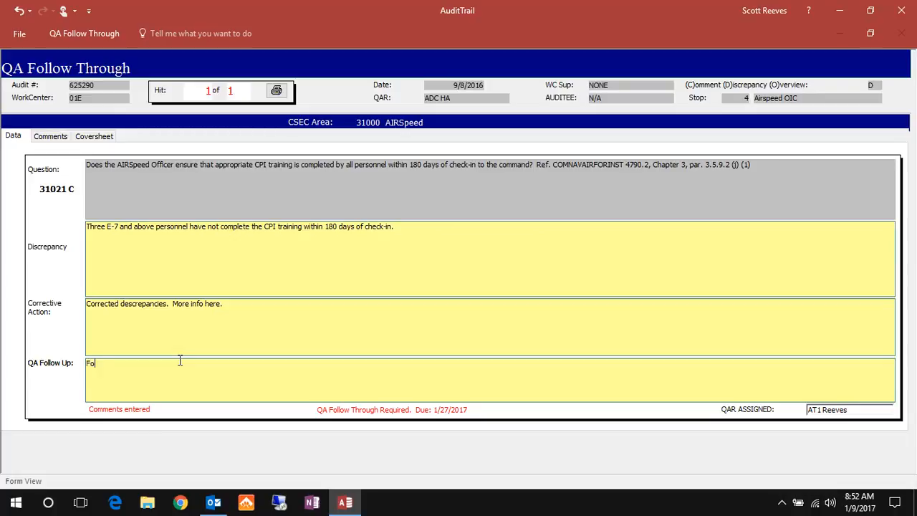
{"action": "type", "text": "llow yup"}
{"action": "left_click", "coordinate": [69, 34]}
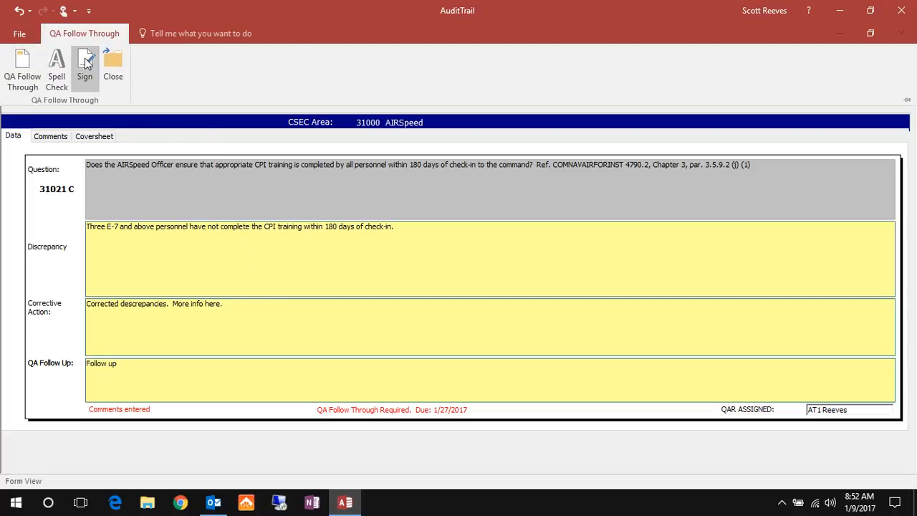
{"action": "left_click", "coordinate": [84, 63]}
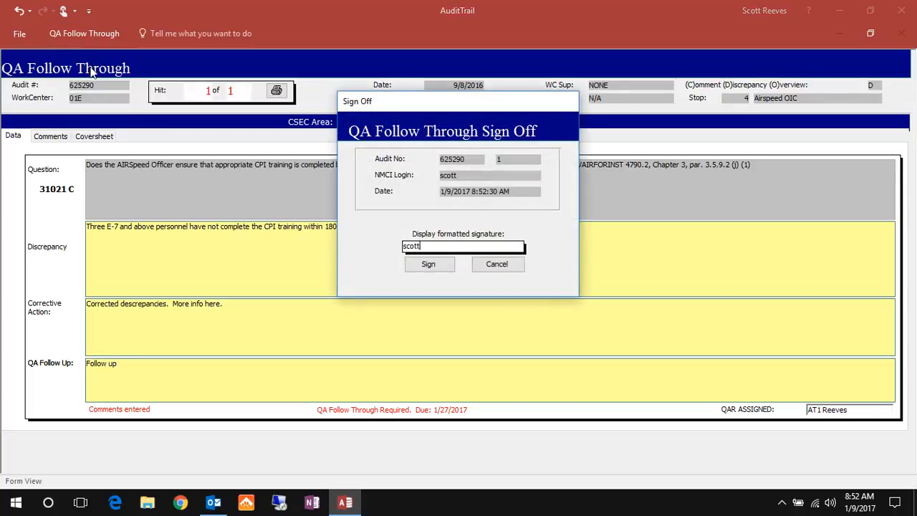
{"action": "left_click", "coordinate": [429, 265]}
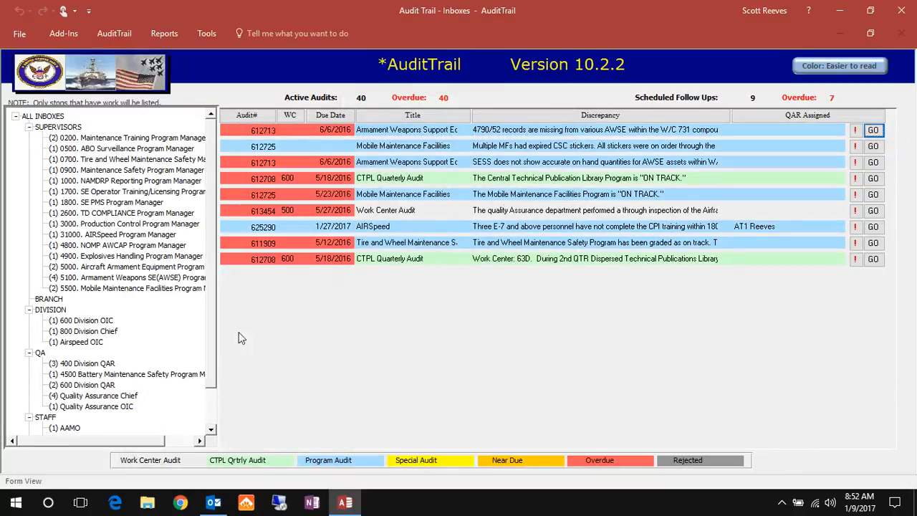
Reopen audit 625290's follow-through from the SCHEDULED QA FOLLOW-THROUGHS inbox
{"action": "left_click_drag", "start_coordinate": [210, 326], "coordinate": [227, 428]}
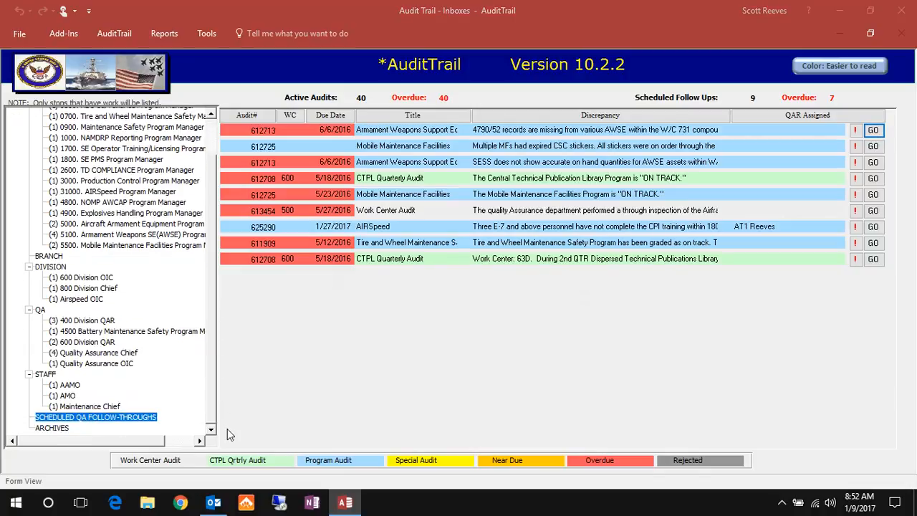
{"action": "left_click", "coordinate": [89, 406]}
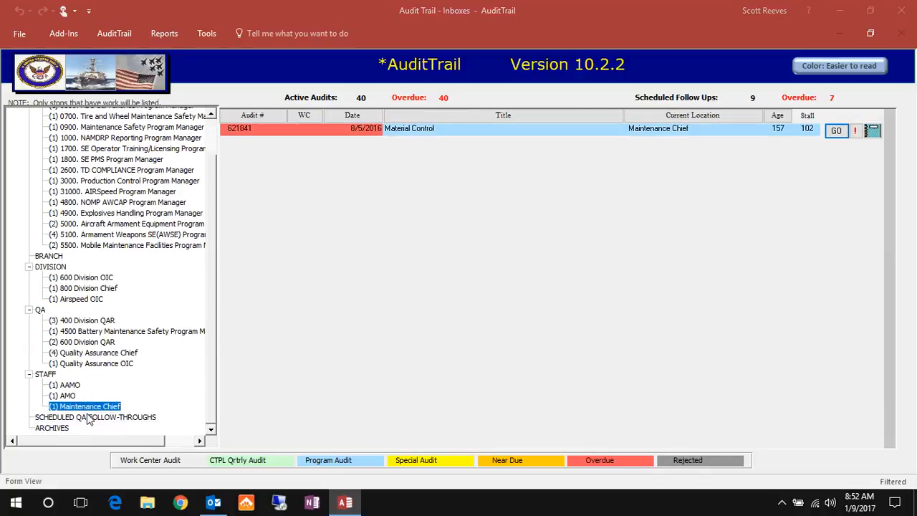
{"action": "left_click", "coordinate": [87, 416]}
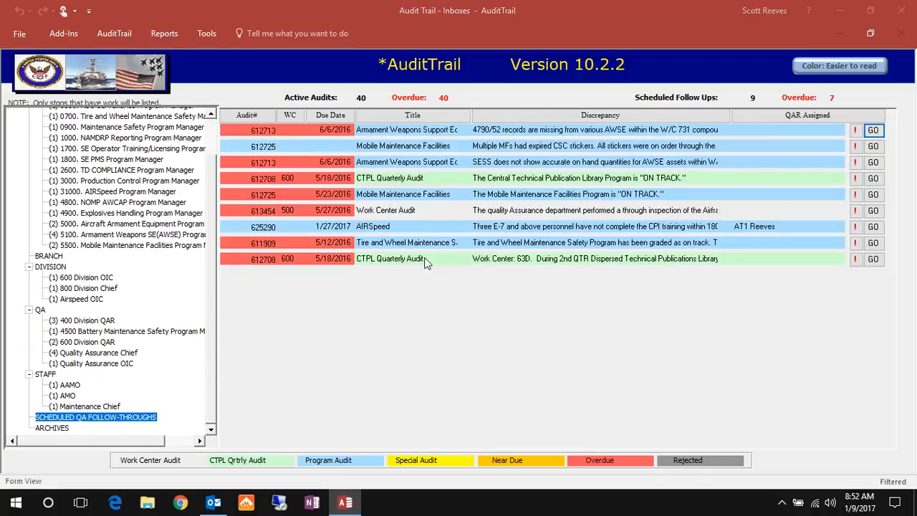
{"action": "left_click", "coordinate": [879, 228]}
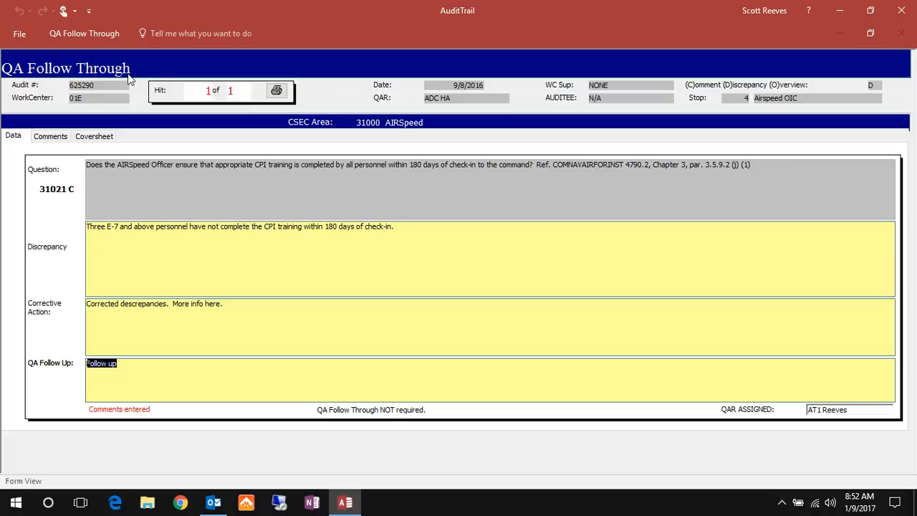
Sign off the follow-through with the user's signature, dropping scheduled follow-ups to 8
{"action": "left_click", "coordinate": [101, 33]}
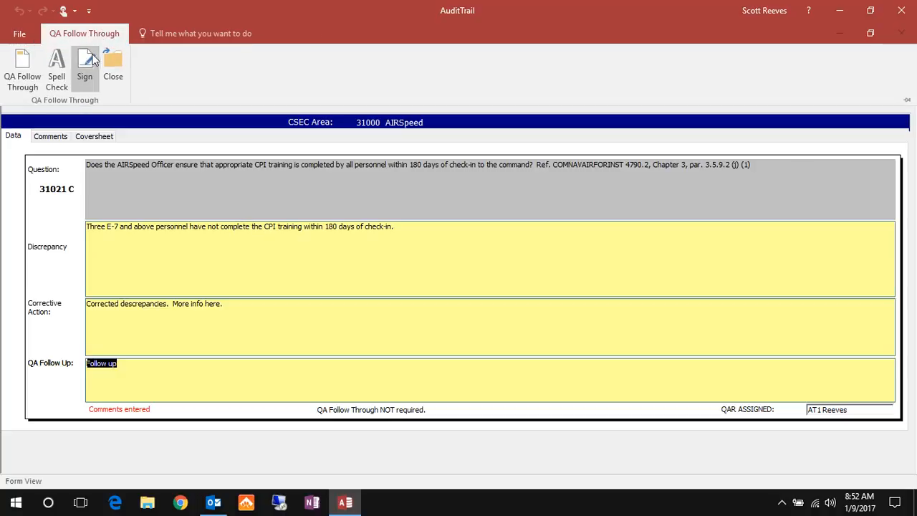
{"action": "left_click", "coordinate": [90, 62]}
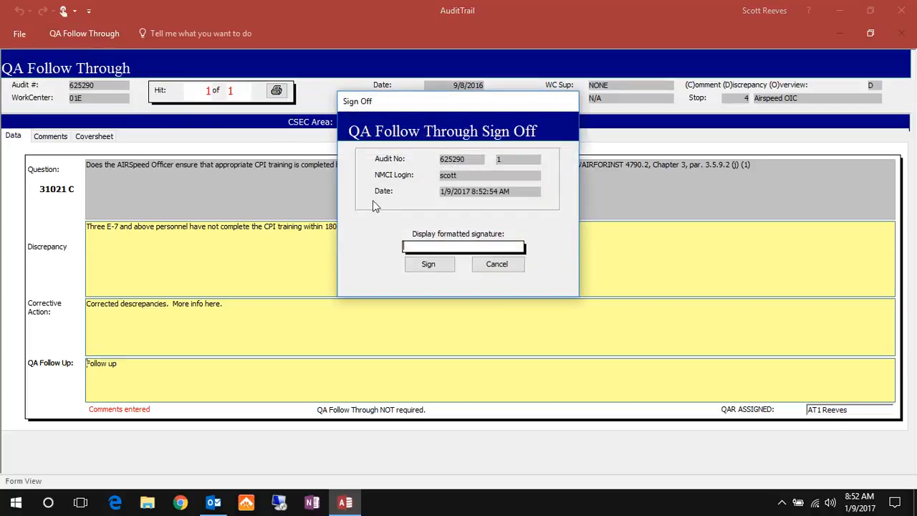
{"action": "type", "text": "scott"}
{"action": "left_click", "coordinate": [430, 263]}
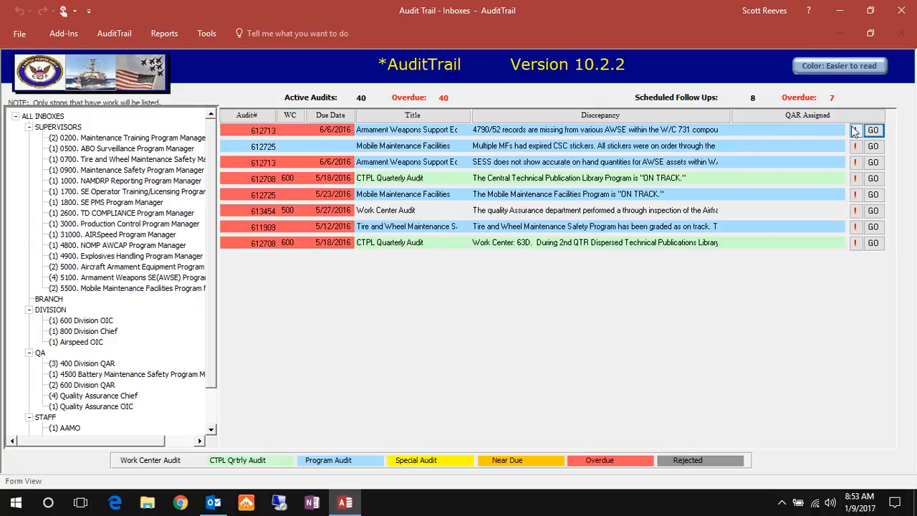
{"action": "left_click", "coordinate": [872, 131]}
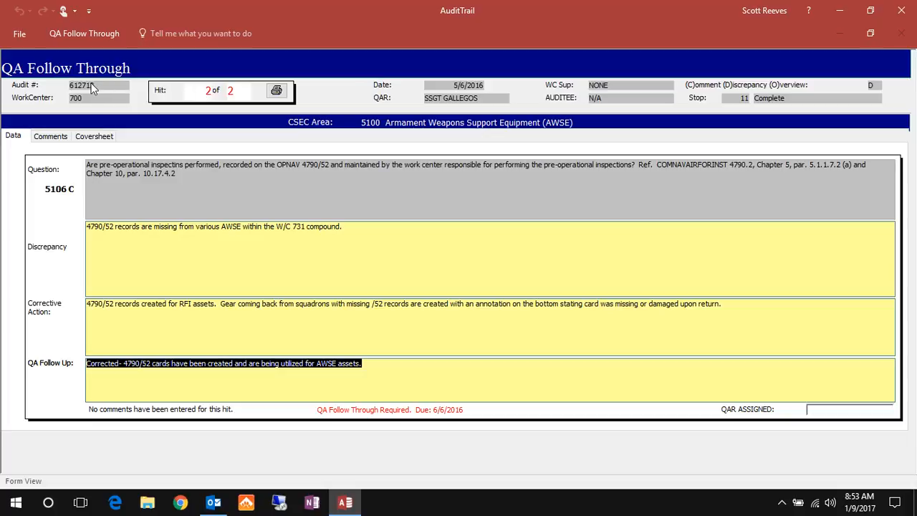
{"action": "left_click", "coordinate": [52, 136]}
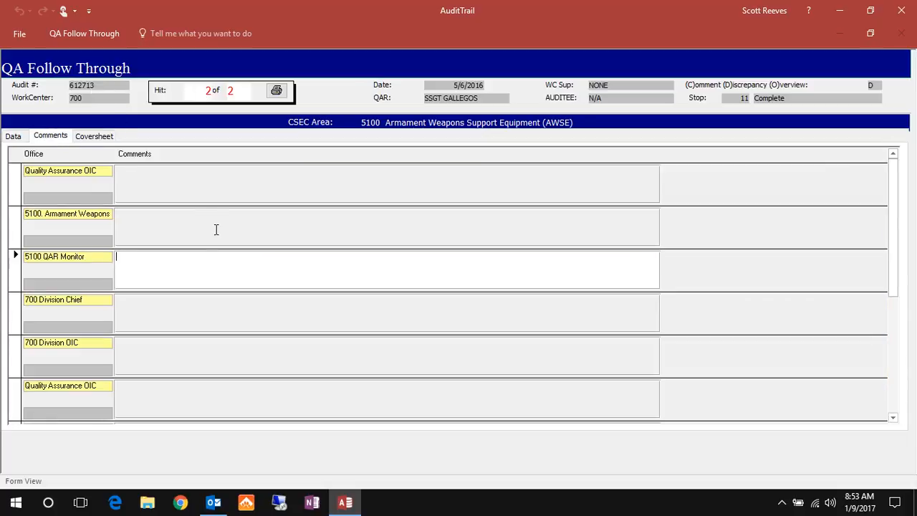
{"action": "scroll", "coordinate": [219, 236], "scroll_direction": "down", "scroll_amount": 3}
{"action": "scroll", "coordinate": [219, 236], "scroll_direction": "down", "scroll_amount": 1}
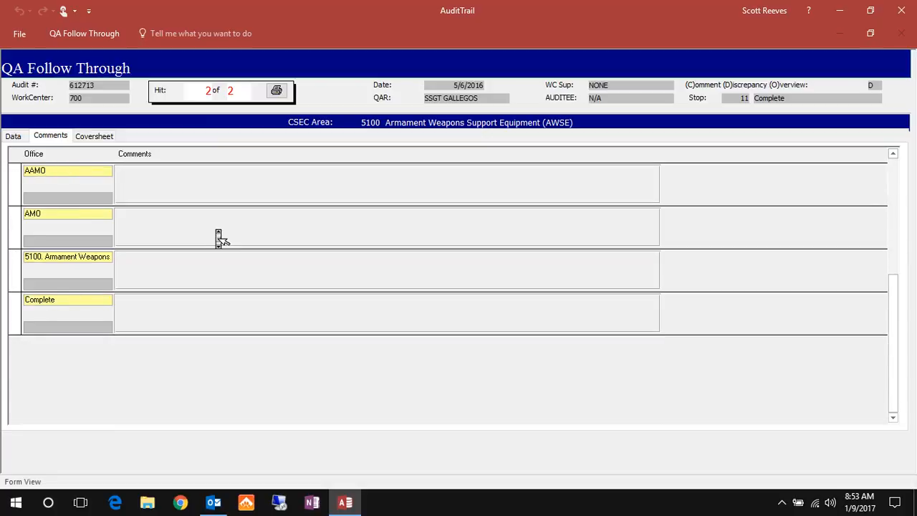
{"action": "scroll", "coordinate": [219, 236], "scroll_direction": "up", "scroll_amount": 4}
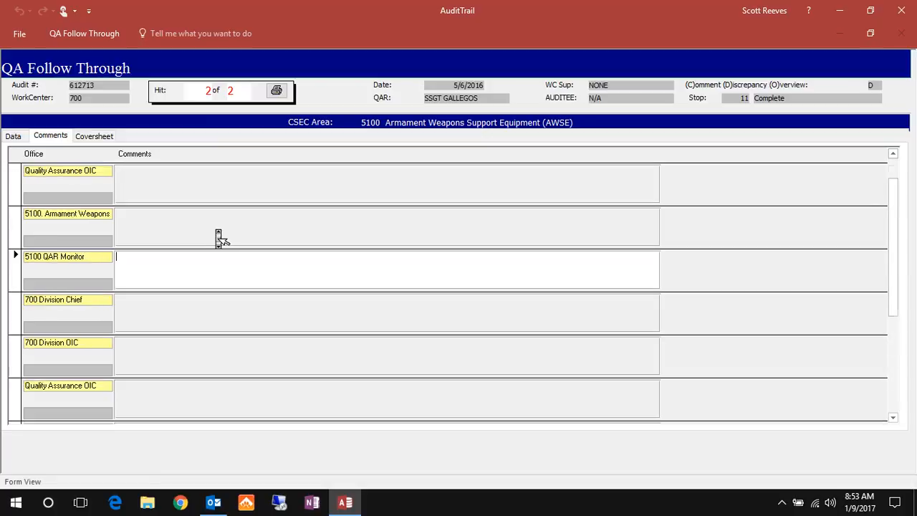
{"action": "left_click", "coordinate": [93, 137]}
{"action": "scroll", "coordinate": [235, 220], "scroll_direction": "down", "scroll_amount": 3}
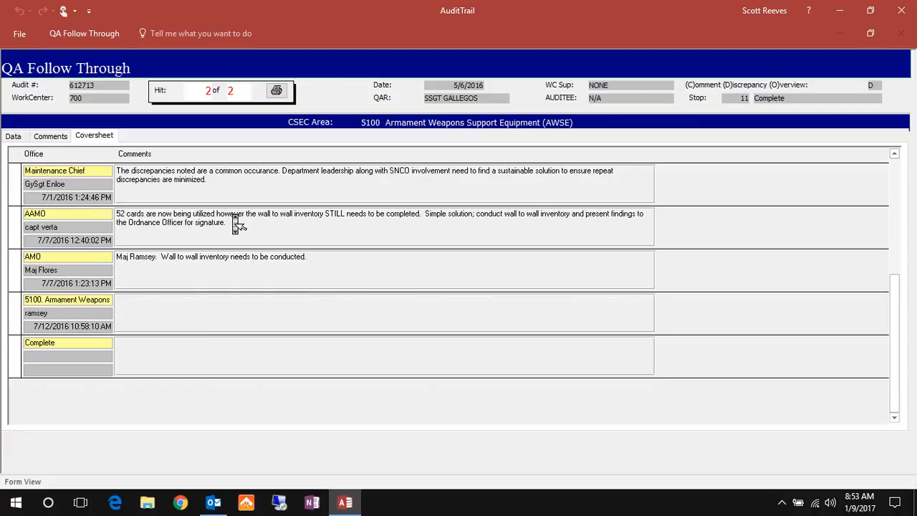
{"action": "scroll", "coordinate": [236, 221], "scroll_direction": "up", "scroll_amount": 3}
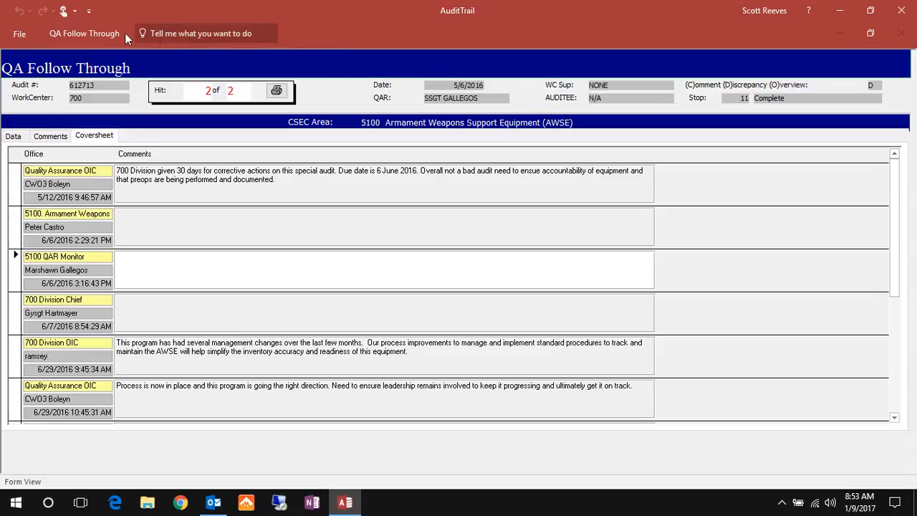
{"action": "left_click", "coordinate": [60, 35]}
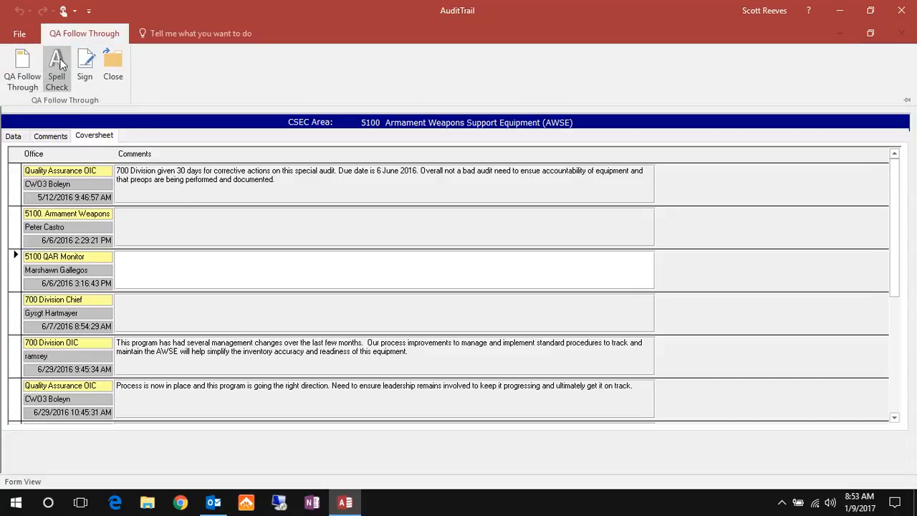
{"action": "left_click", "coordinate": [119, 63]}
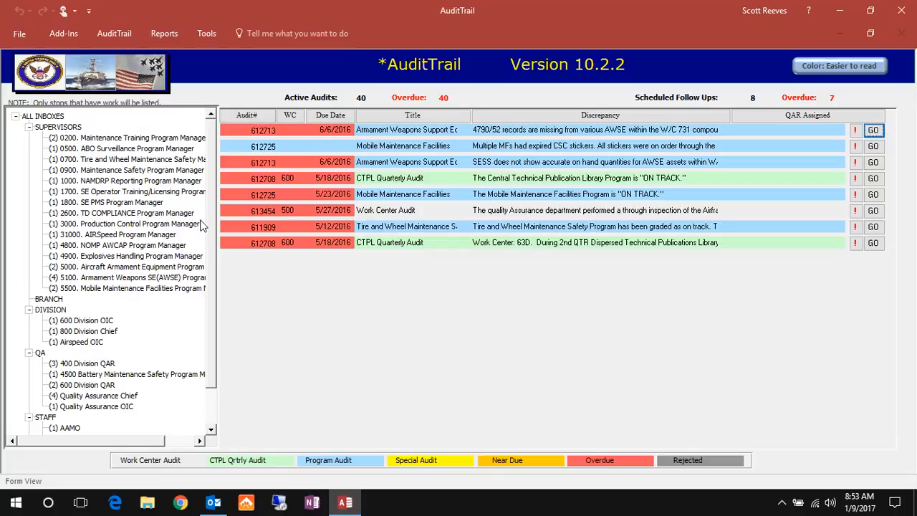
Print the (365 Day) Most Frequently Hit CSEC Questions report from the Add-Ins Reports menu
{"action": "scroll", "coordinate": [215, 251], "scroll_direction": "down", "scroll_amount": 2}
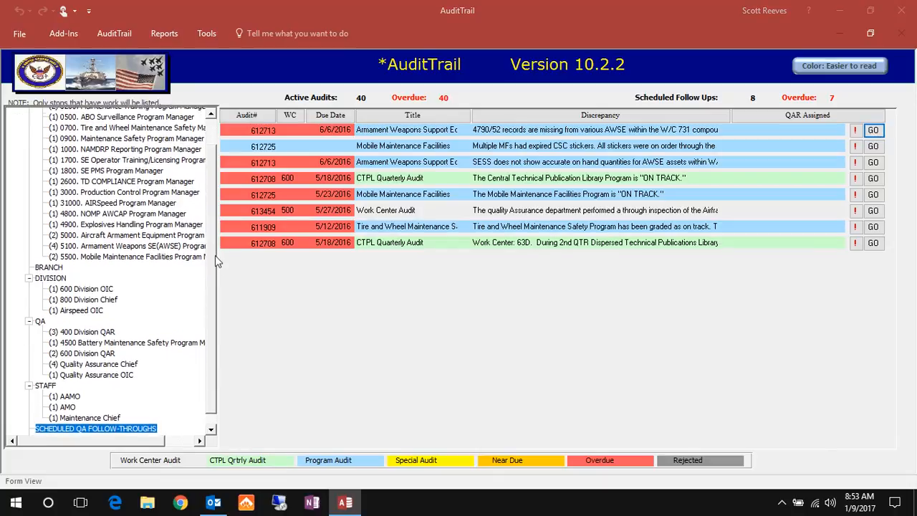
{"action": "scroll", "coordinate": [215, 255], "scroll_direction": "up", "scroll_amount": 2}
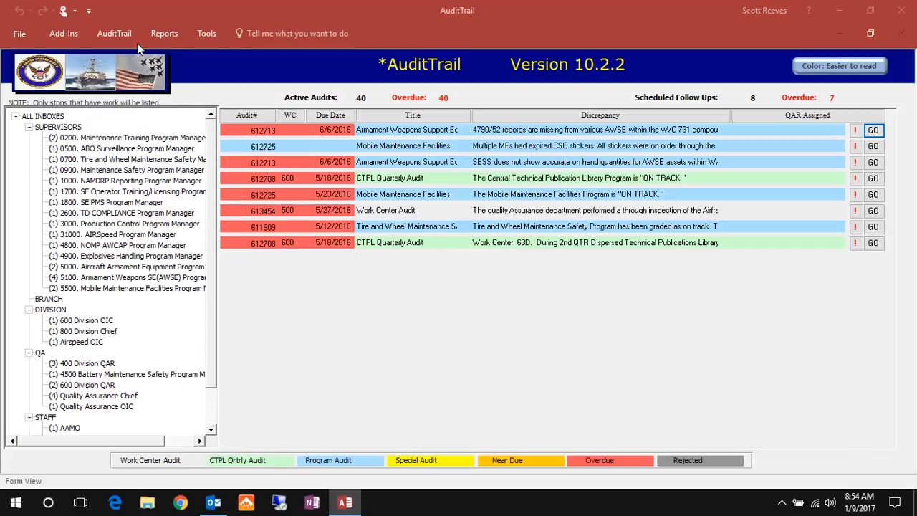
{"action": "left_click", "coordinate": [68, 36]}
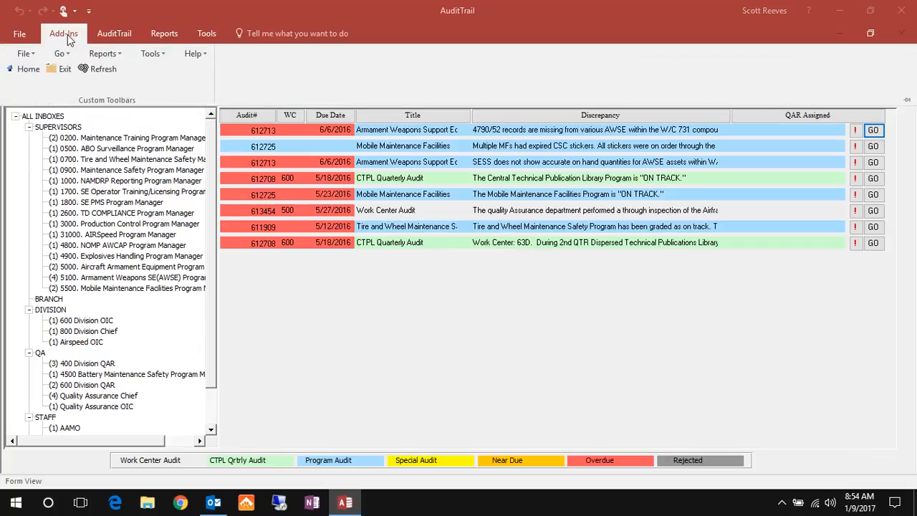
{"action": "left_click", "coordinate": [28, 55]}
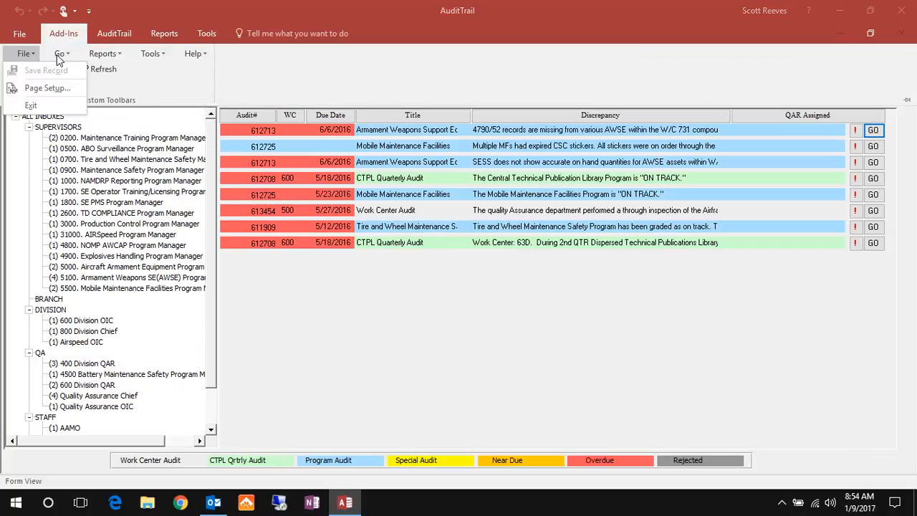
{"action": "left_click", "coordinate": [62, 54]}
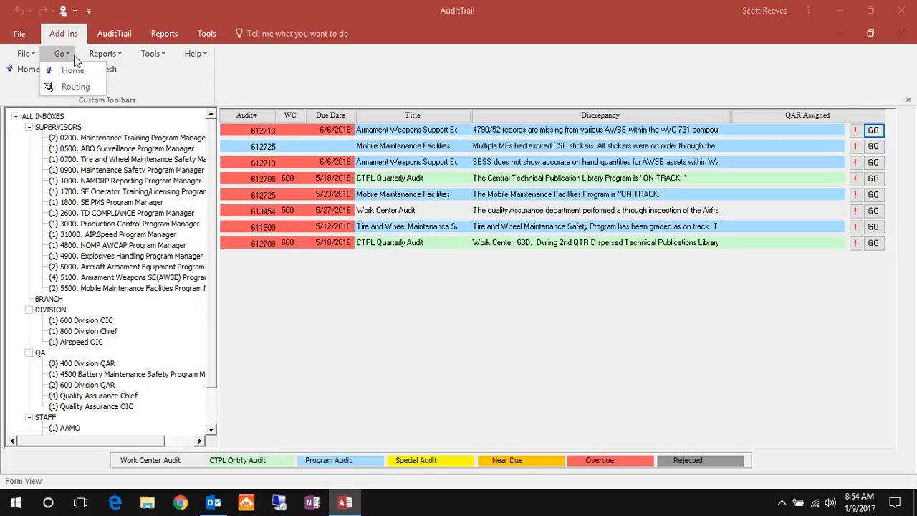
{"action": "left_click", "coordinate": [104, 54]}
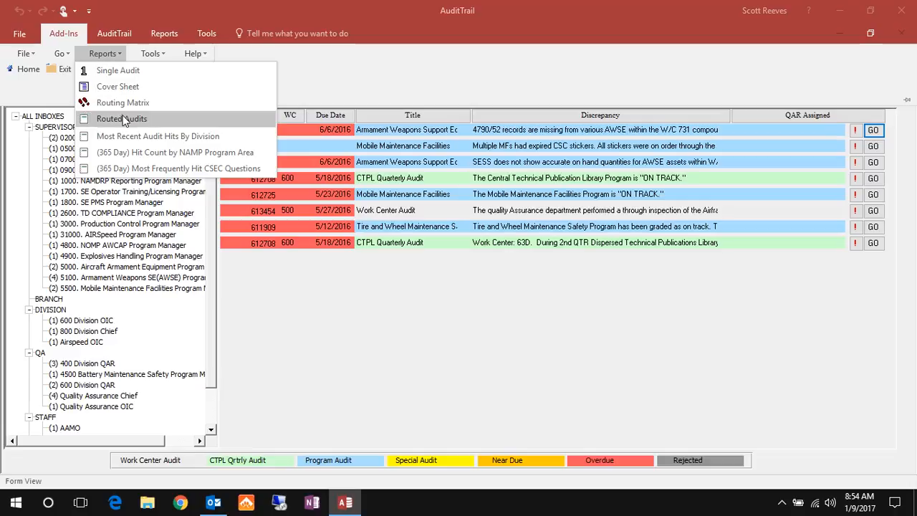
{"action": "left_click", "coordinate": [129, 162]}
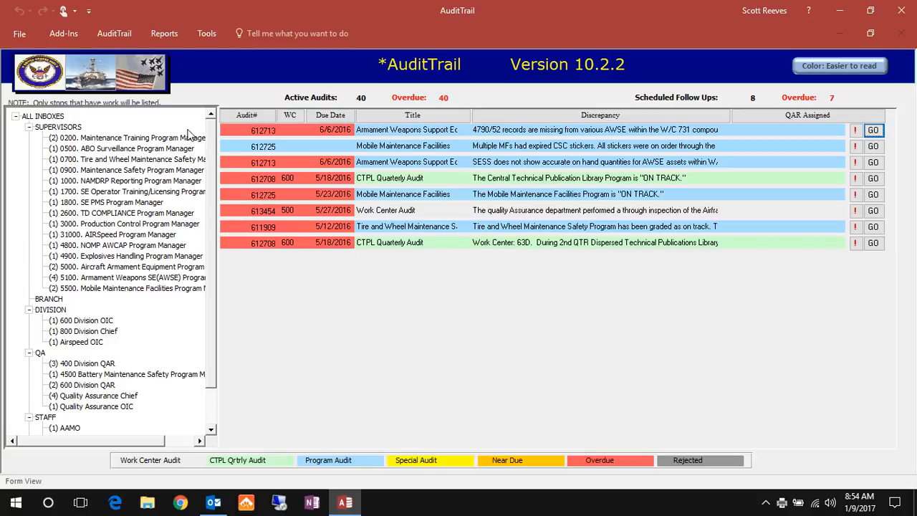
Open Tools > User Manager to show User Permissions for all 29 users
{"action": "left_click", "coordinate": [120, 42]}
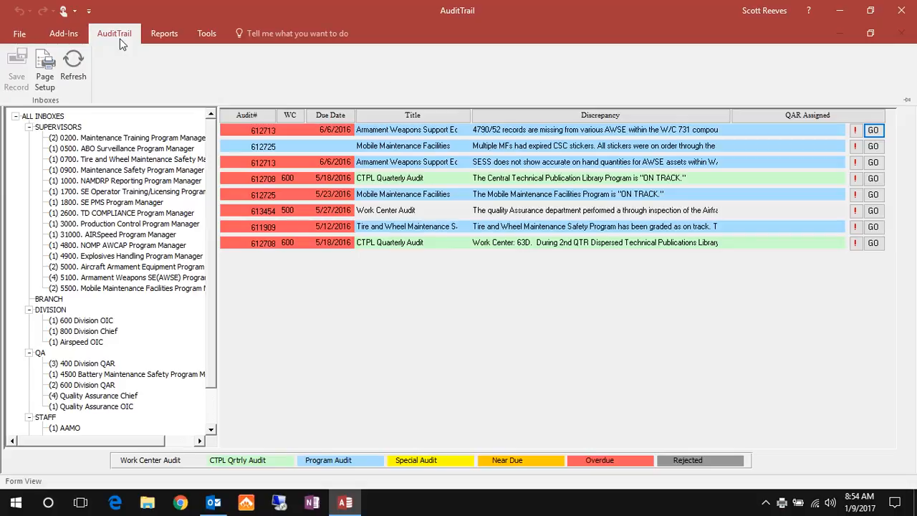
{"action": "left_click", "coordinate": [164, 34]}
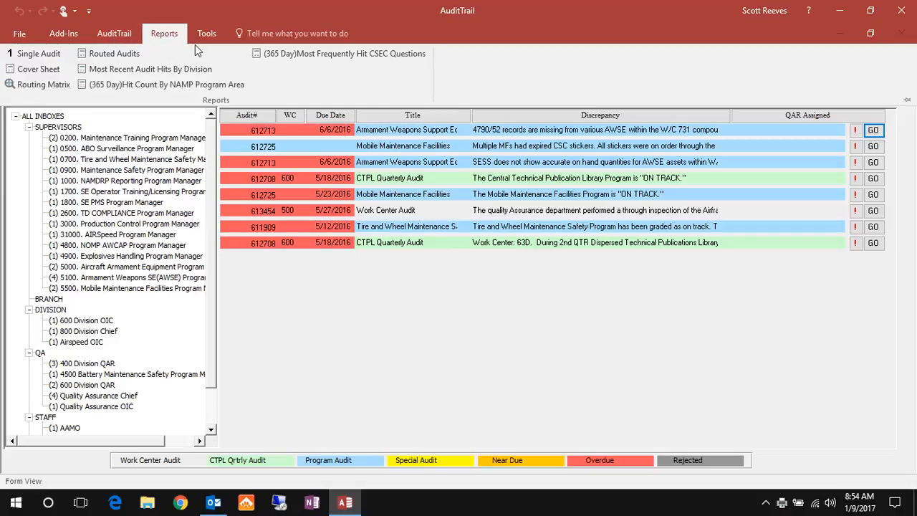
{"action": "left_click", "coordinate": [67, 28]}
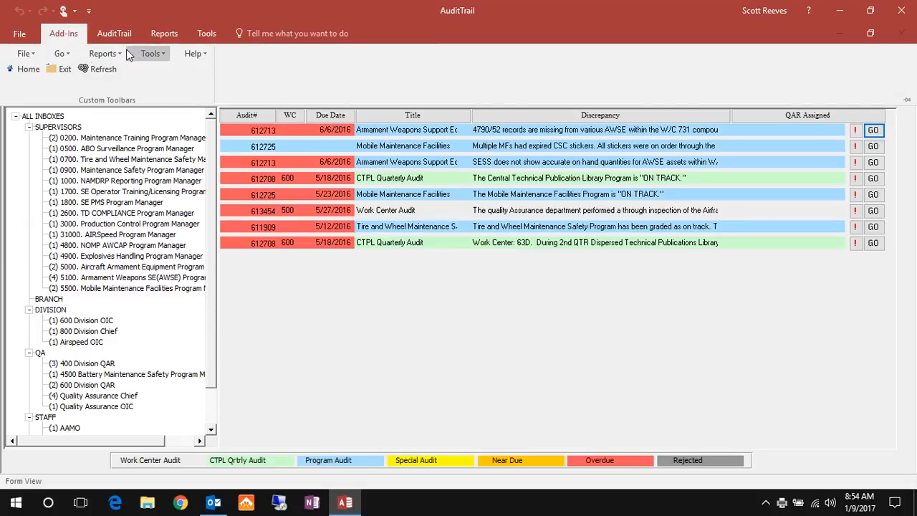
{"action": "left_click", "coordinate": [150, 54]}
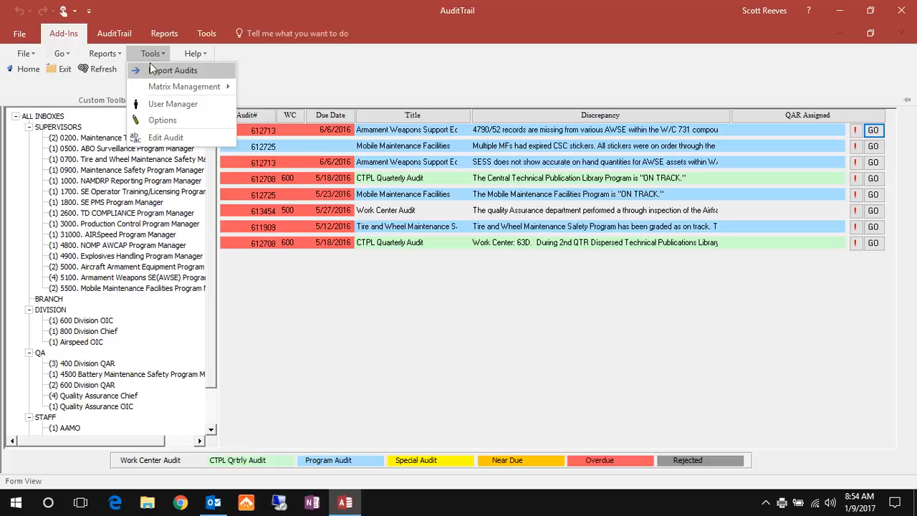
{"action": "left_click", "coordinate": [164, 105]}
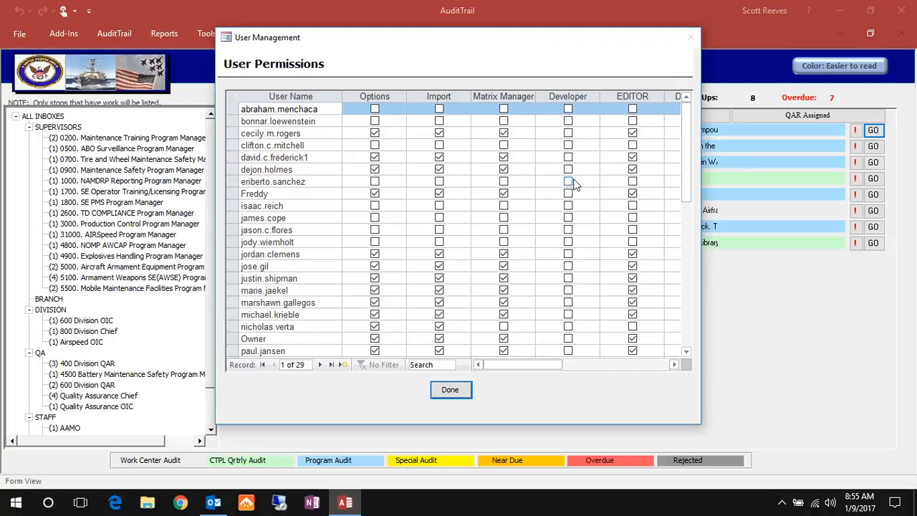
{"action": "left_click_drag", "start_coordinate": [682, 171], "coordinate": [684, 232]}
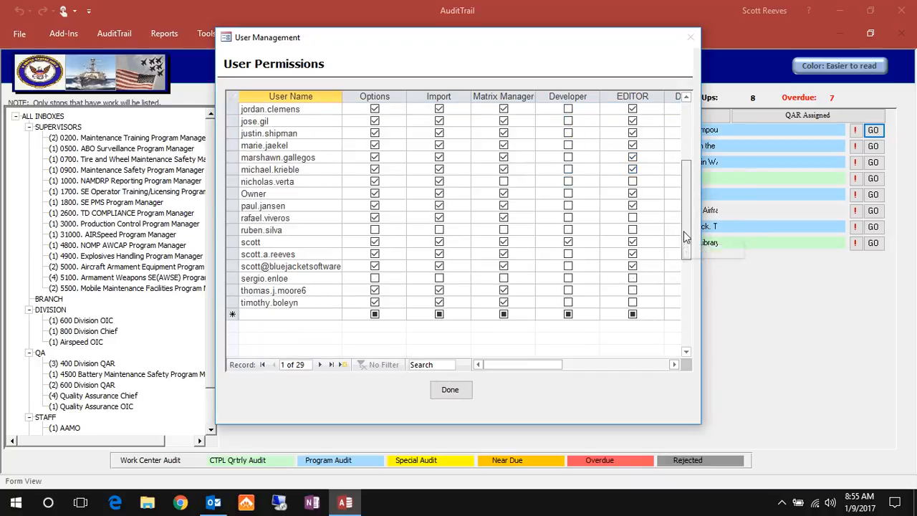
{"action": "left_click", "coordinate": [568, 242]}
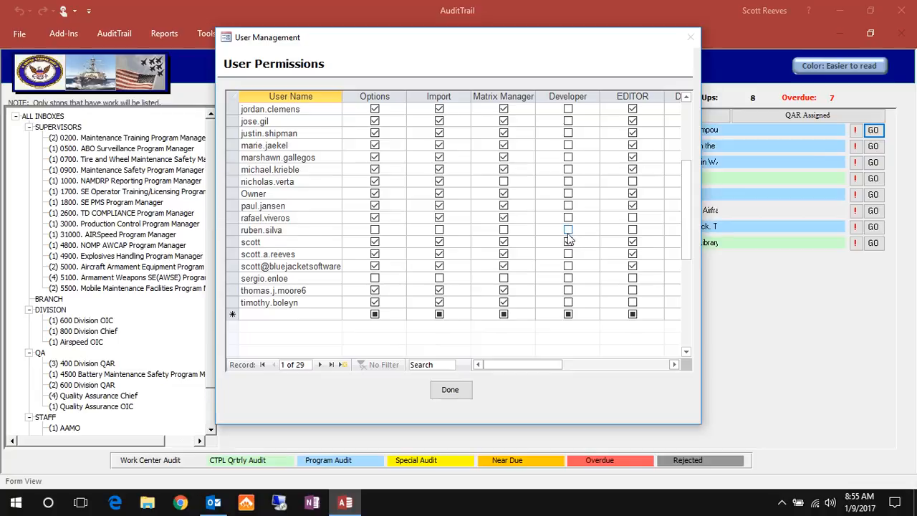
{"action": "left_click", "coordinate": [569, 242]}
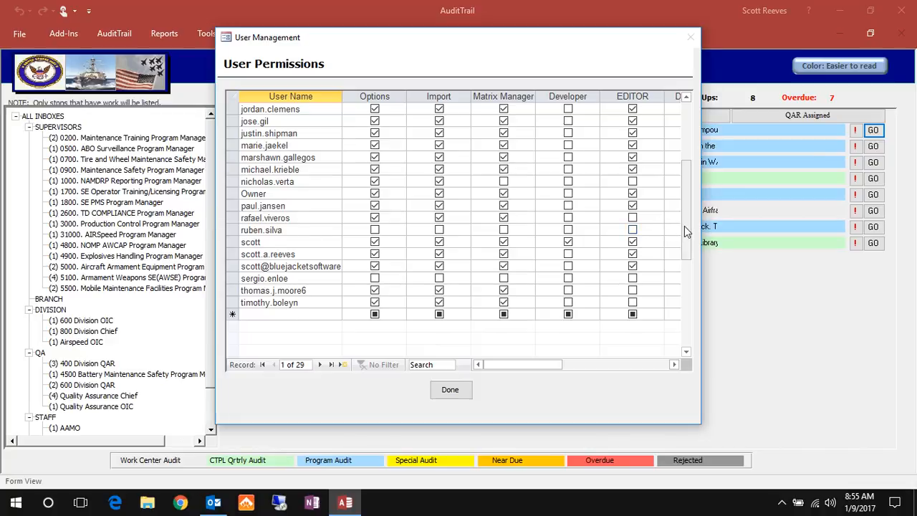
Review the EMAIL_NAG, DEVELOPER_NAG and Email permission columns, then close User Permissions with Done
{"action": "left_click_drag", "start_coordinate": [684, 226], "coordinate": [662, 185]}
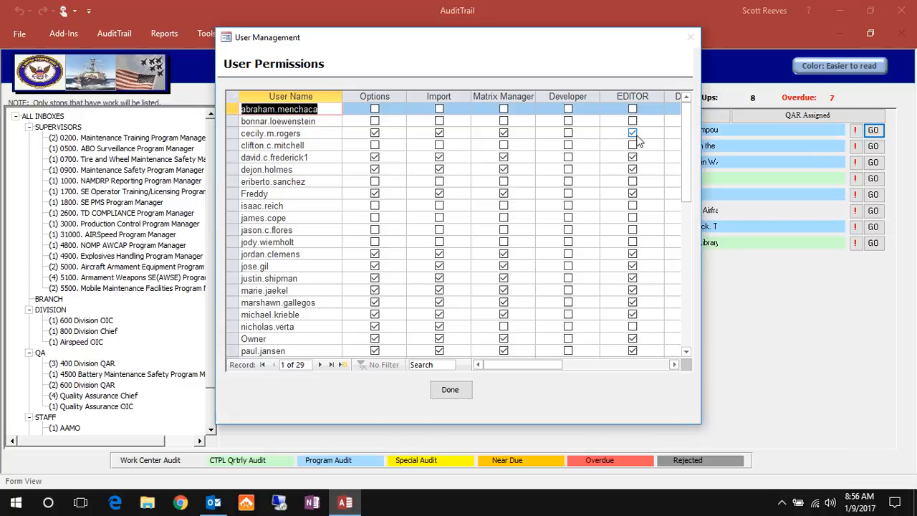
{"action": "left_click", "coordinate": [673, 365]}
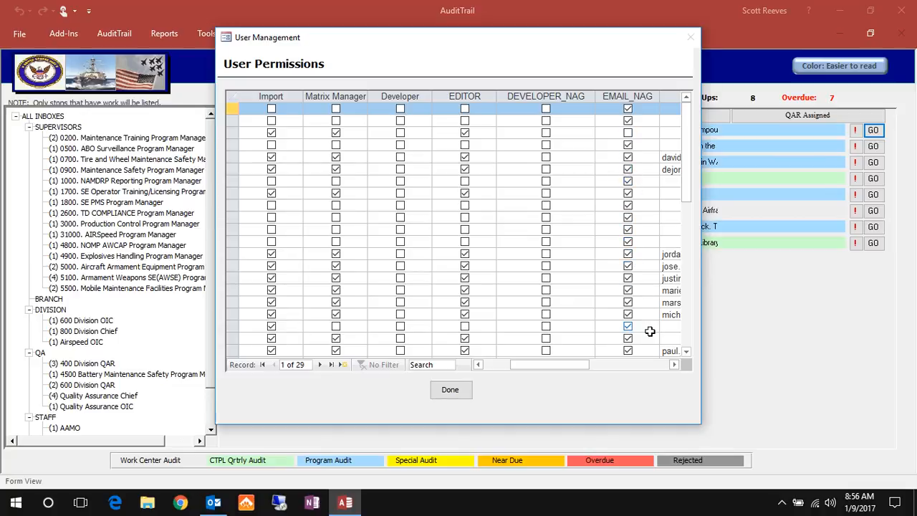
{"action": "left_click", "coordinate": [674, 366]}
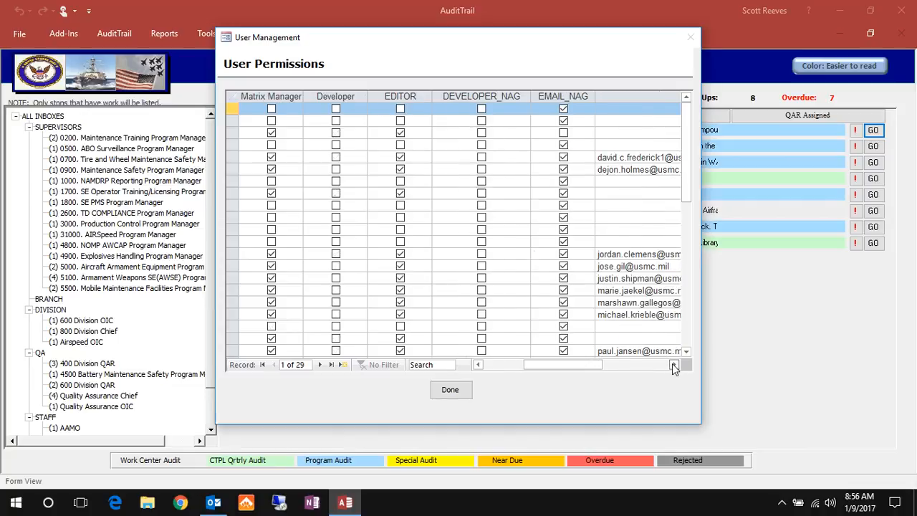
{"action": "left_click", "coordinate": [673, 366]}
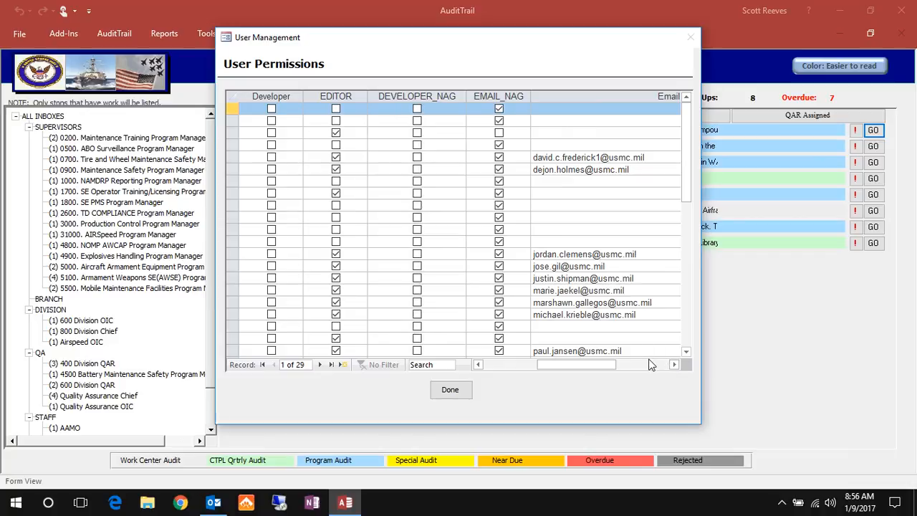
{"action": "left_click", "coordinate": [672, 365]}
{"action": "left_click", "coordinate": [672, 365]}
{"action": "left_click", "coordinate": [672, 366]}
{"action": "left_click_drag", "start_coordinate": [616, 365], "coordinate": [489, 375]}
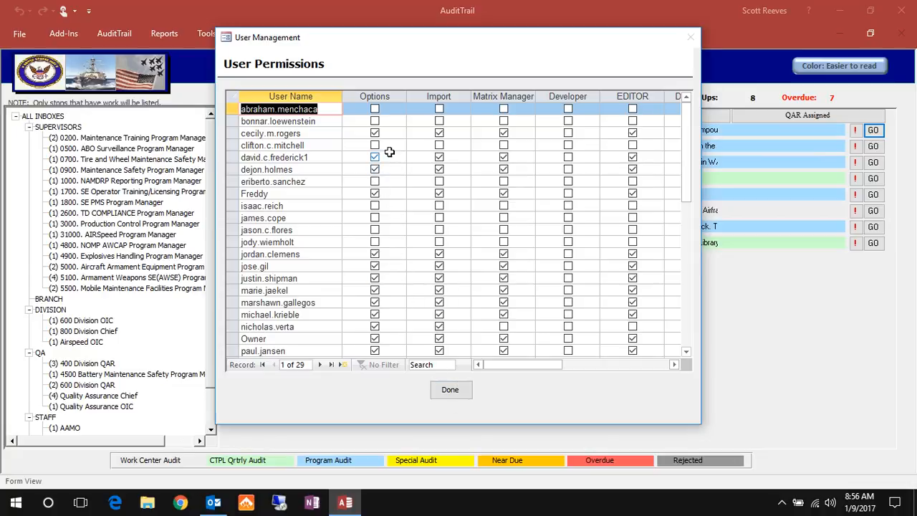
{"action": "left_click", "coordinate": [450, 391]}
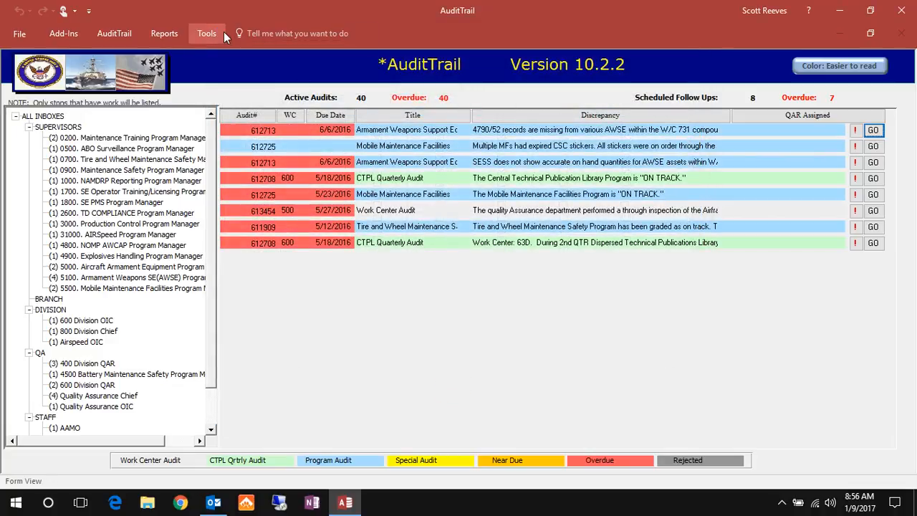
Launch Add-Ins > Tools > Edit Audit and enter audit number 612713
{"action": "left_click", "coordinate": [220, 32]}
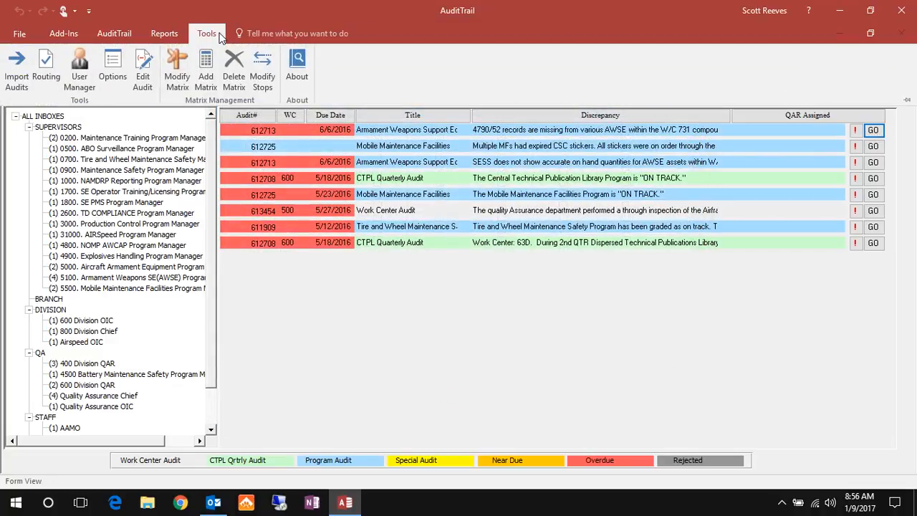
{"action": "left_click", "coordinate": [76, 36]}
{"action": "left_click", "coordinate": [152, 54]}
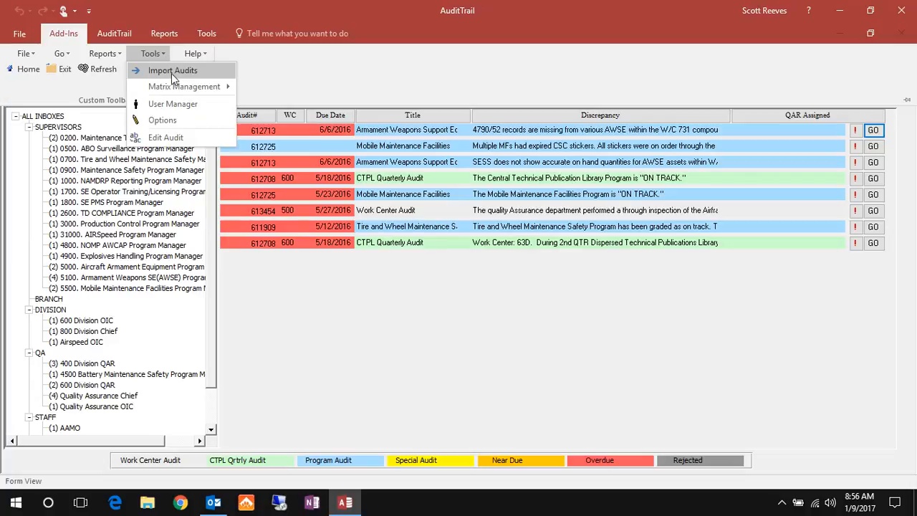
{"action": "mouse_move", "coordinate": [177, 86]}
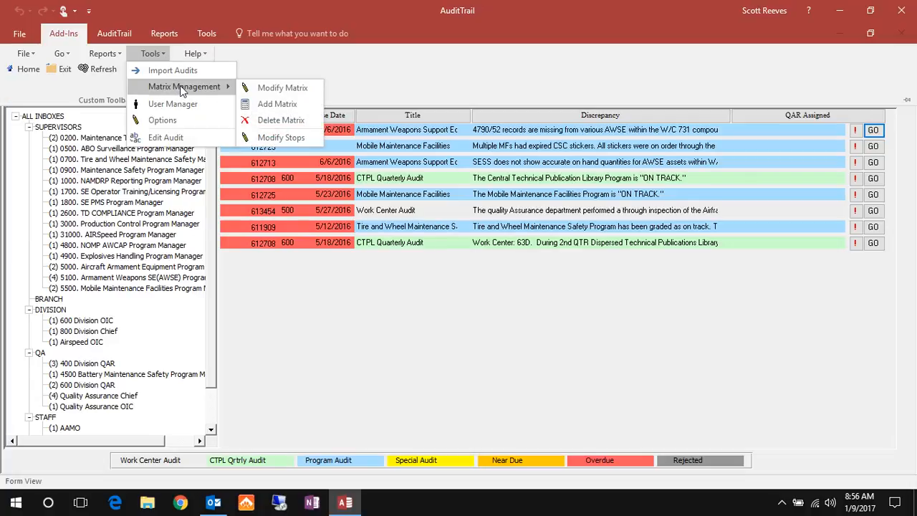
{"action": "left_click", "coordinate": [166, 137]}
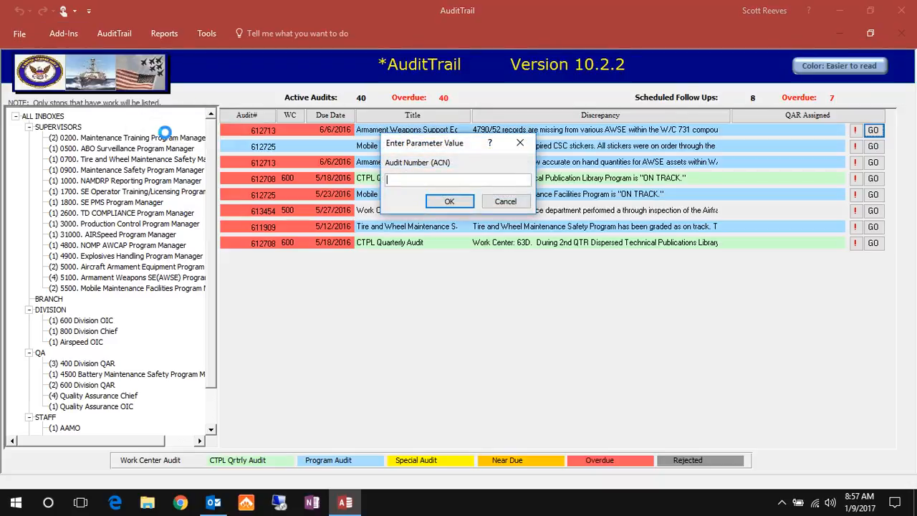
{"action": "type", "text": "612713"}
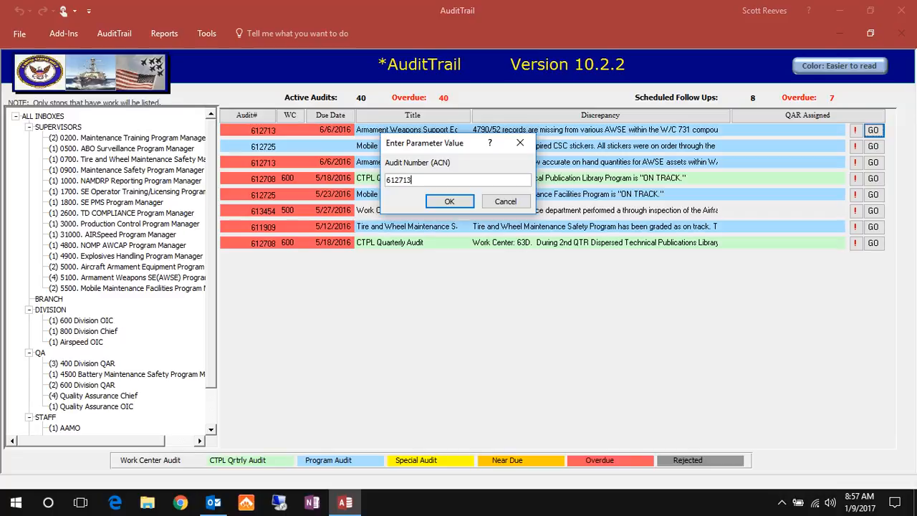
{"action": "key", "text": "Return"}
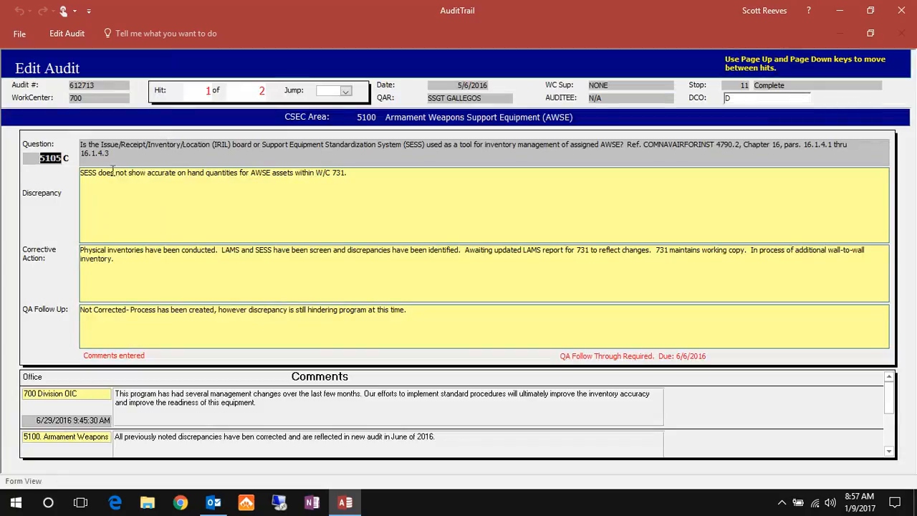
Step through audit 612713's Discrepancy, Corrective Action, QA Follow Up and Question fields, then close the form
{"action": "left_click", "coordinate": [114, 181]}
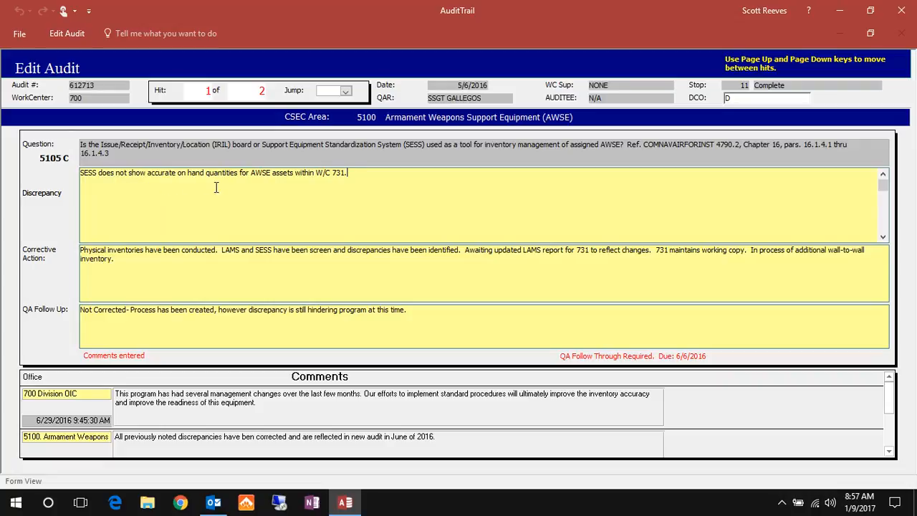
{"action": "left_click", "coordinate": [261, 264]}
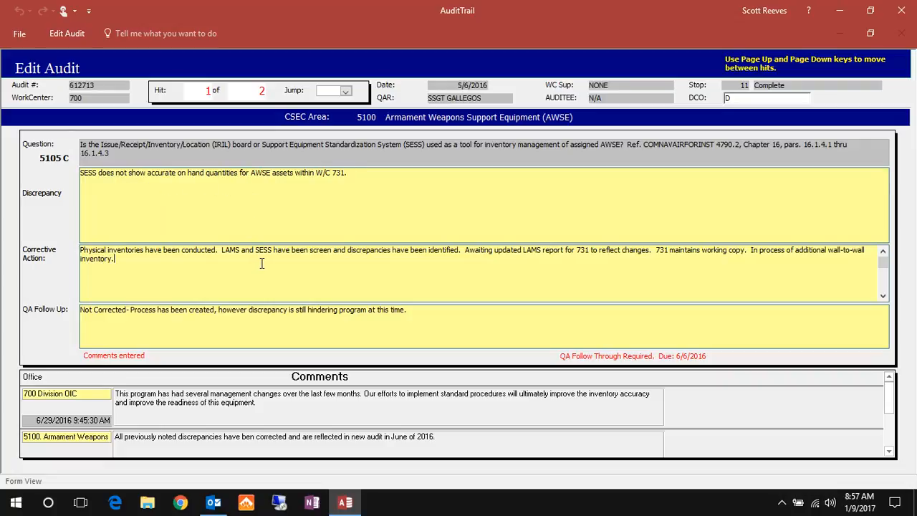
{"action": "left_click", "coordinate": [271, 328]}
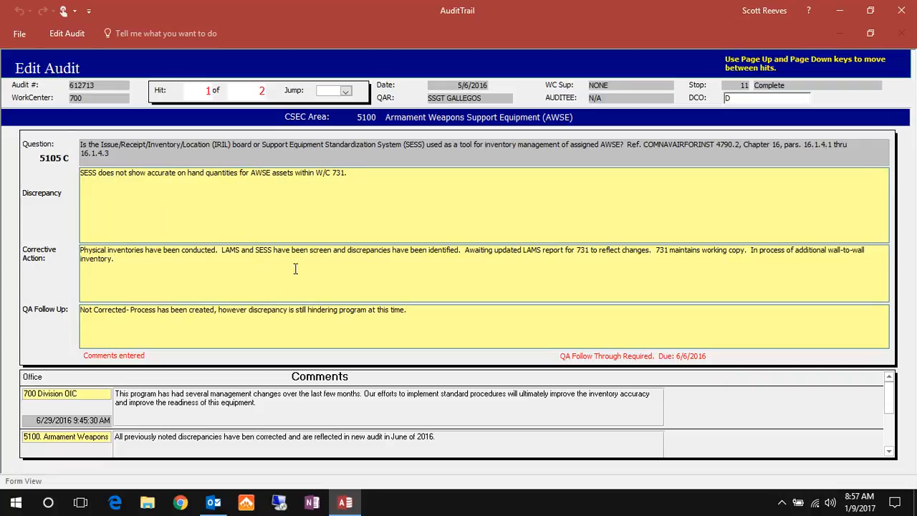
{"action": "left_click", "coordinate": [349, 147]}
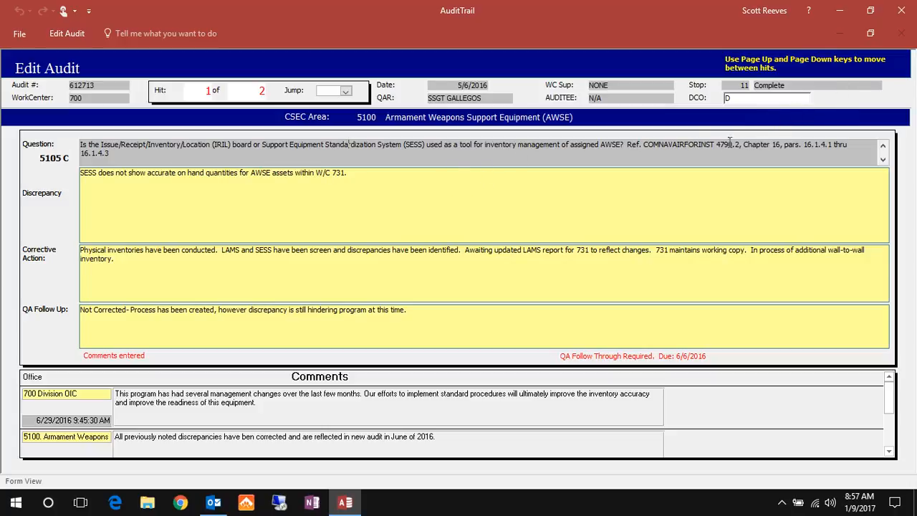
{"action": "left_click", "coordinate": [554, 424]}
{"action": "left_click", "coordinate": [67, 33]}
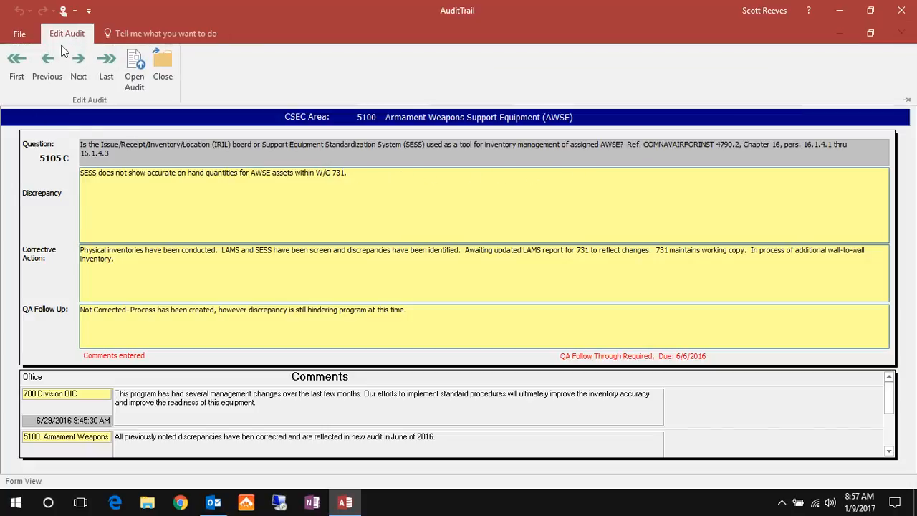
{"action": "left_click", "coordinate": [152, 51]}
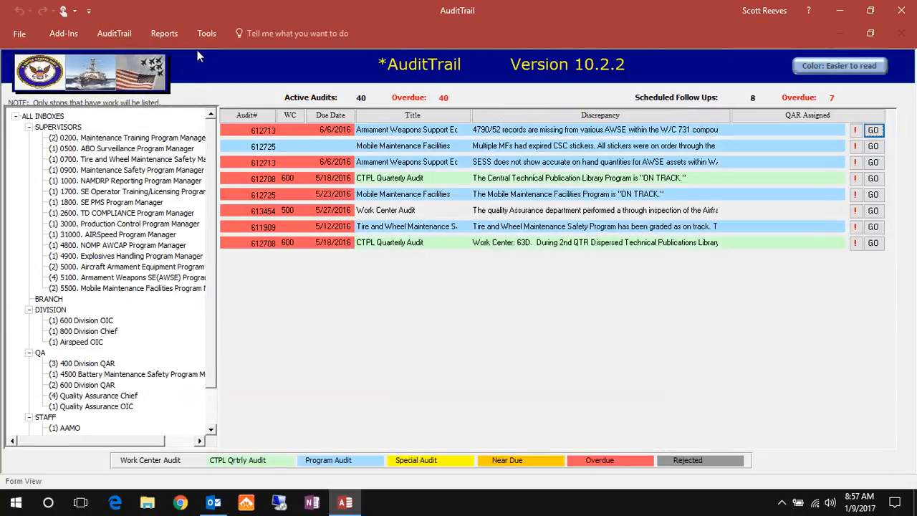
{"action": "left_click", "coordinate": [203, 36]}
{"action": "left_click", "coordinate": [63, 33]}
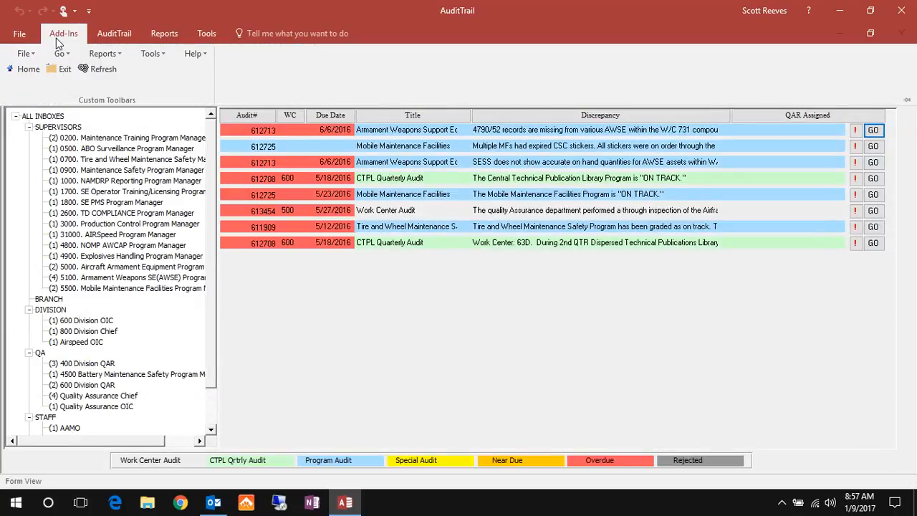
{"action": "left_click", "coordinate": [153, 54]}
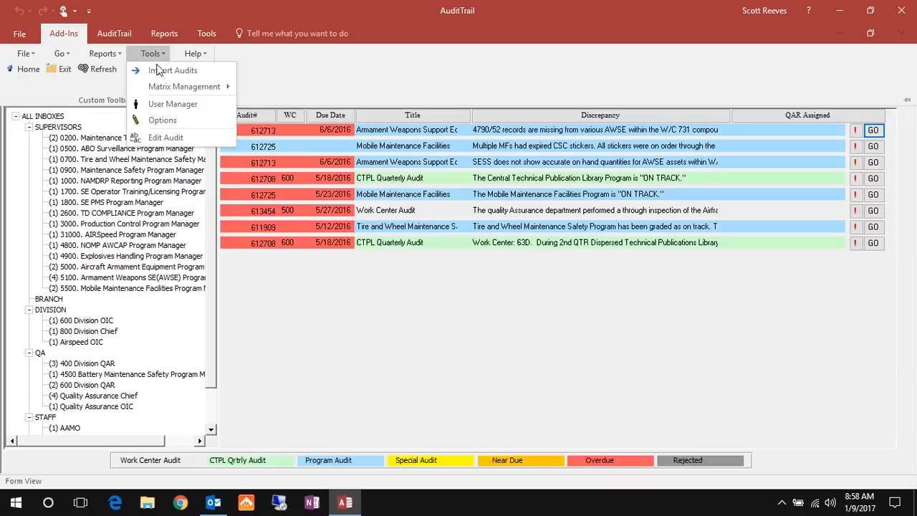
{"action": "mouse_move", "coordinate": [176, 88]}
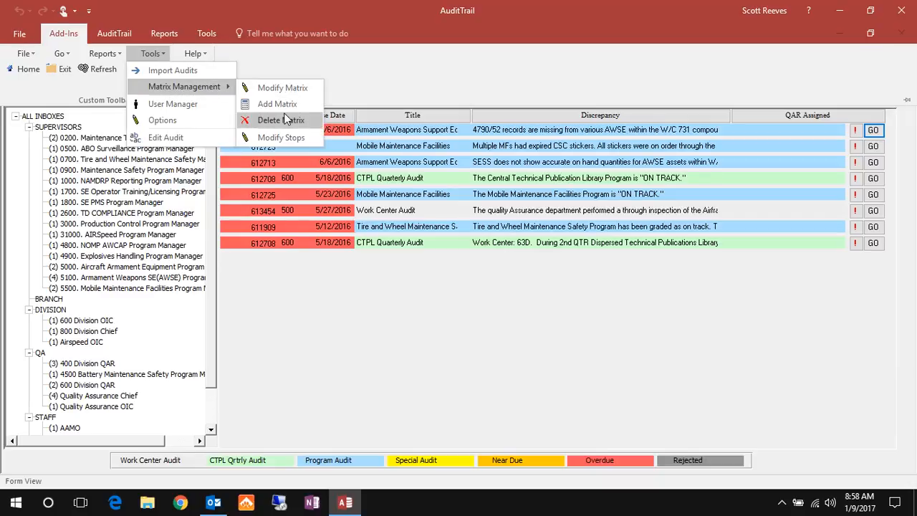
{"action": "left_click", "coordinate": [286, 136]}
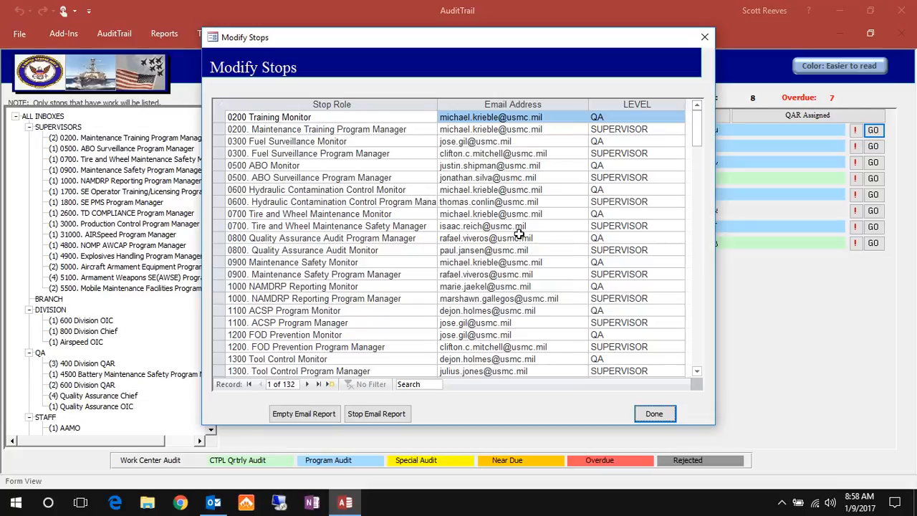
{"action": "left_click_drag", "start_coordinate": [535, 229], "coordinate": [452, 229]}
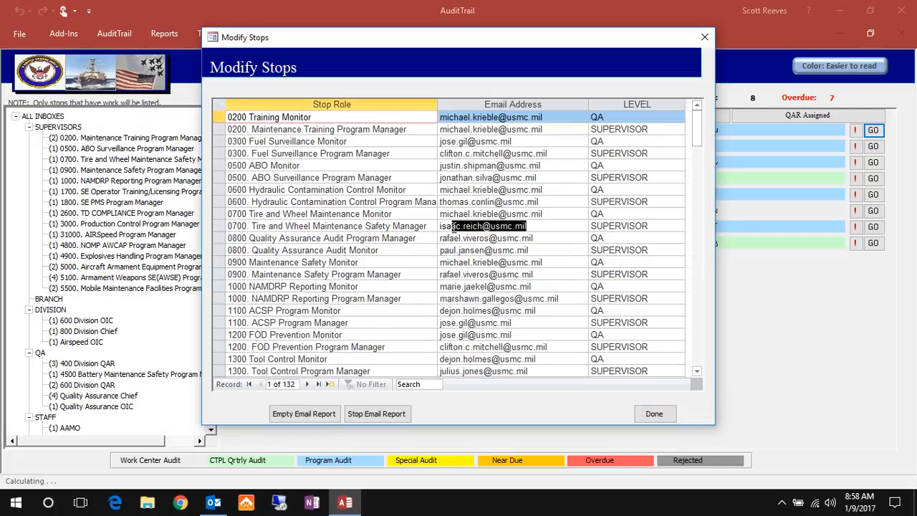
{"action": "left_click", "coordinate": [553, 213]}
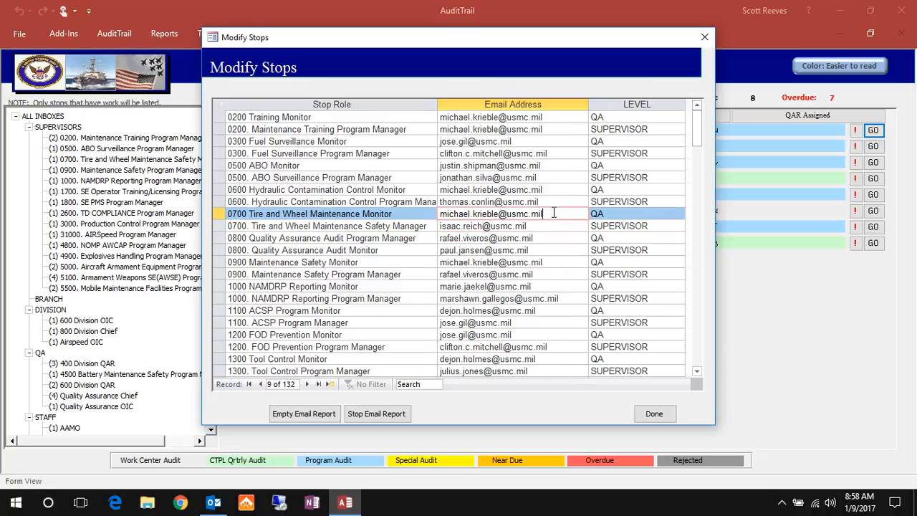
{"action": "left_click_drag", "start_coordinate": [552, 212], "coordinate": [442, 208]}
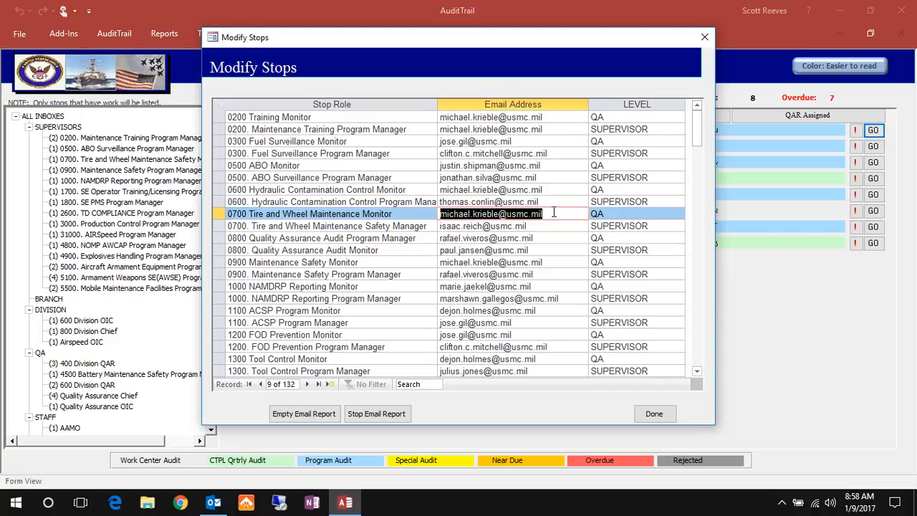
{"action": "left_click", "coordinate": [697, 372]}
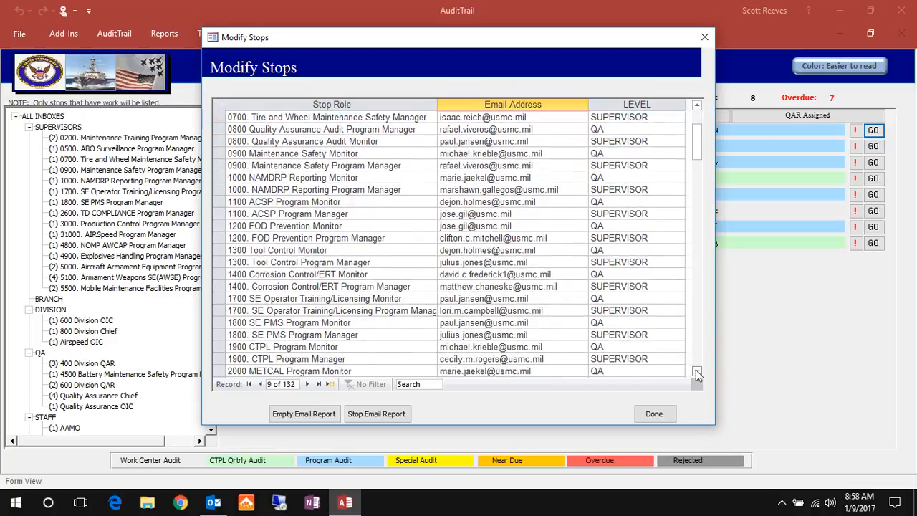
{"action": "left_click_drag", "start_coordinate": [696, 371], "coordinate": [697, 372]}
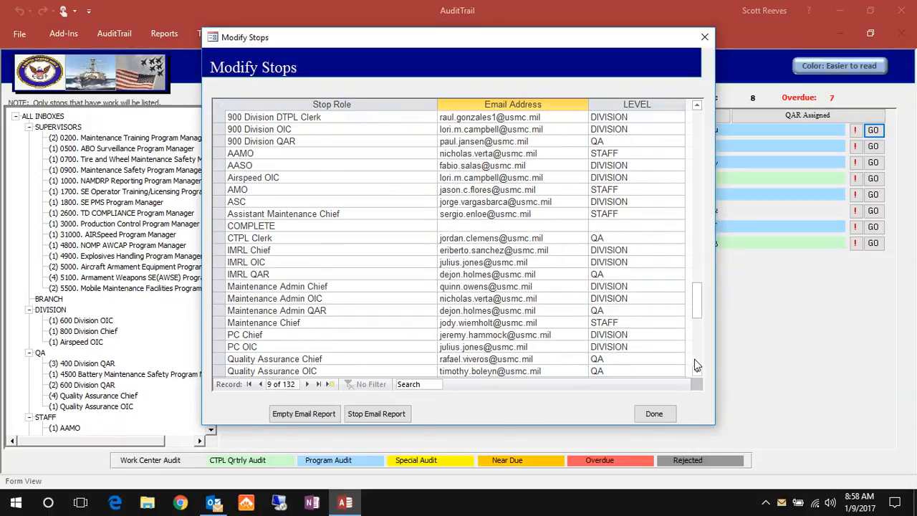
{"action": "left_click_drag", "start_coordinate": [698, 372], "coordinate": [699, 370]}
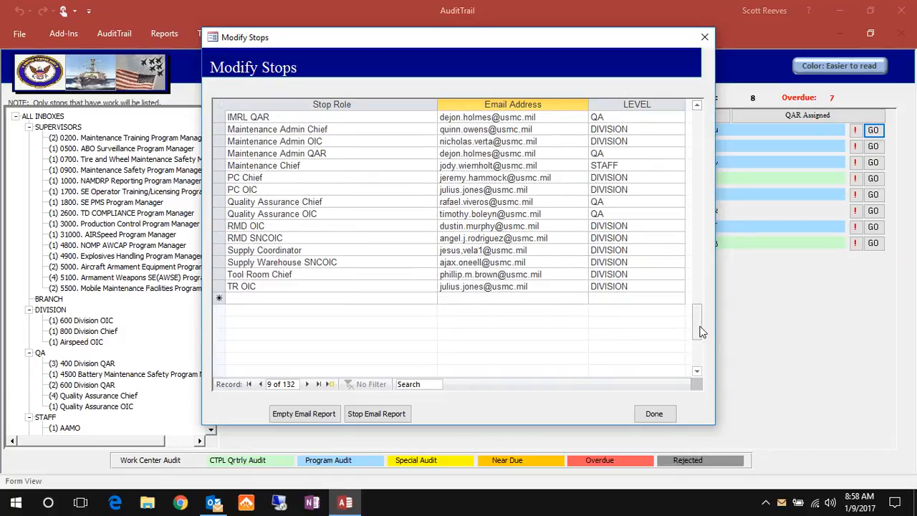
{"action": "left_click_drag", "start_coordinate": [698, 328], "coordinate": [698, 122]}
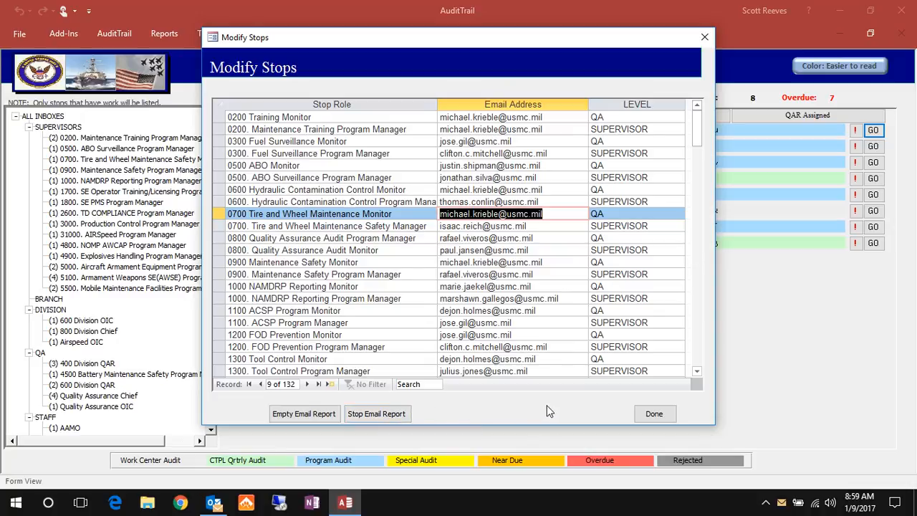
{"action": "left_click", "coordinate": [648, 414]}
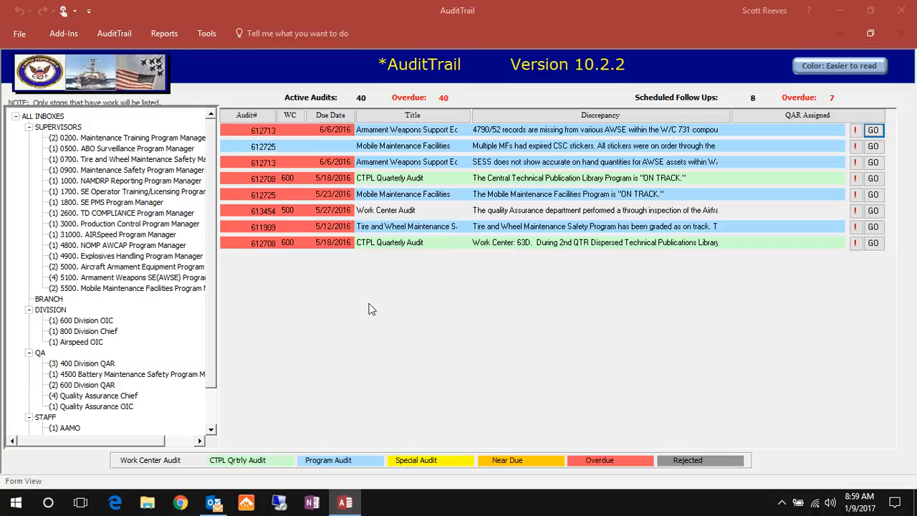
Show ALL INBOXES and preview, then close, the routing sheet for audit 621802
{"action": "left_click", "coordinate": [51, 118]}
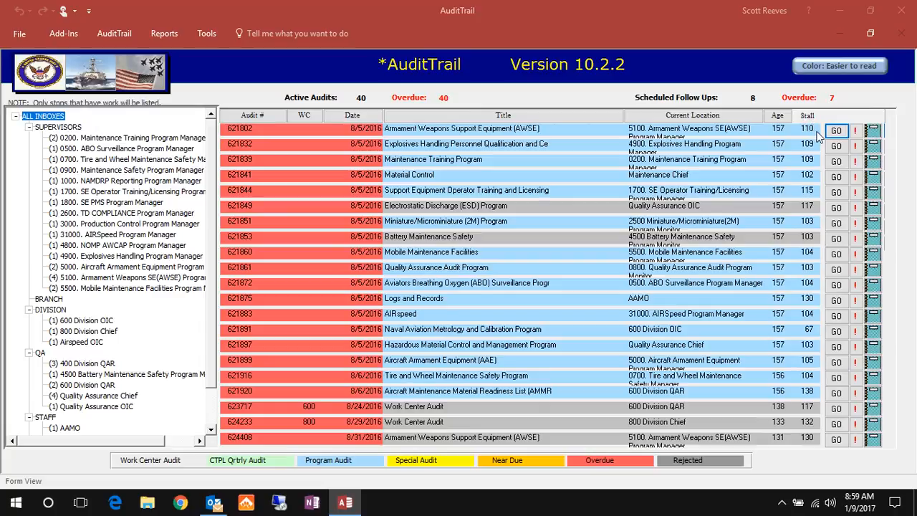
{"action": "left_click", "coordinate": [874, 135]}
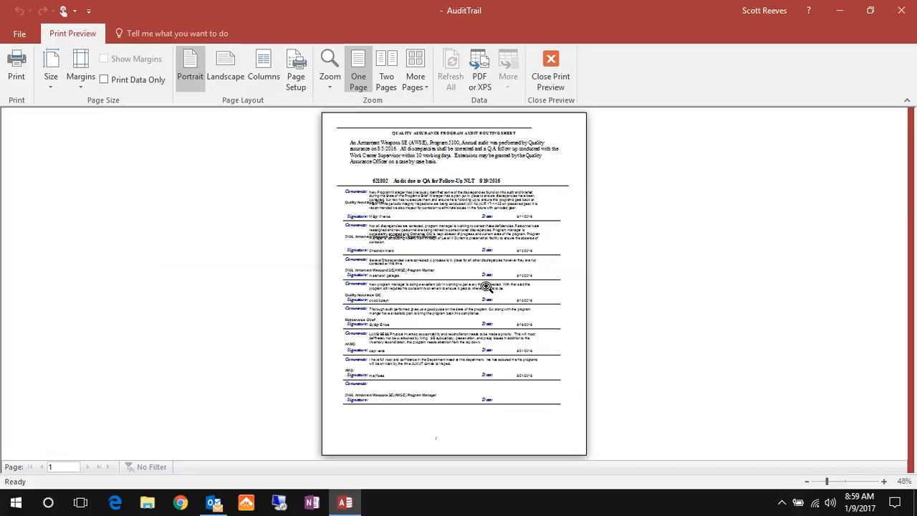
{"action": "left_click", "coordinate": [549, 80]}
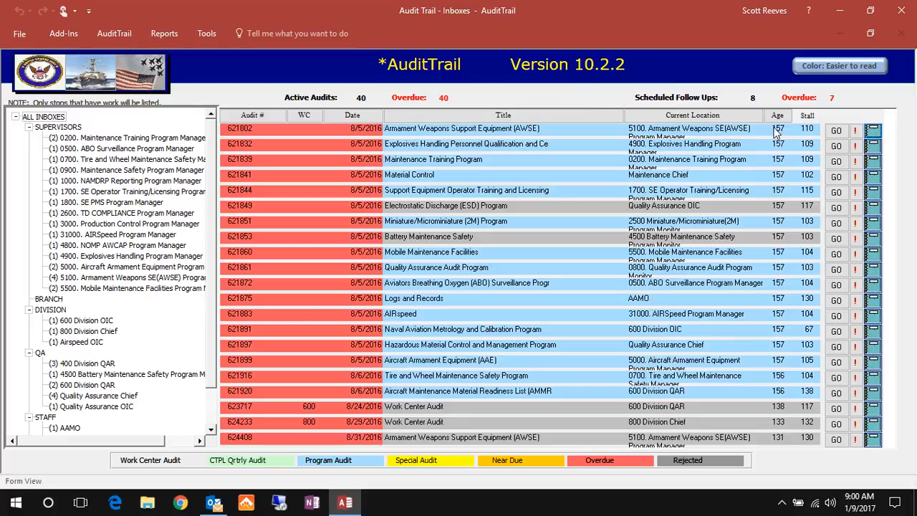
{"action": "left_click", "coordinate": [814, 129]}
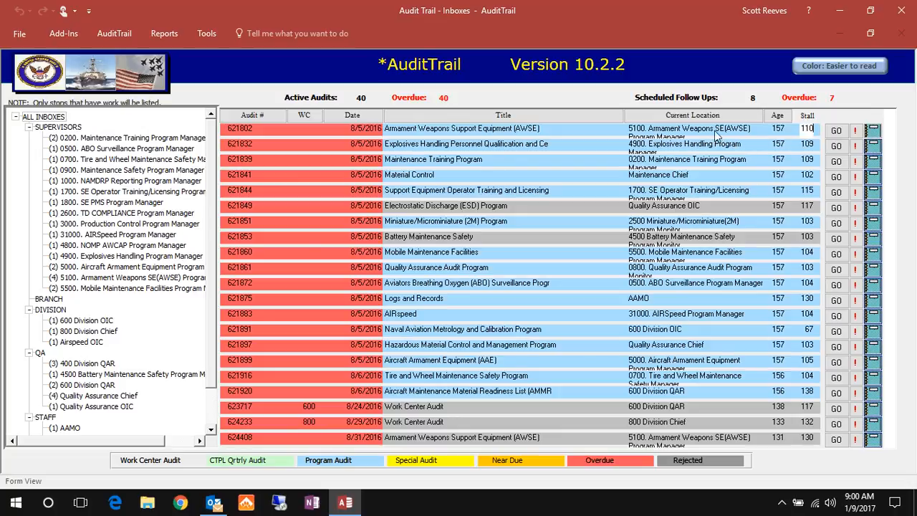
{"action": "left_click", "coordinate": [855, 134]}
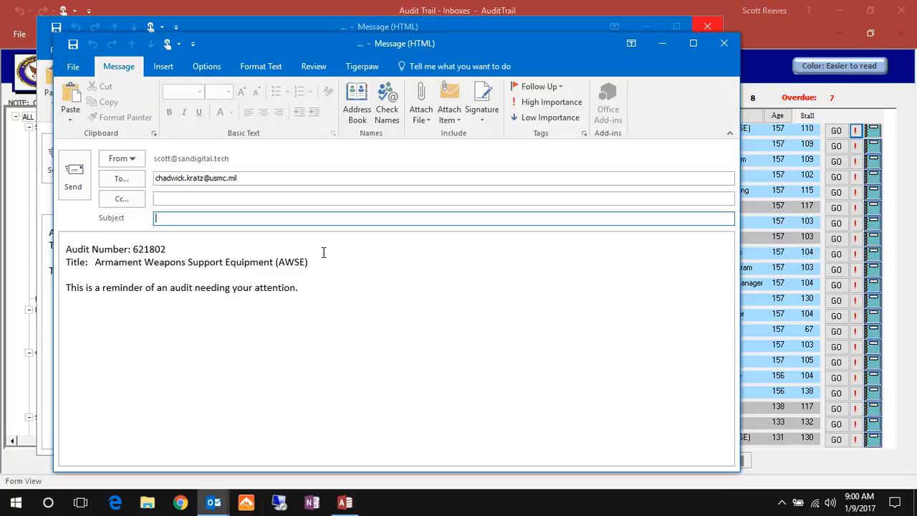
{"action": "type", "text": "GET TO WORK!"}
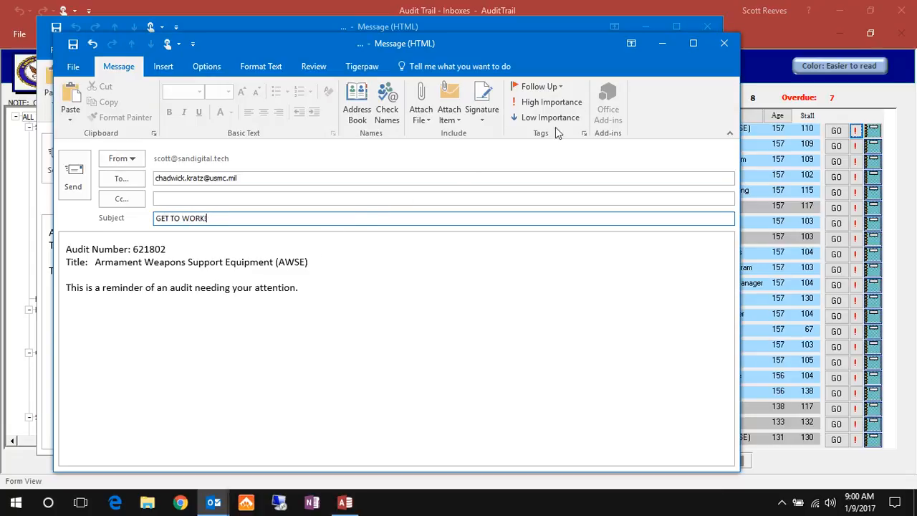
{"action": "left_click", "coordinate": [715, 43]}
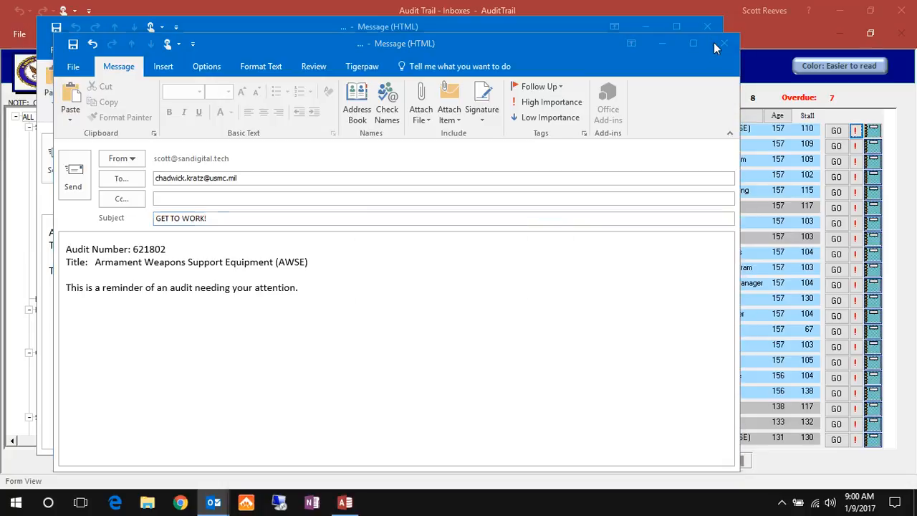
{"action": "left_click", "coordinate": [463, 288]}
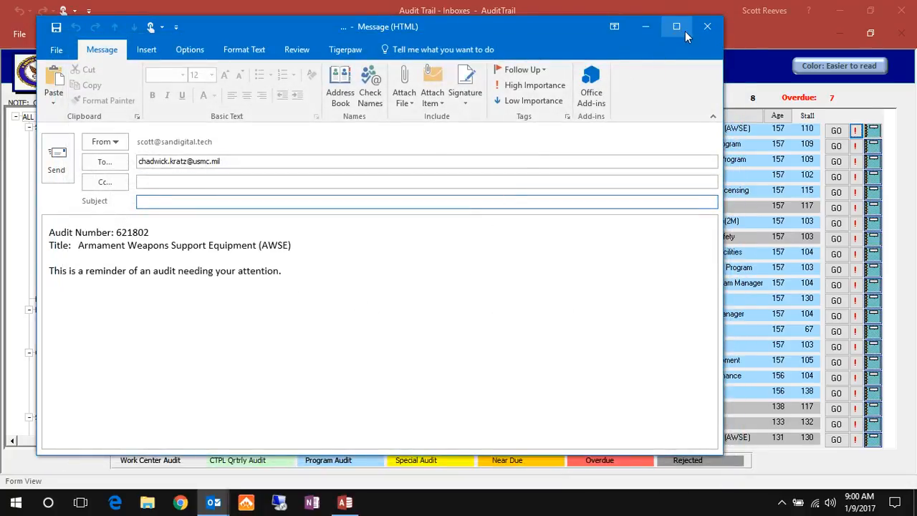
{"action": "left_click", "coordinate": [706, 29]}
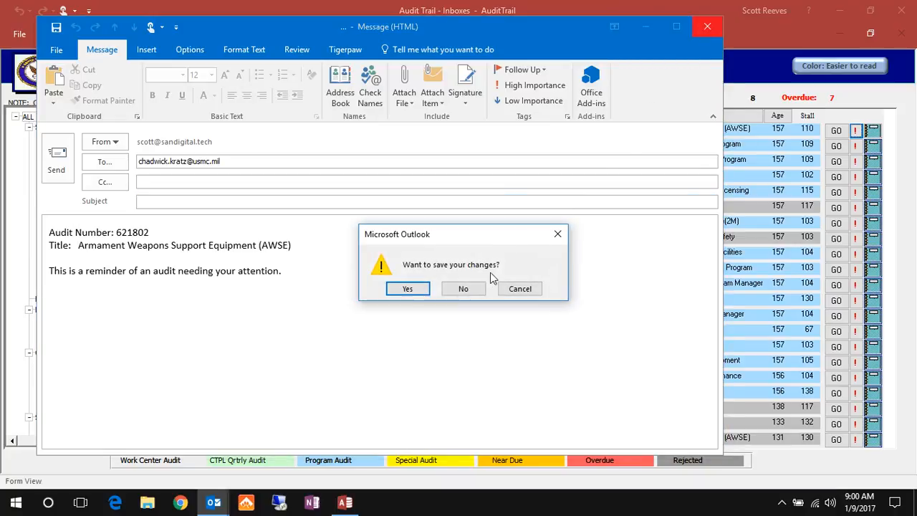
{"action": "left_click", "coordinate": [462, 289]}
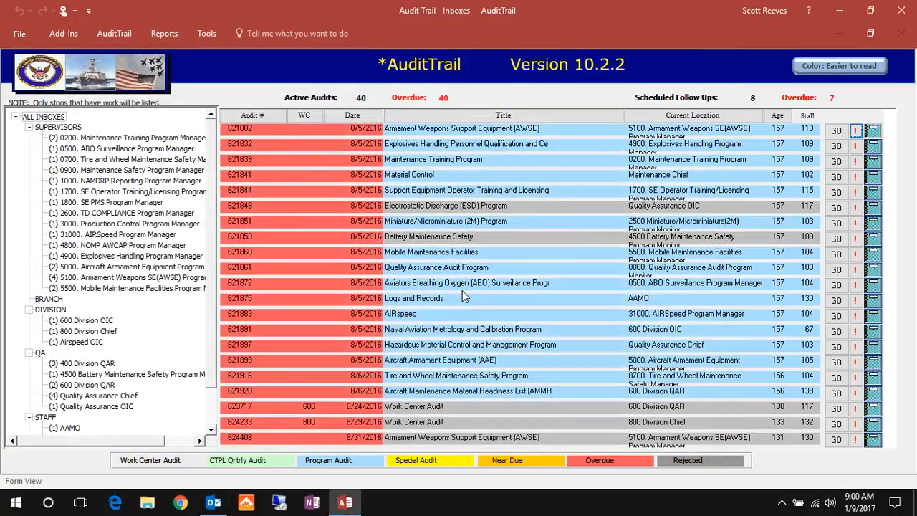